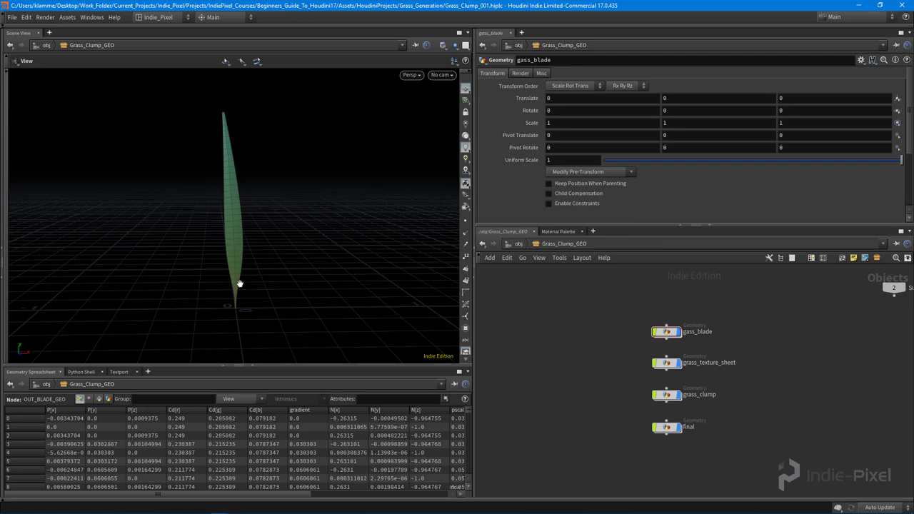
Step: Open the grass_texture_sheet geometry network
left_click_drag(266, 285, 267, 306)
left_click_drag(282, 270, 163, 237)
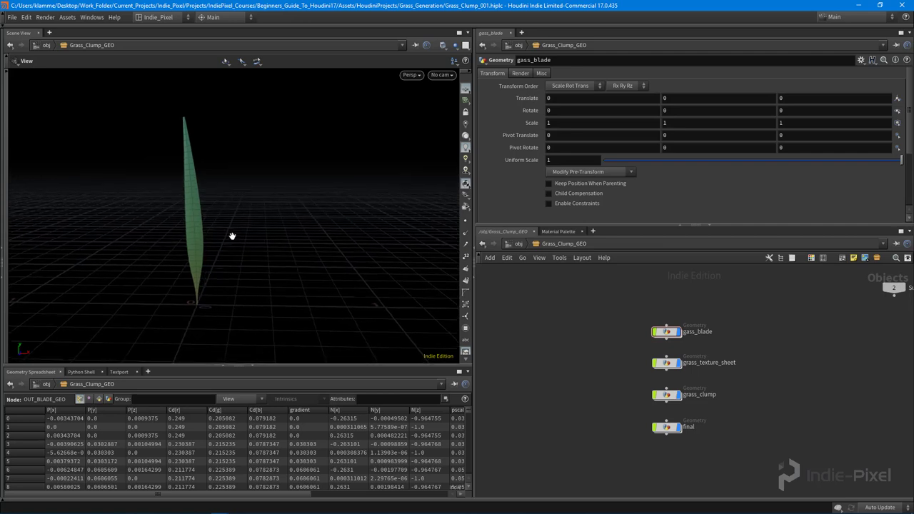
scroll(687, 405, "up", 3)
left_click(645, 348)
double_click(644, 348)
left_click_drag(738, 224, 733, 205)
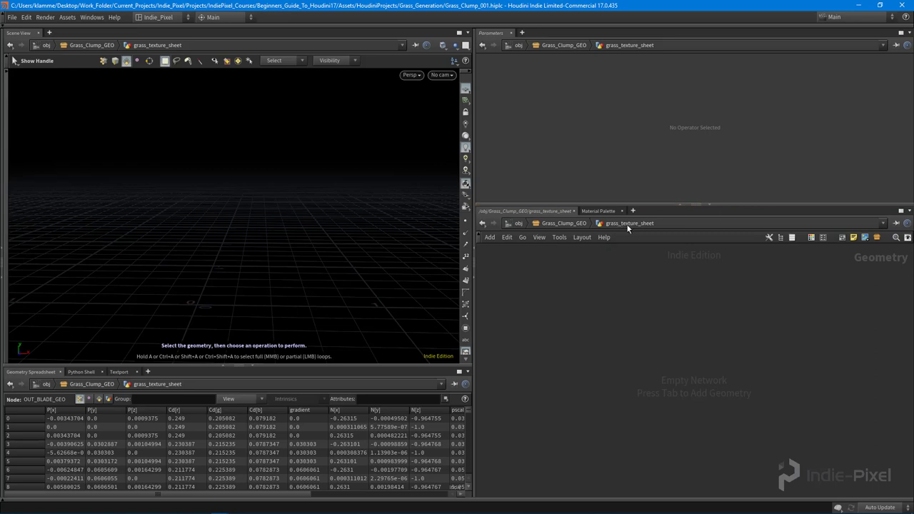
Step: Add an Object Merge node to the empty network and rename it get_grass_blade
key("Tab")
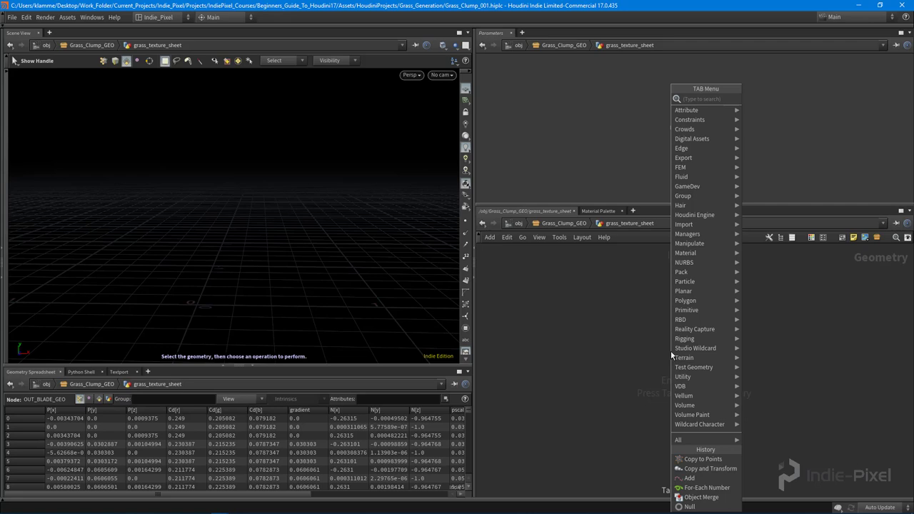
type("objec")
key("Return")
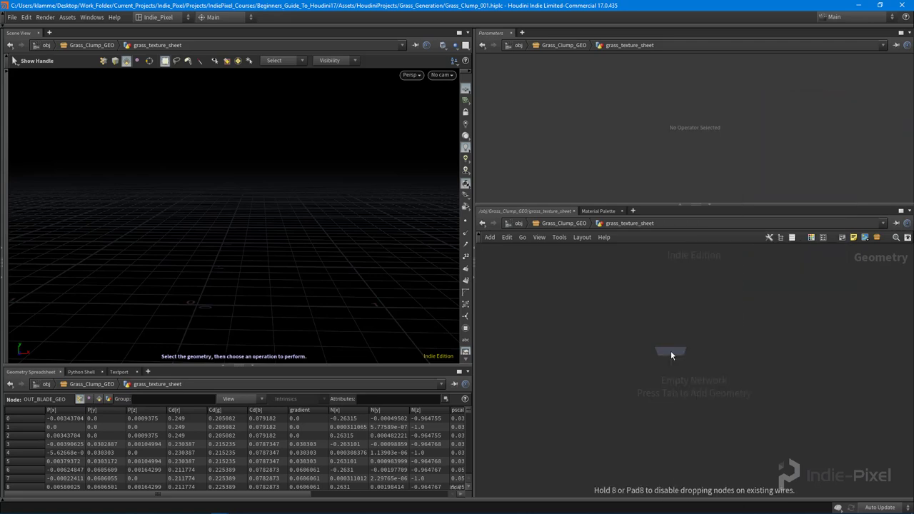
left_click(628, 361)
double_click(638, 347)
type("B")
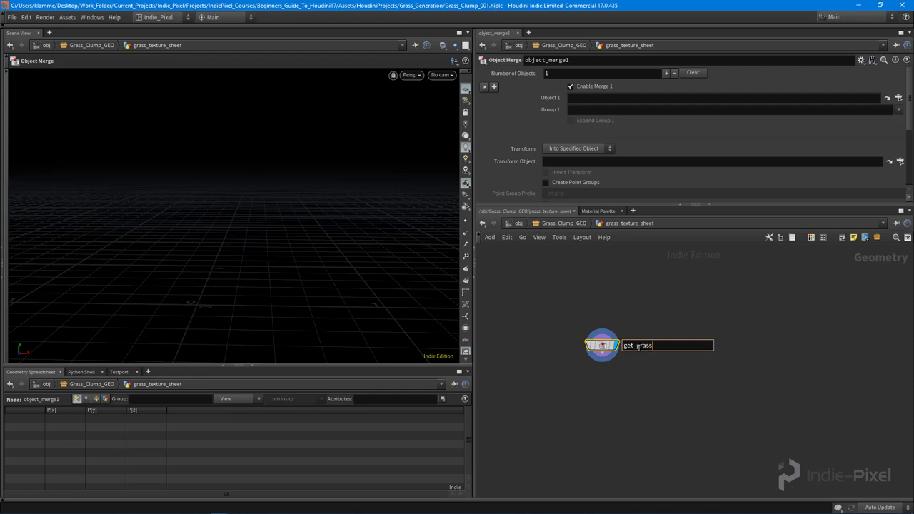
key("Return")
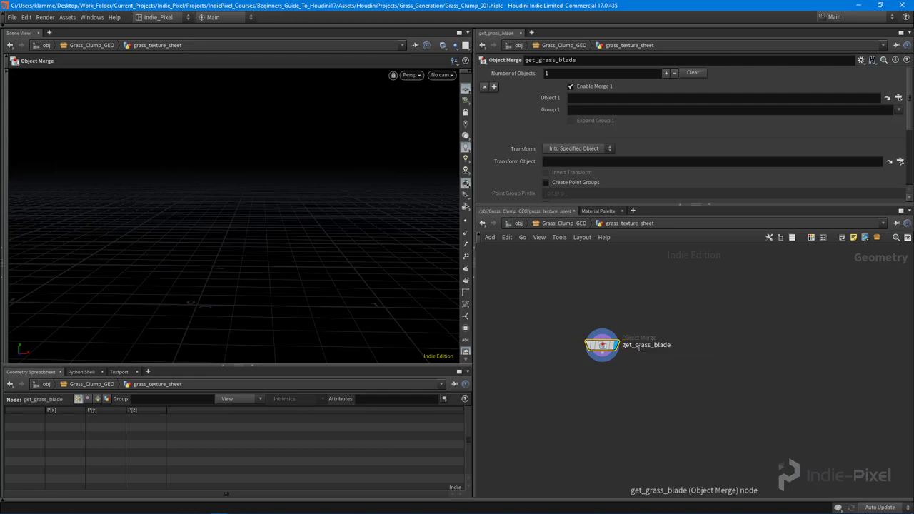
Step: Set get_grass_blade to transform Into This Object and use /obj/Grass_Clump_GEO/gass_blade as its Object 1
left_click(580, 149)
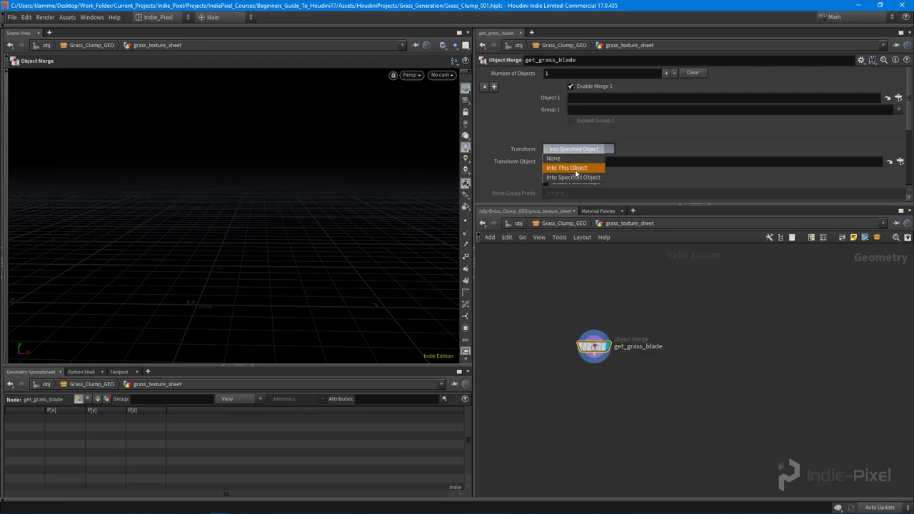
left_click(570, 168)
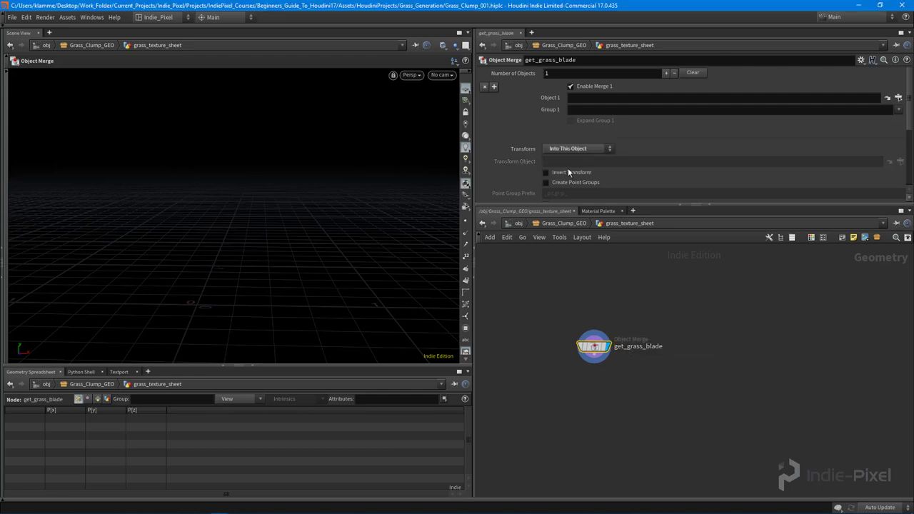
left_click(899, 98)
scroll(873, 114, "up", 5)
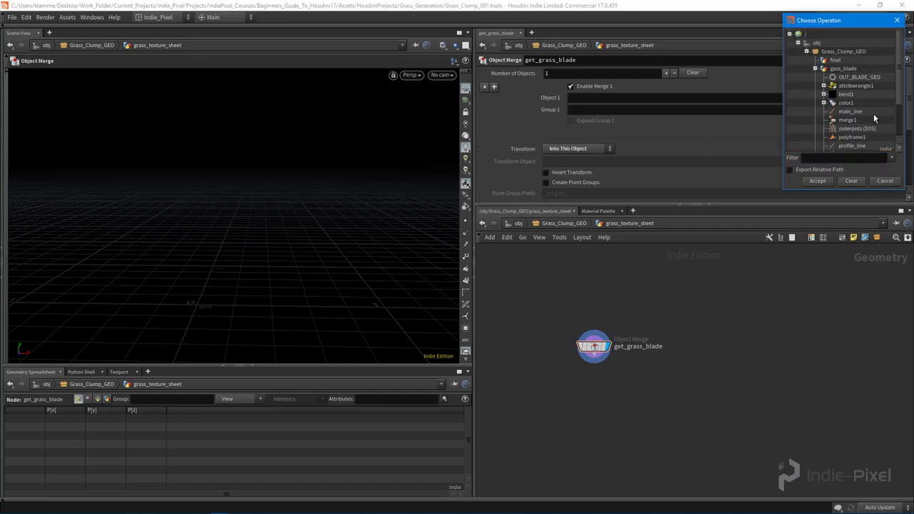
left_click(815, 69)
left_click(842, 68)
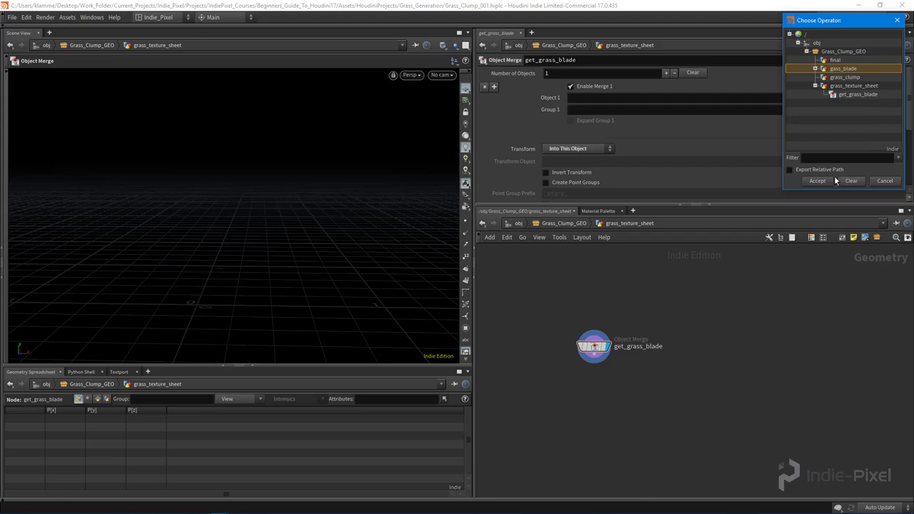
left_click(818, 181)
key("Escape")
left_click_drag(172, 241, 231, 253)
middle_click_drag(650, 323, 644, 328)
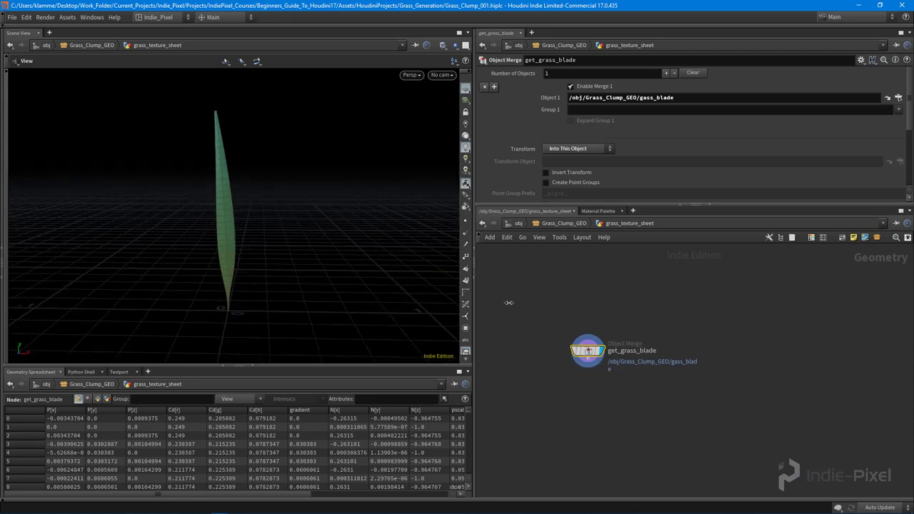
Step: Add a For-Each Number loop beside get_grass_blade, leaving room between its begin and end nodes
left_click_drag(731, 205, 730, 173)
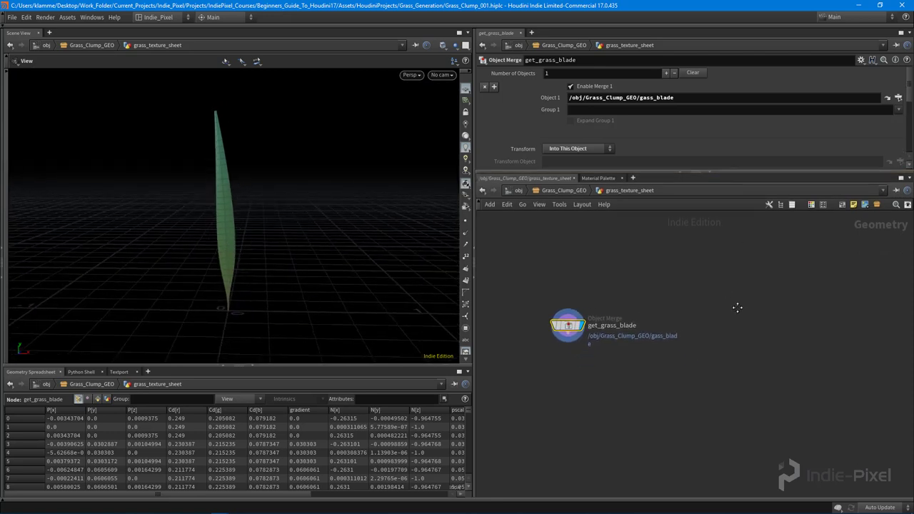
key("Tab")
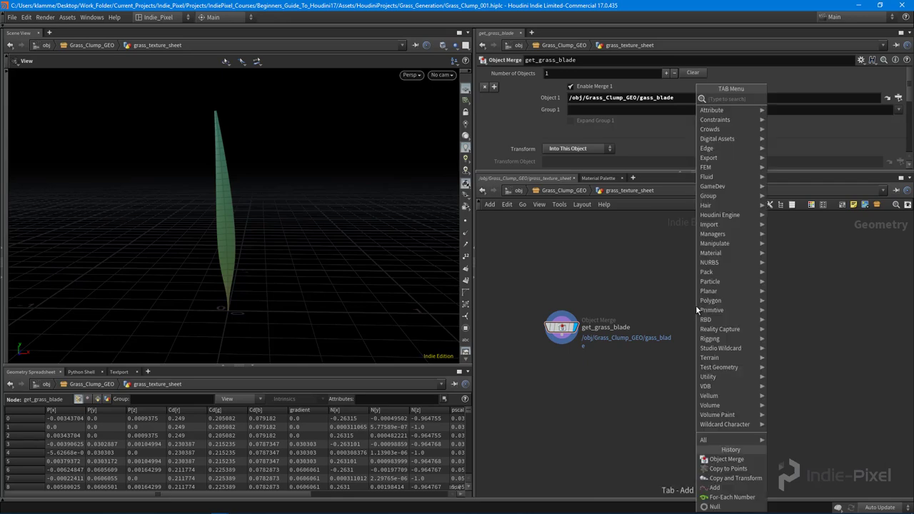
type("for")
key("Escape")
key("Tab")
type("for")
key("Down")
key("Down")
key("Down")
key("Return")
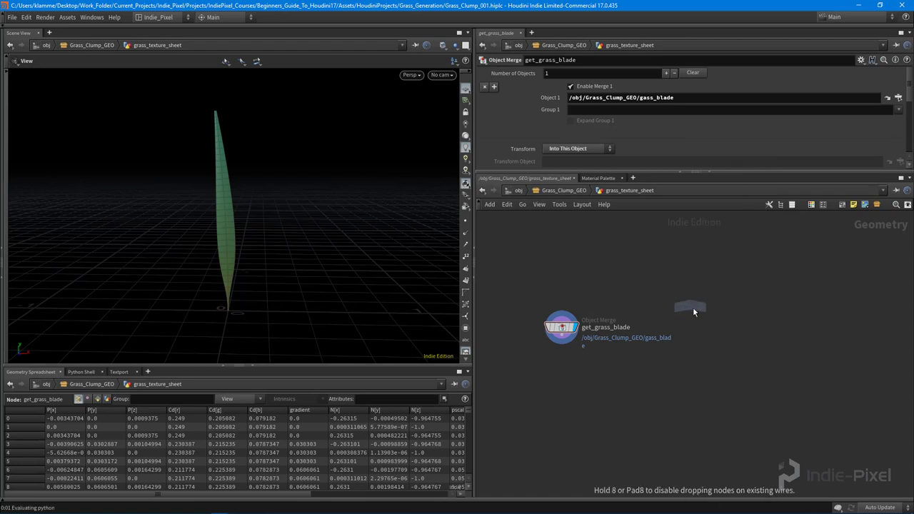
left_click(690, 305)
left_click_drag(695, 363, 687, 426)
left_click(701, 417)
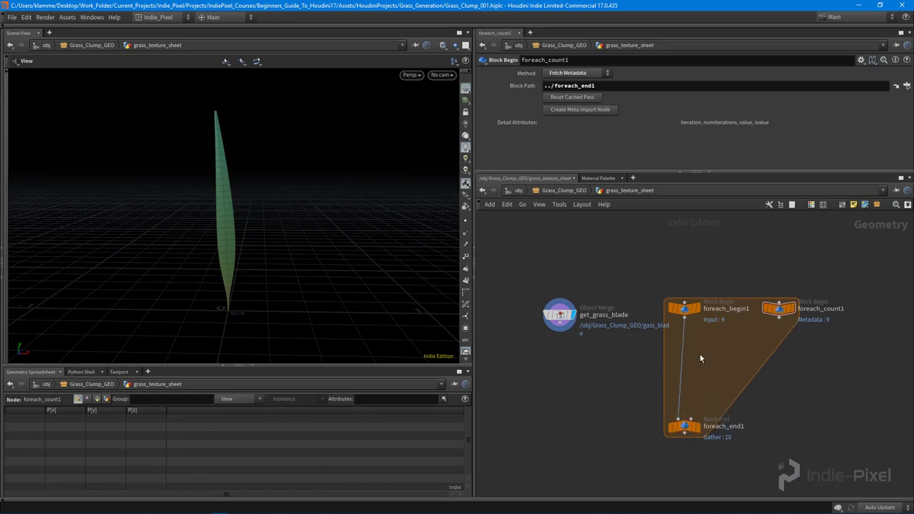
Step: Insert an Add node between foreach_begin1 and foreach_end1, enable its Point 0, and display it
middle_click_drag(716, 247, 709, 257)
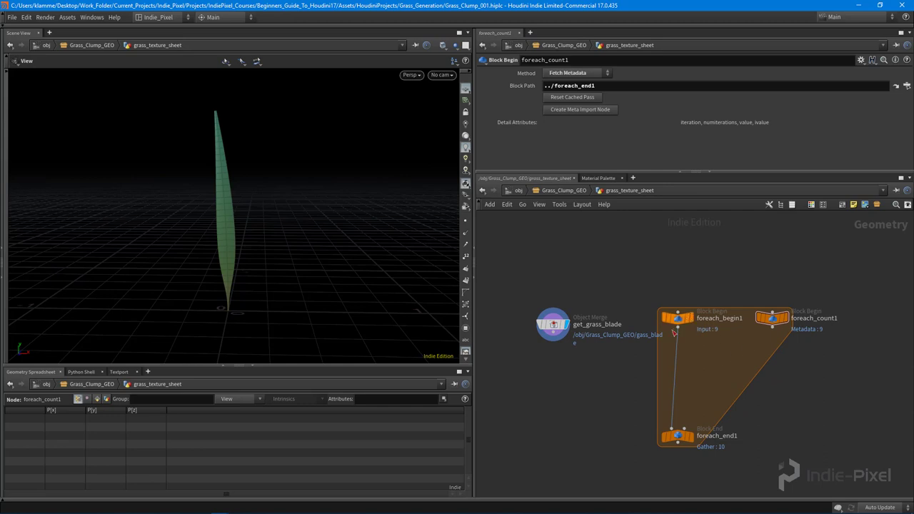
key("Tab")
type("add")
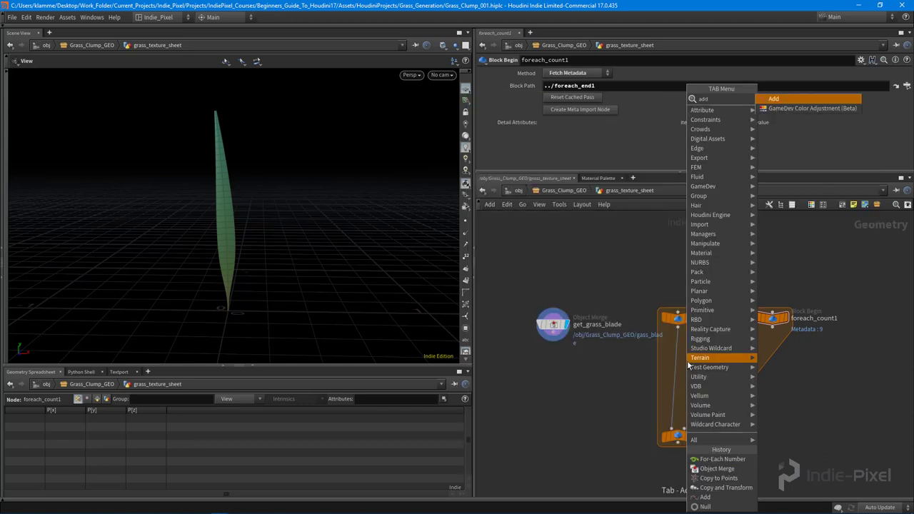
key("Return")
scroll(687, 362, "up", 4)
left_click(685, 364)
scroll(722, 401, "down", 3)
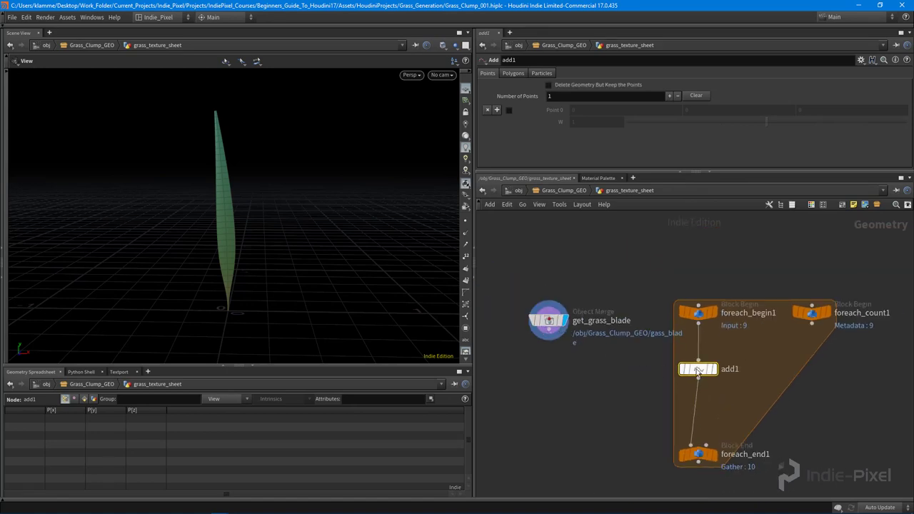
left_click(508, 110)
left_click(713, 371)
Step: Turn on the display of points and point numbers in the viewport
left_click_drag(188, 327, 460, 200)
left_click(466, 221)
left_click(466, 256)
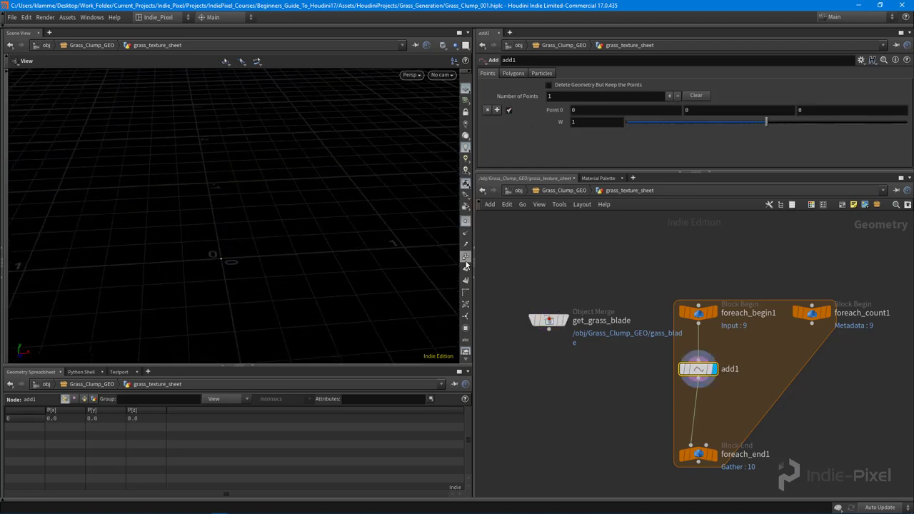
right_click_drag(249, 268, 387, 265)
left_click_drag(212, 249, 149, 267)
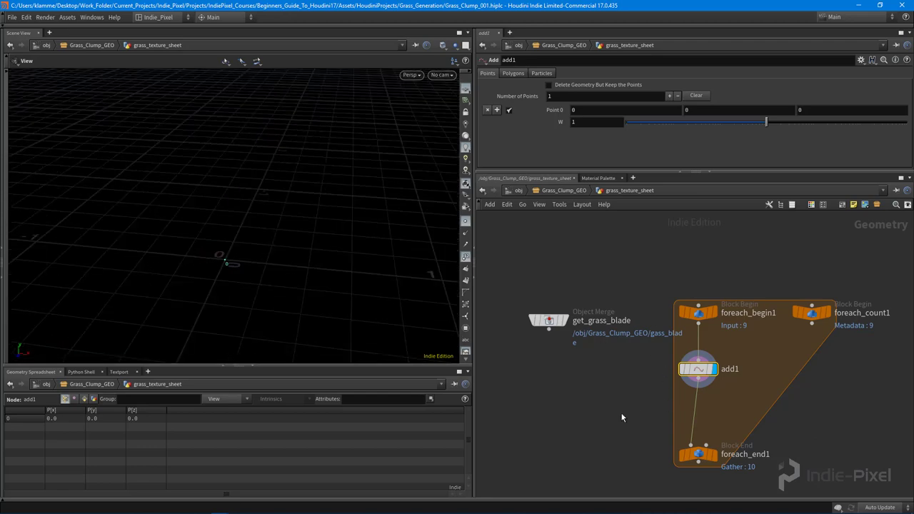
Step: Add a Copy to Points node with get_grass_blade as its first input and add1 as its second
key("Tab")
type("copy")
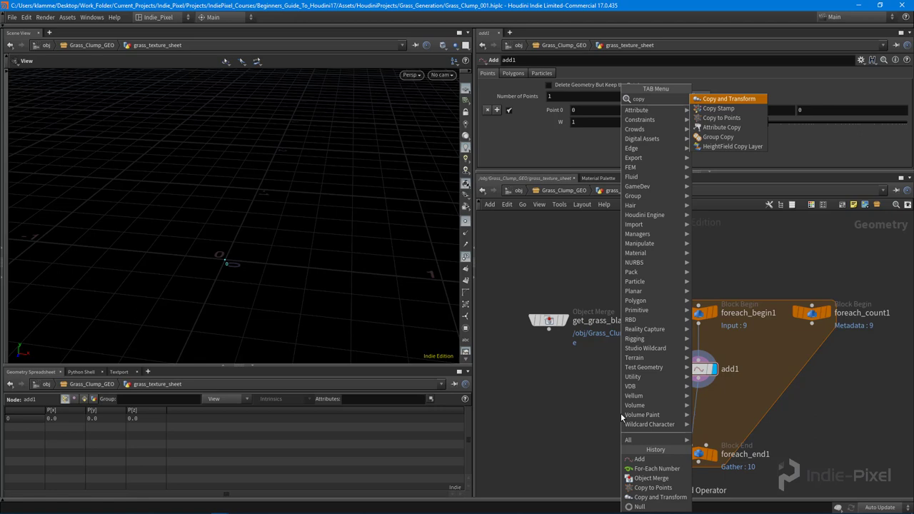
left_click(721, 118)
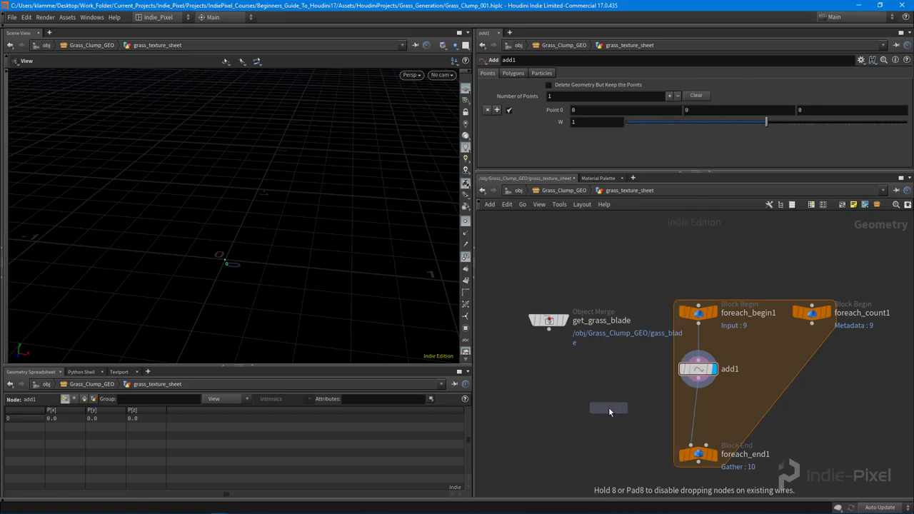
left_click(609, 412)
left_click(548, 327)
left_click(603, 399)
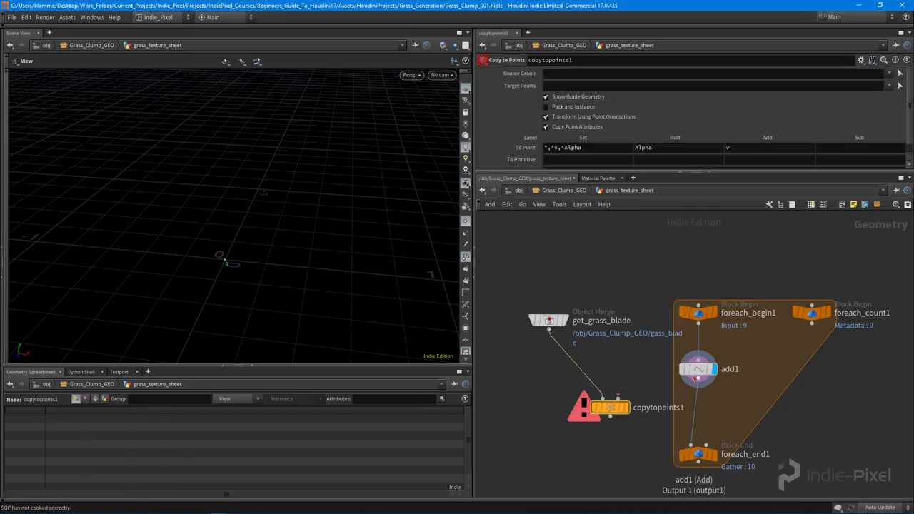
left_click(699, 379)
left_click(618, 397)
Step: Connect copytopoints1 into foreach_end1, tidy the node layout, and display foreach_end1
left_click(626, 408)
left_click_drag(558, 328, 549, 378)
left_click(609, 419)
left_click(690, 445)
left_click_drag(611, 408, 647, 413)
left_click_drag(693, 460, 643, 464)
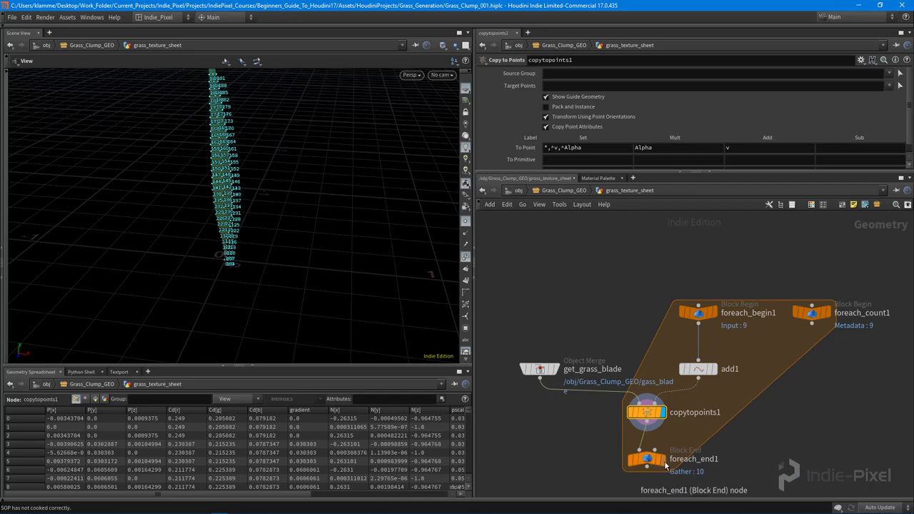
left_click(664, 459)
left_click_drag(540, 369, 552, 369)
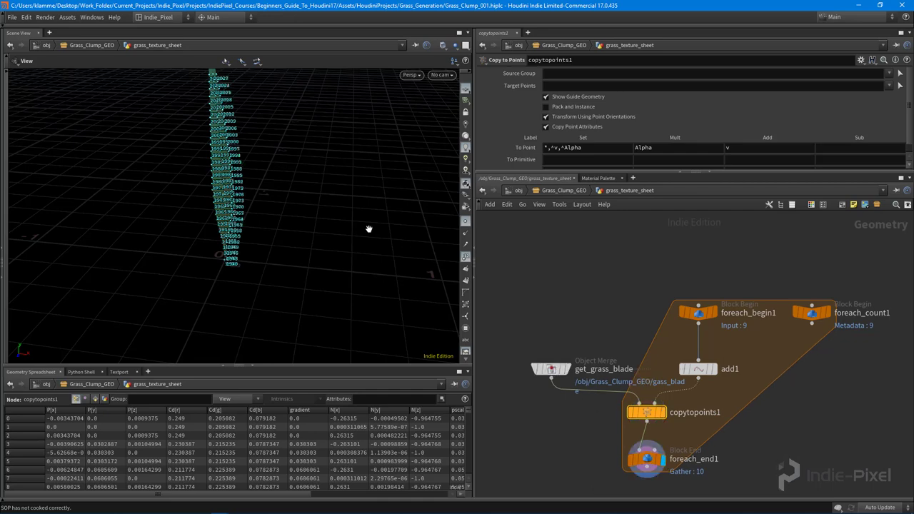
Step: Compare the results of copytopoints1 and foreach_end1 in the viewport, and turn off the point number display
right_click_drag(369, 228, 327, 224)
middle_click_drag(327, 225, 327, 246)
left_click(663, 413)
left_click(662, 459)
left_click_drag(266, 171, 281, 137)
right_click_drag(281, 137, 307, 169)
left_click_drag(306, 169, 336, 168)
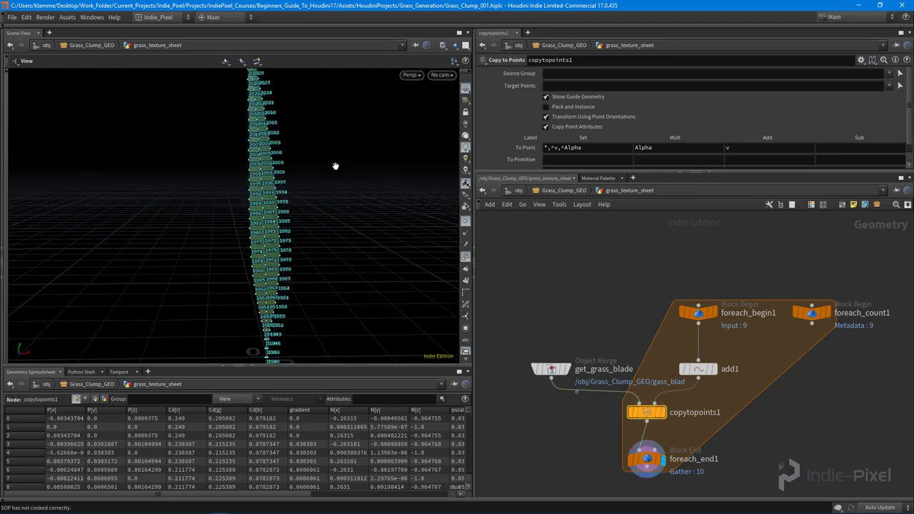
right_click_drag(336, 168, 303, 171)
left_click(465, 256)
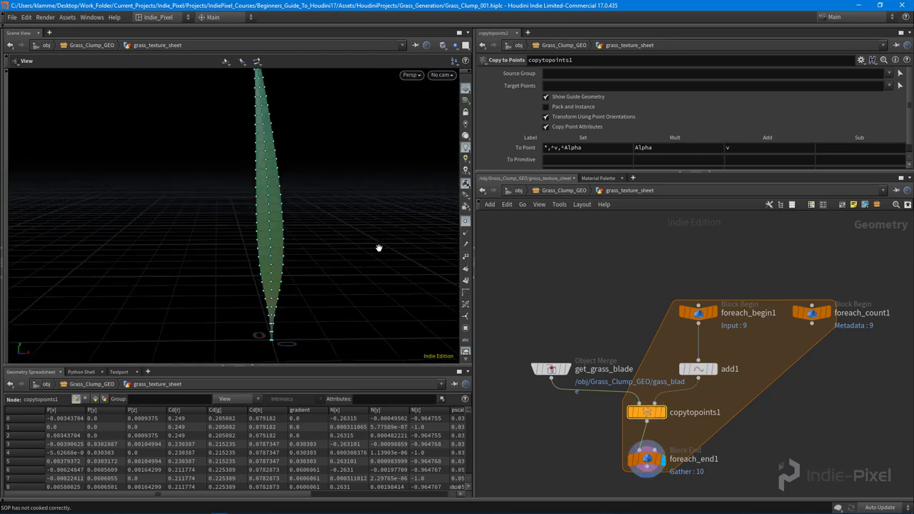
Step: Inspect the iteration settings of foreach_end1 and the looped blade in the viewport
left_click(652, 466)
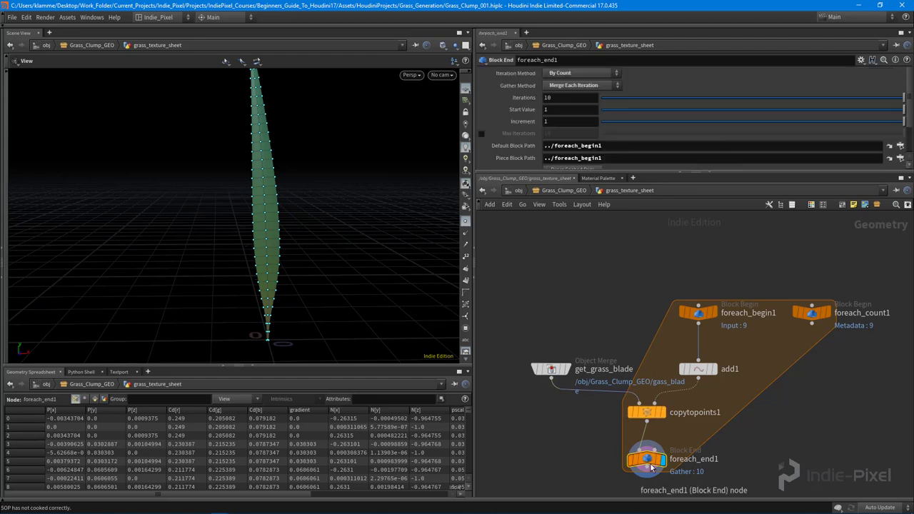
left_click_drag(895, 102, 839, 106)
left_click_drag(766, 103, 865, 102)
mouse_move(335, 188)
left_mouse_down()
mouse_move(281, 180)
mouse_move(217, 207)
mouse_move(293, 261)
left_mouse_up()
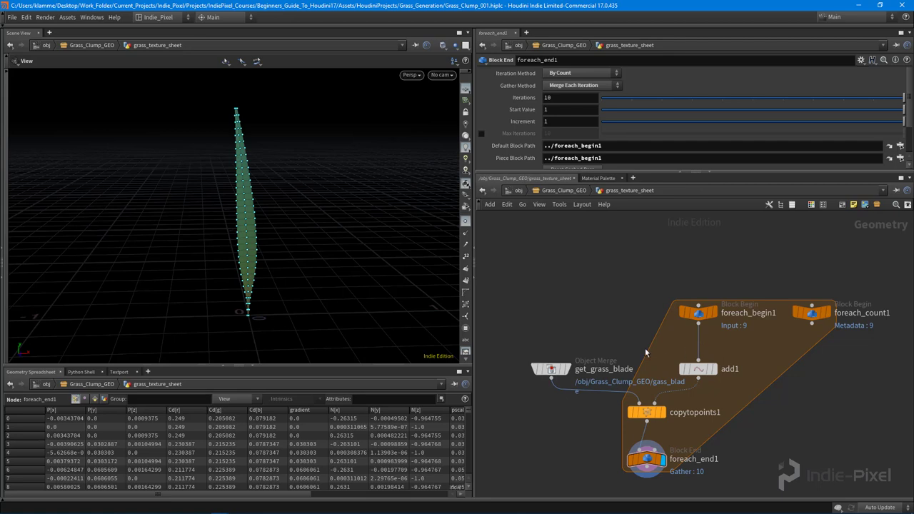
Step: Rename the foreach_count1 node to loop_data
left_click(822, 312)
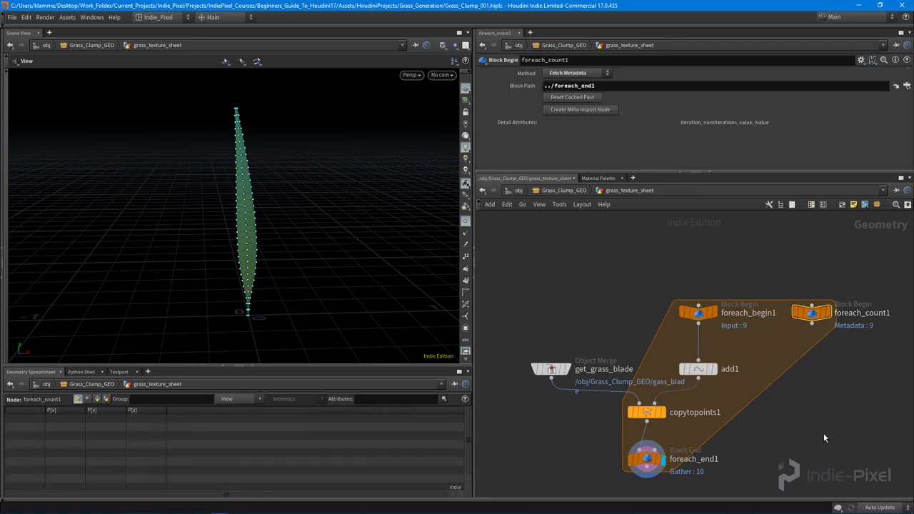
middle_click_drag(820, 420, 791, 409)
double_click(836, 304)
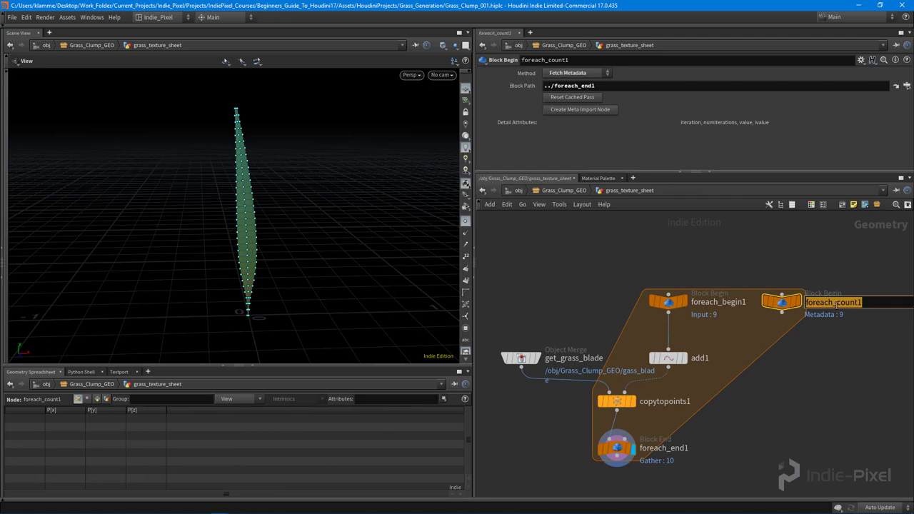
type("loop_data")
key("Return")
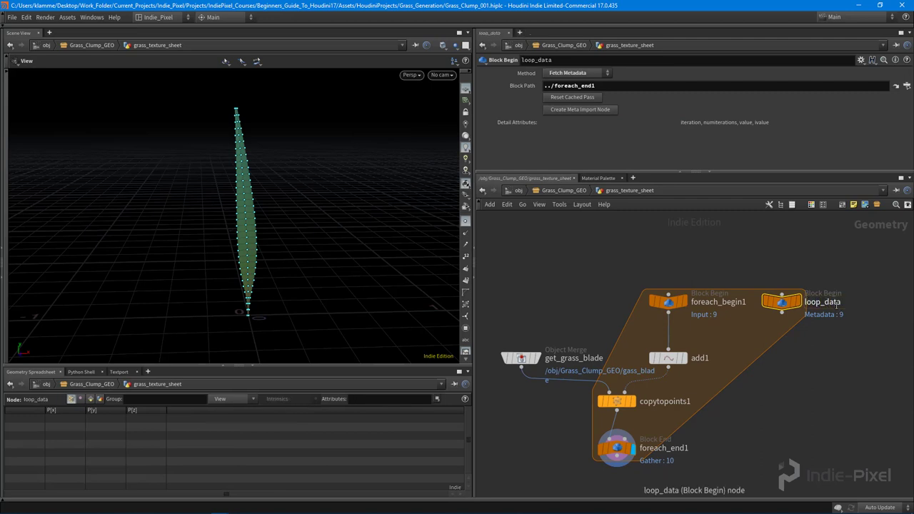
middle_click_drag(810, 325, 823, 308)
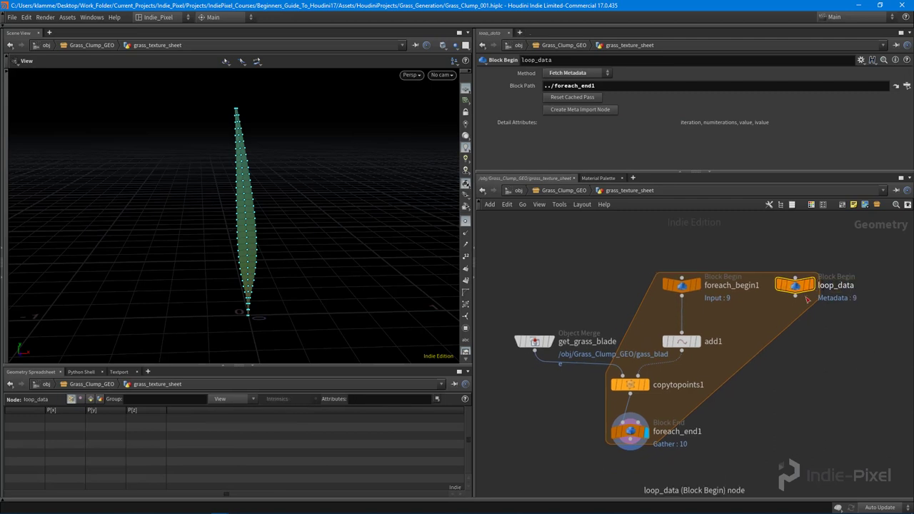
Step: Examine the detail attributes of loop_data in the geometry spreadsheet and the loop settings of foreach_end1
left_click(100, 399)
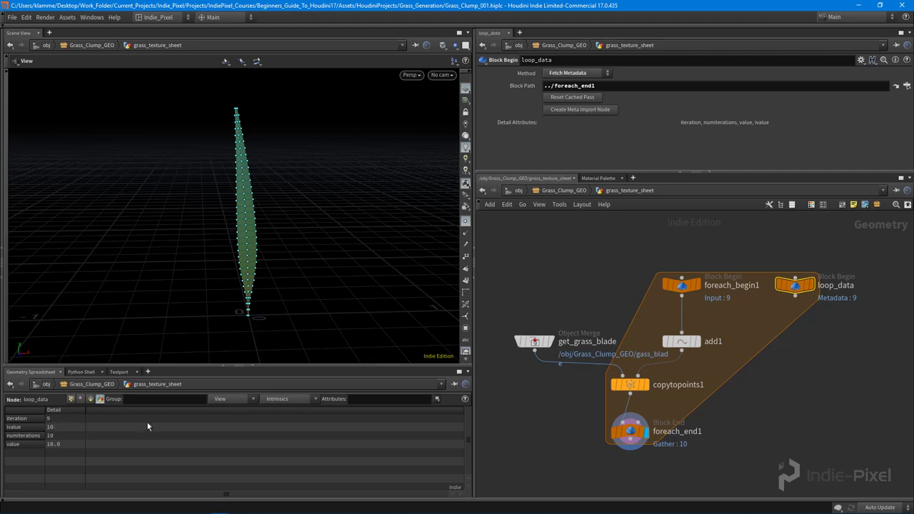
left_click(628, 434)
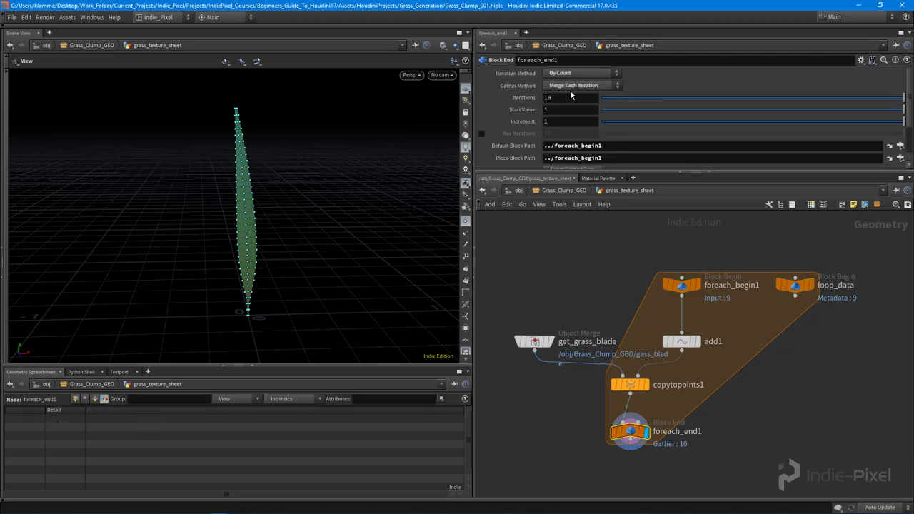
Step: Check loop_data's detail attributes and enable Single Pass on foreach_end1
left_click(795, 285)
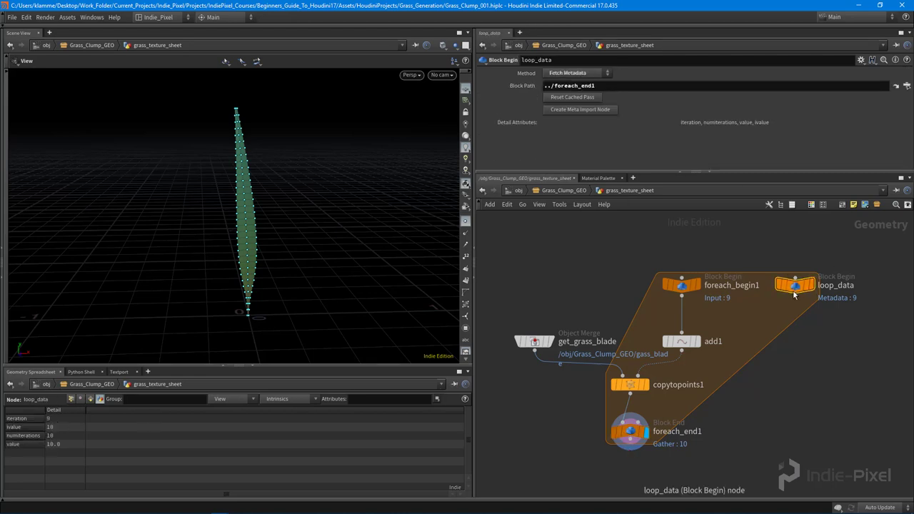
left_click(628, 431)
scroll(657, 141, "down", 3)
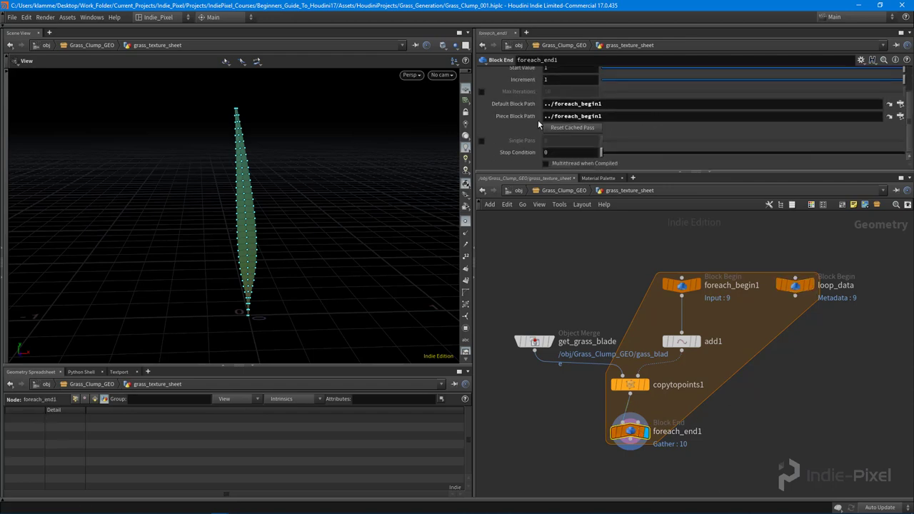
left_click(481, 141)
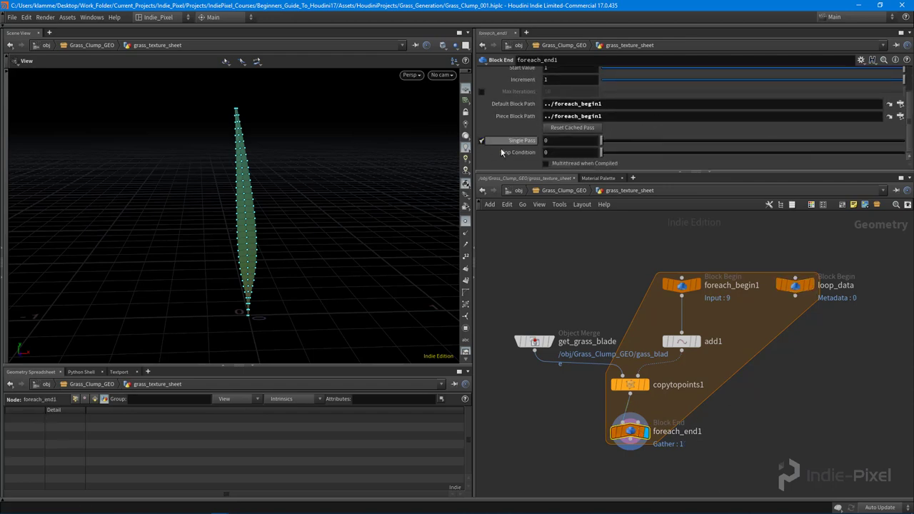
Step: Keep loop_data pinned in the geometry spreadsheet and scrub foreach_end1's Single Pass through several iterations, returning it to 0
left_click(794, 285)
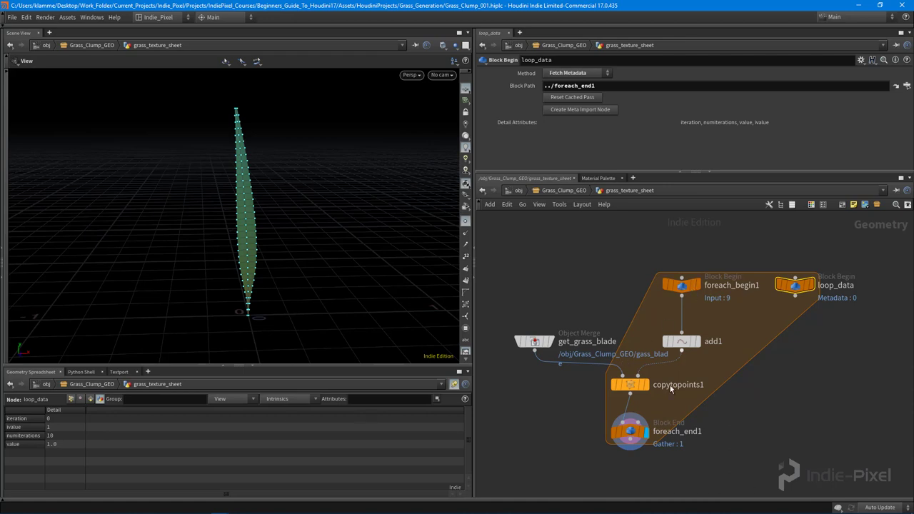
left_click(630, 431)
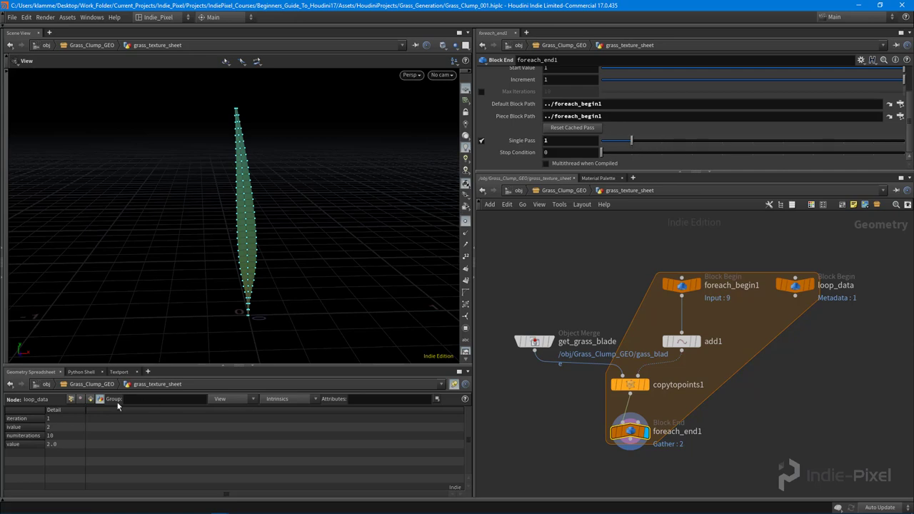
left_click_drag(631, 134, 660, 148)
left_click_drag(719, 149, 623, 149)
left_click_drag(740, 150, 603, 141)
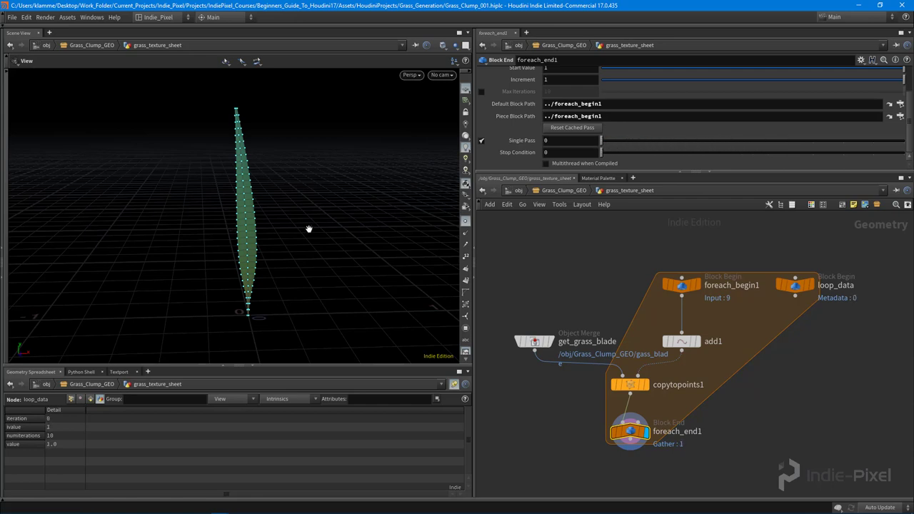
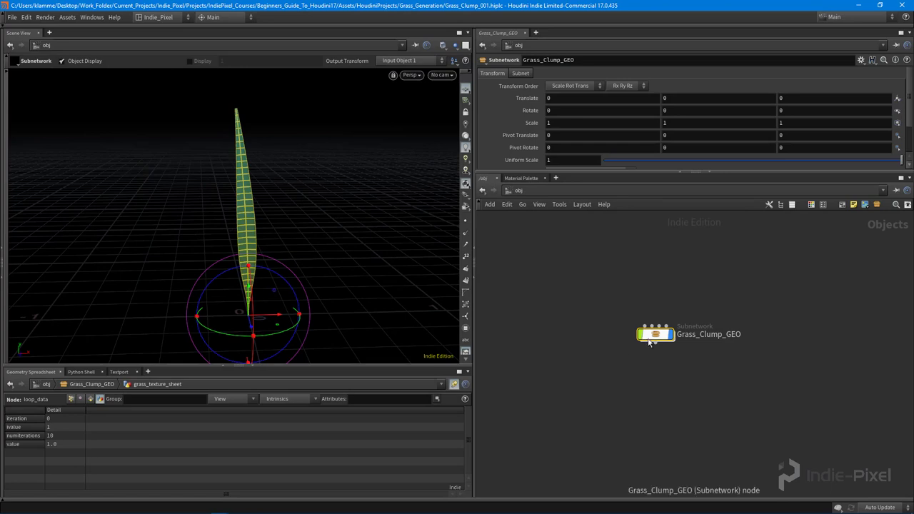
Step: Enter the Grass_Clump_GEO subnetwork and look over its four geometry nodes
mouse_move(650, 340)
left_mouse_down()
mouse_move(677, 369)
mouse_move(661, 340)
mouse_move(654, 345)
left_mouse_up()
double_click(654, 345)
left_click_drag(589, 267, 761, 498)
mouse_move(731, 450)
middle_mouse_down()
mouse_move(693, 440)
mouse_move(735, 435)
middle_mouse_up()
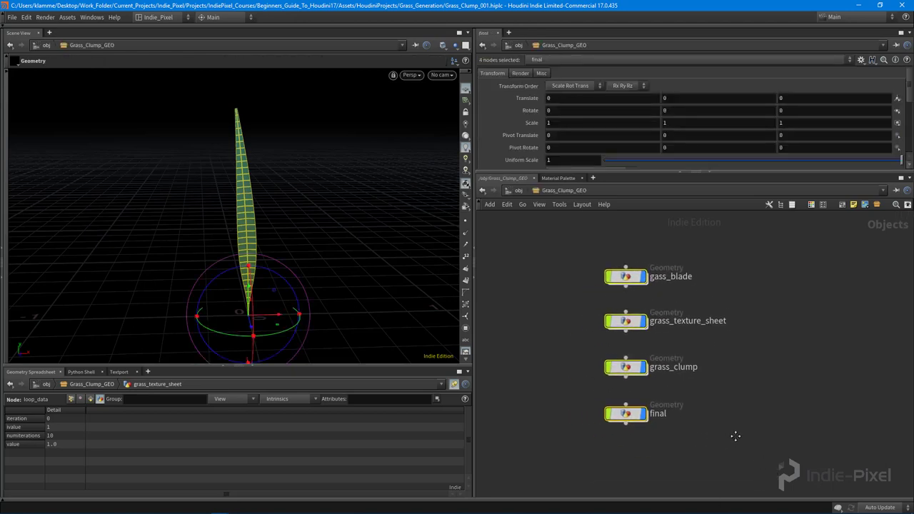
left_click(725, 385)
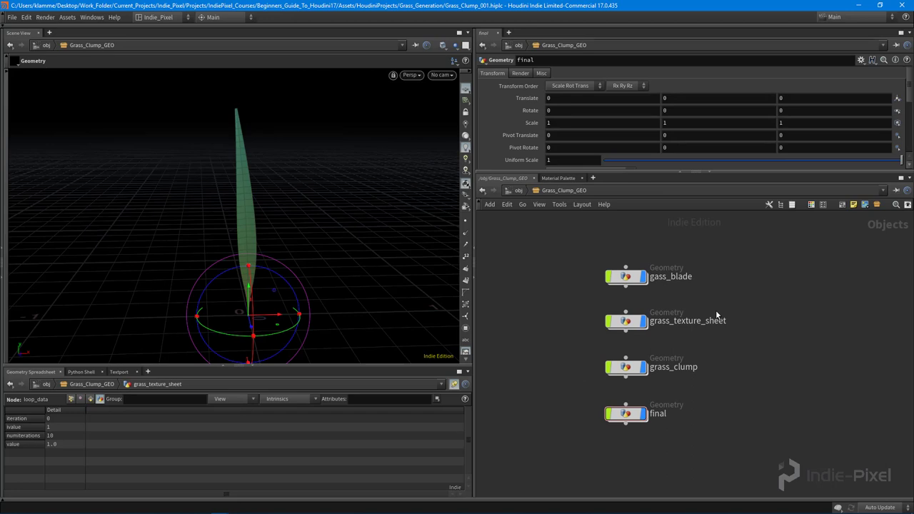
left_click(626, 276)
right_click(626, 276)
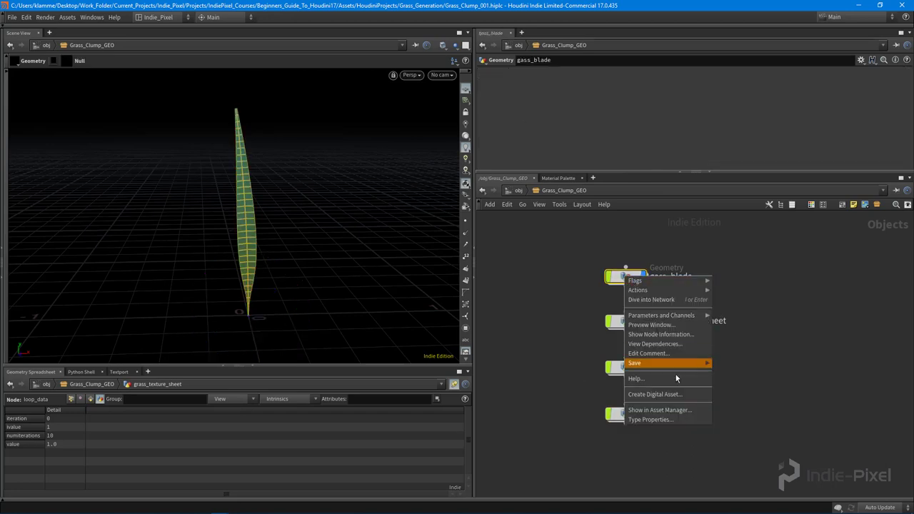
key("Escape")
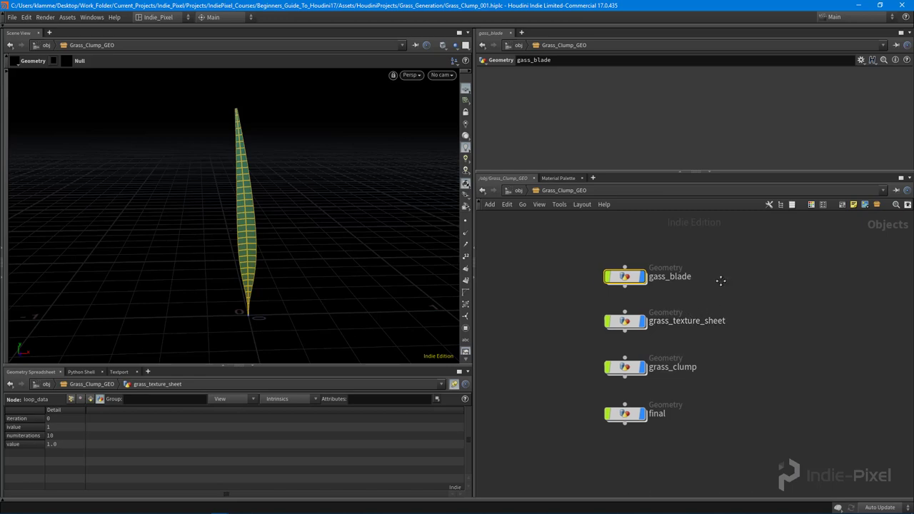
key("u")
left_click(660, 337)
right_click(657, 340)
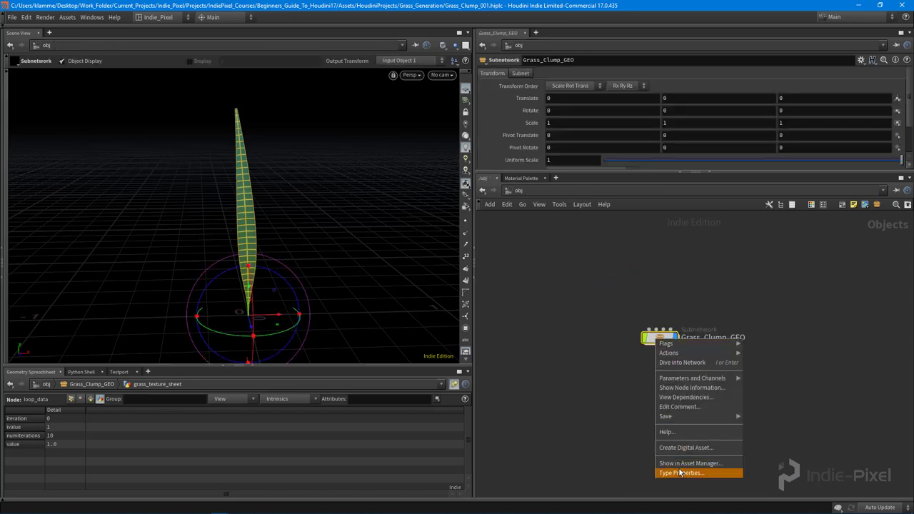
left_click(585, 401)
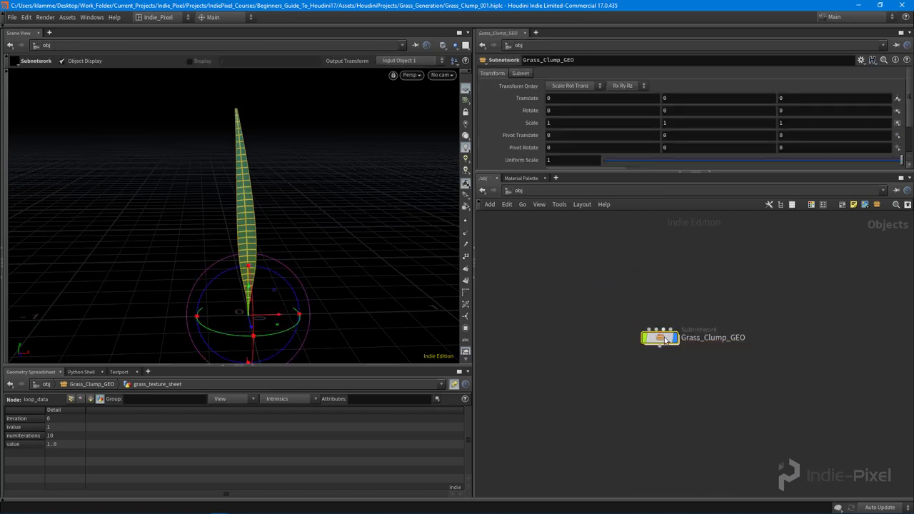
double_click(661, 338)
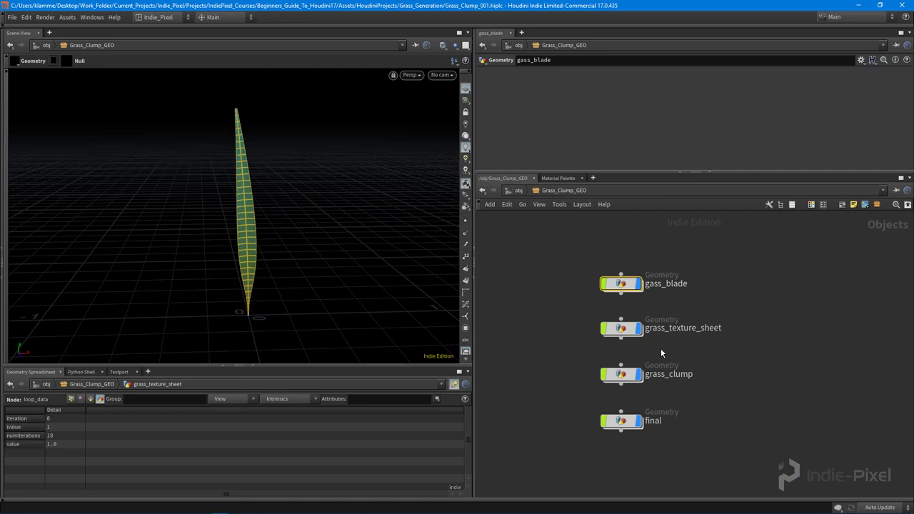
left_click(736, 261)
left_click_drag(561, 258, 739, 462)
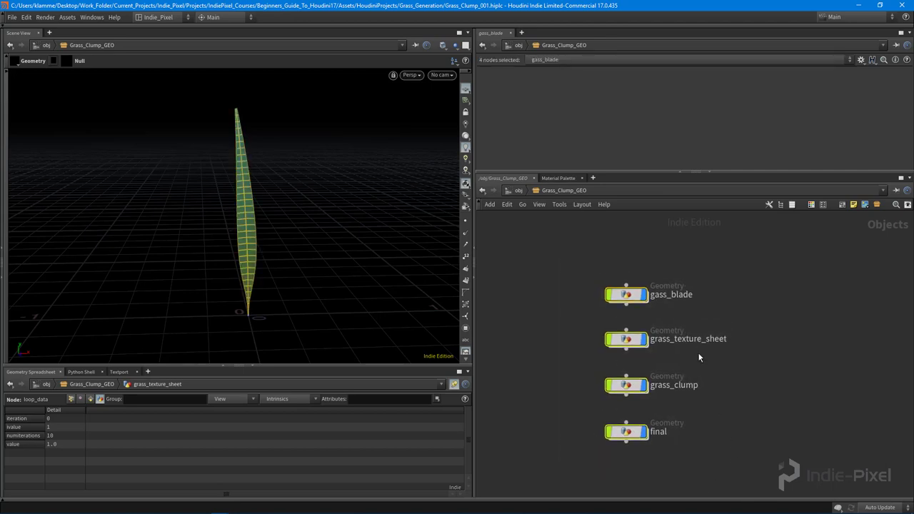
Step: Add a new integer parameter to the gass_blade node in its Edit Parameter Interface dialog
left_click(625, 293)
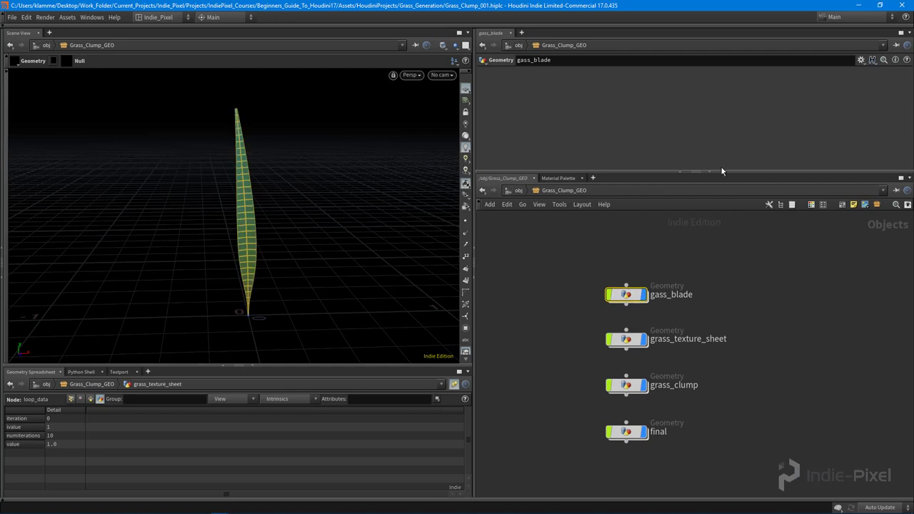
left_click_drag(722, 172, 724, 236)
middle_click_drag(728, 354, 763, 346)
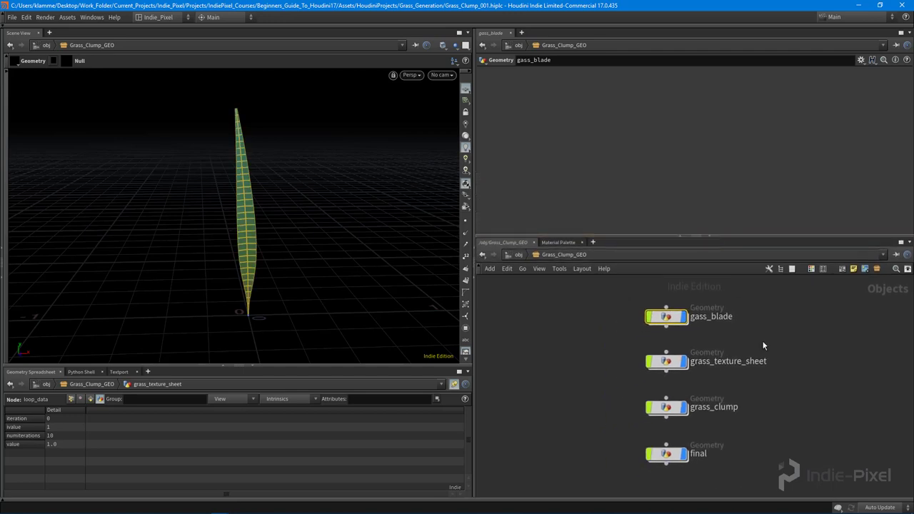
left_click(862, 59)
left_click(837, 71)
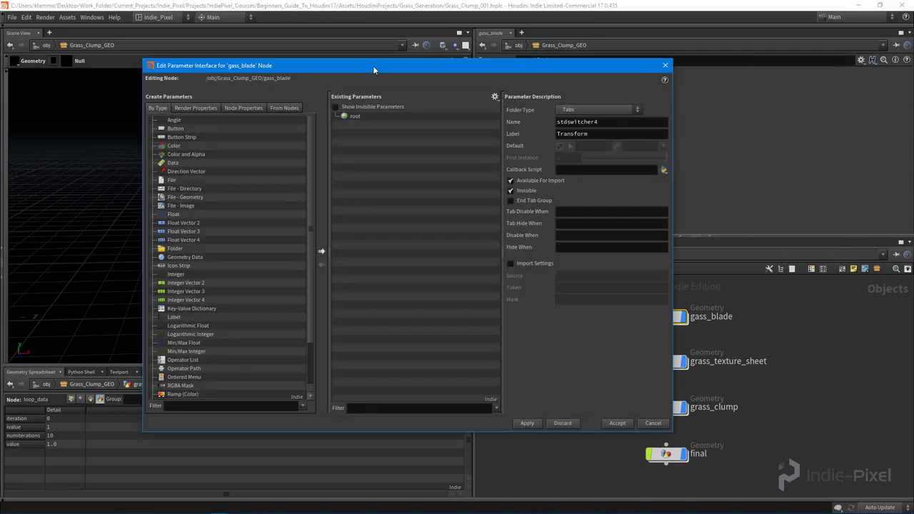
left_click_drag(373, 65, 504, 58)
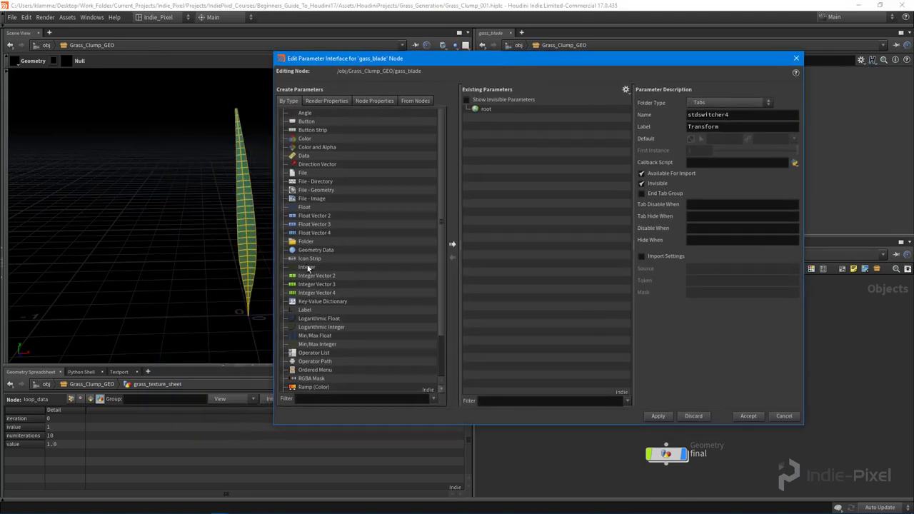
left_click_drag(308, 267, 522, 164)
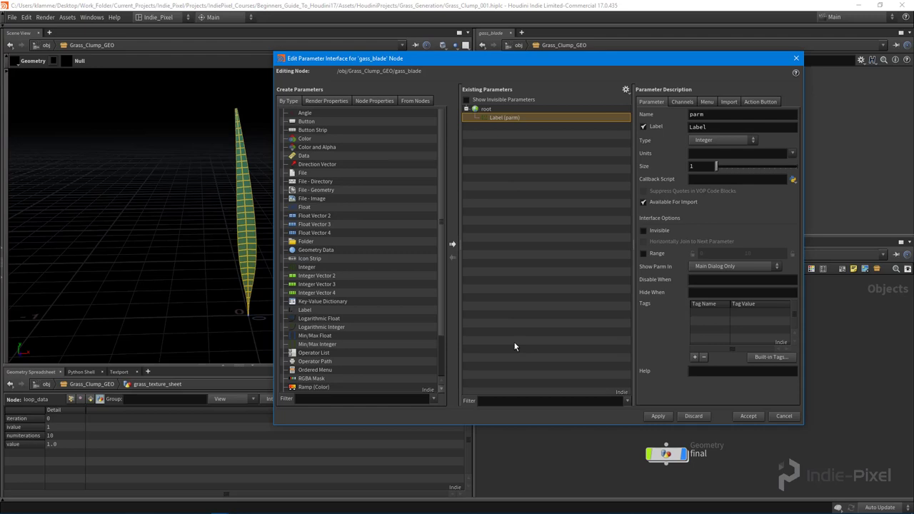
Step: Name the new integer parameter id, label it Iteration ID, and apply and accept the interface changes
left_click(735, 114)
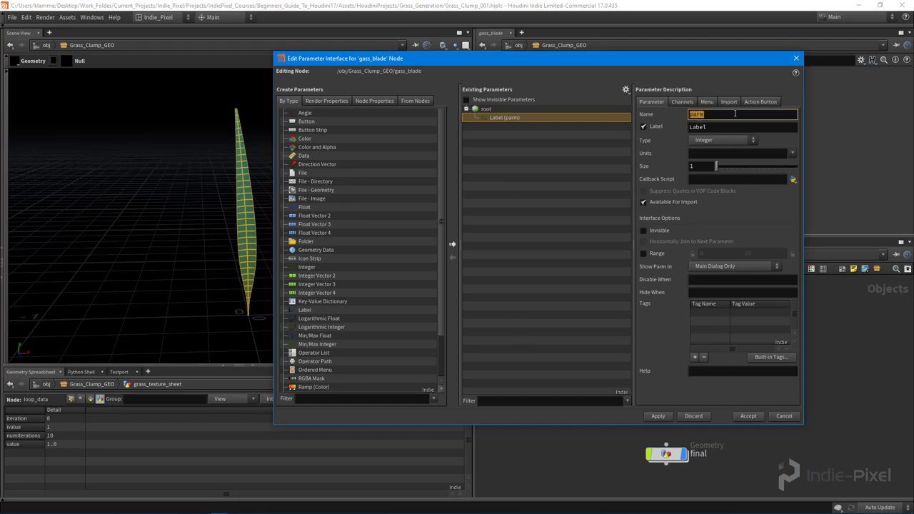
type("id")
key("Tab")
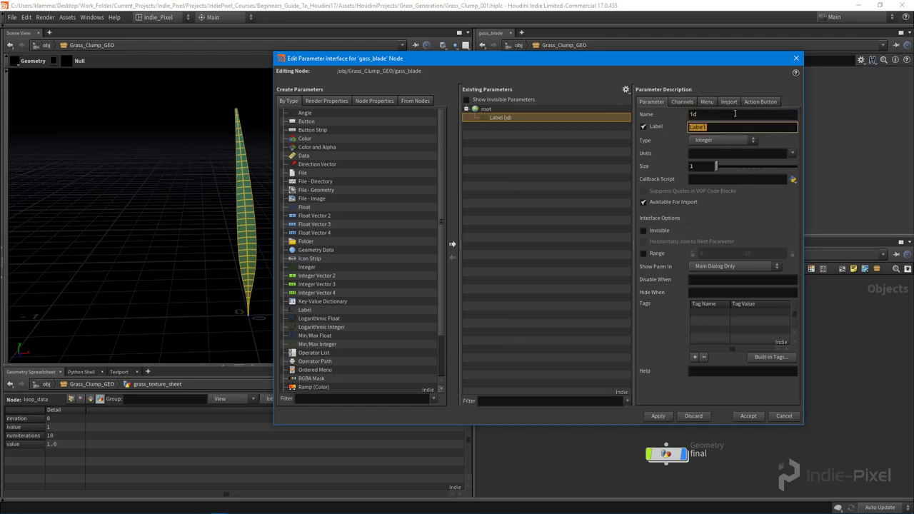
type("Iteration ID")
key("Return")
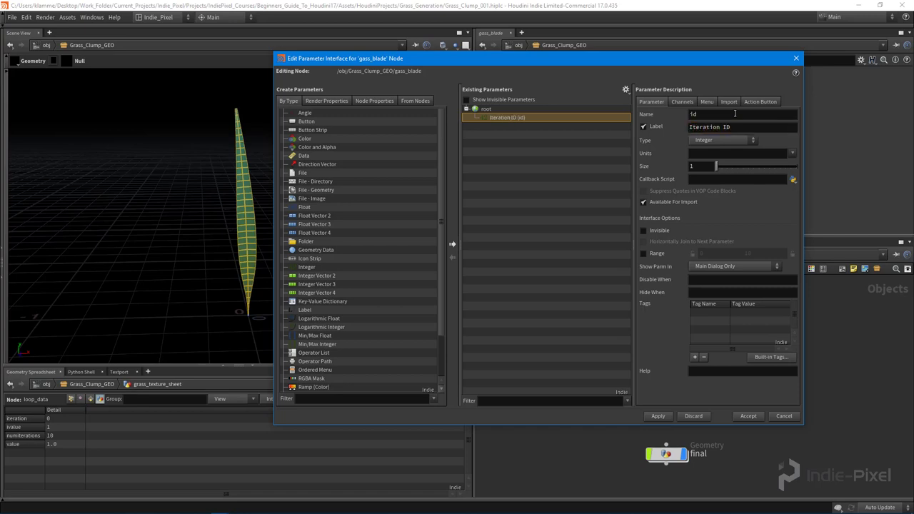
left_click(658, 416)
left_click(748, 415)
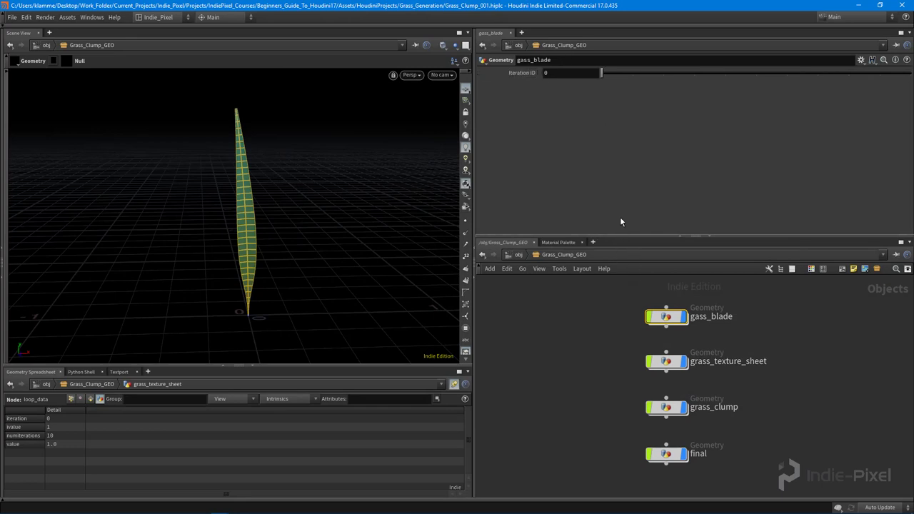
Step: Set gass_blade's Iteration ID to the expression detail("../grass_texture_sheet/loop_data/", "iteration", 0) and switch the field to its evaluated value
left_click_drag(619, 236, 620, 245)
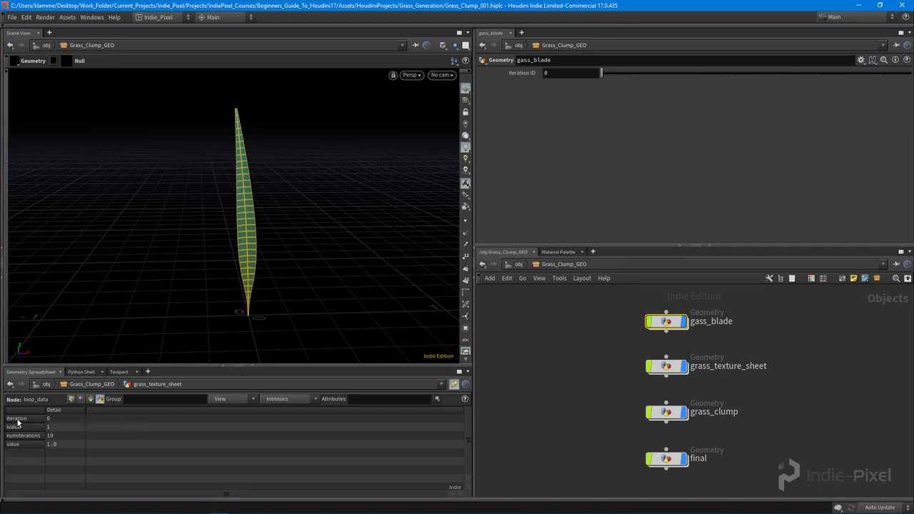
left_click(567, 72)
key("BackSpace")
type("detail")
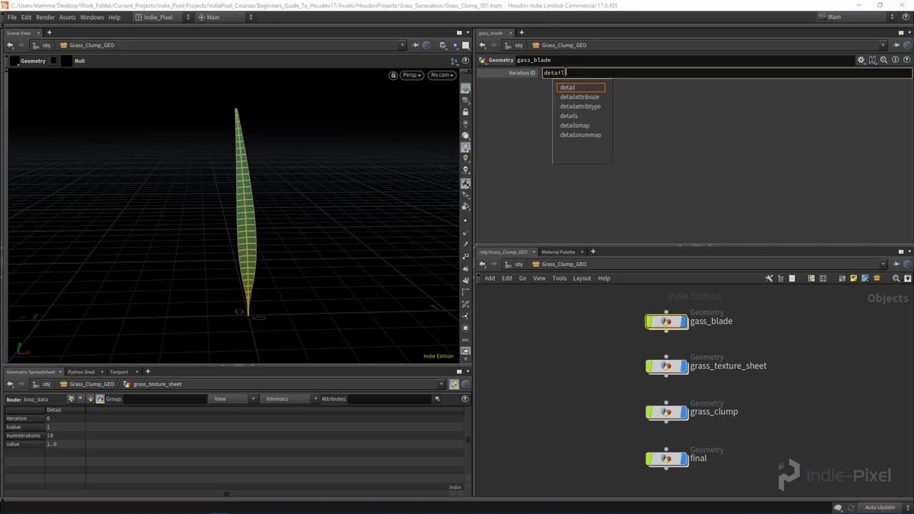
type("(\"")
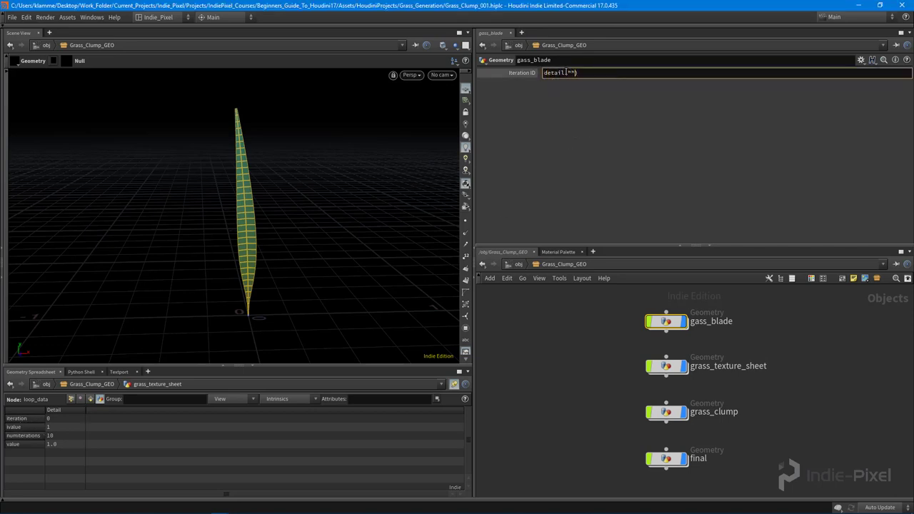
type("../")
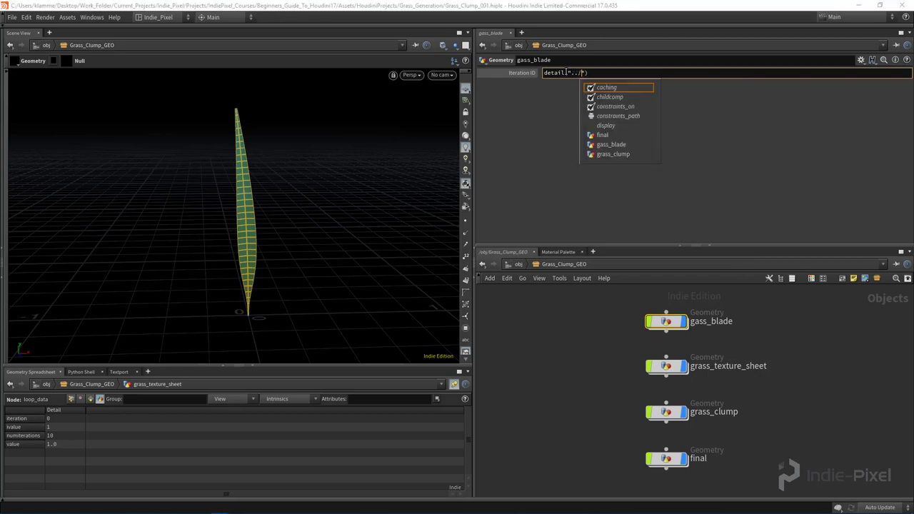
type("grass_texture_sheet/")
key("Down")
key("Down")
key("Return")
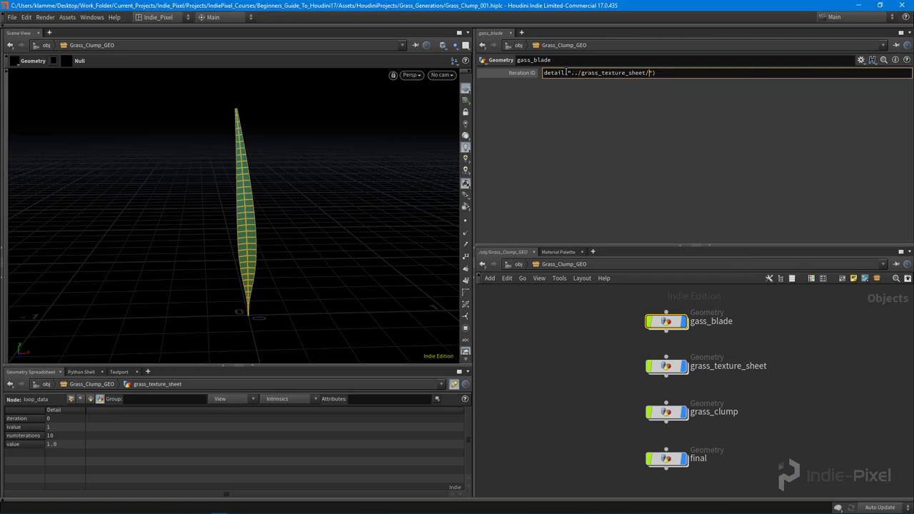
type("loo")
key("Down")
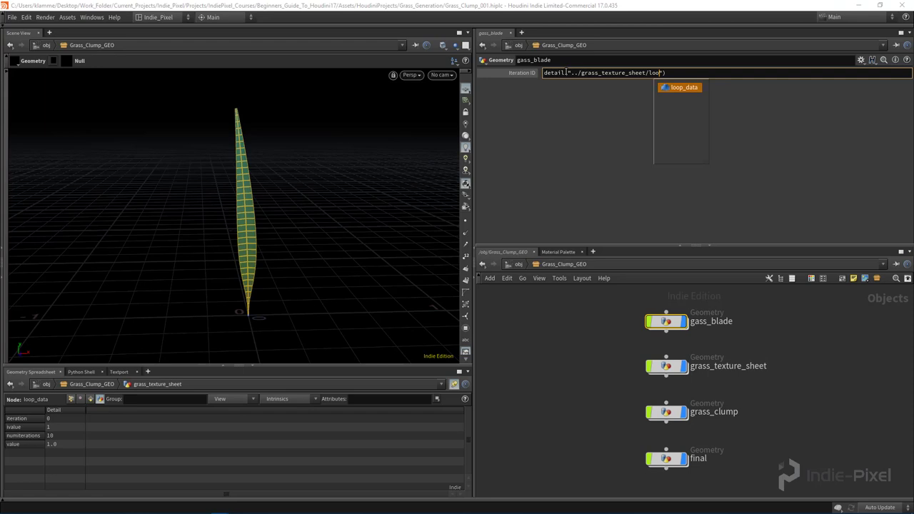
key("Return")
type("\", ")
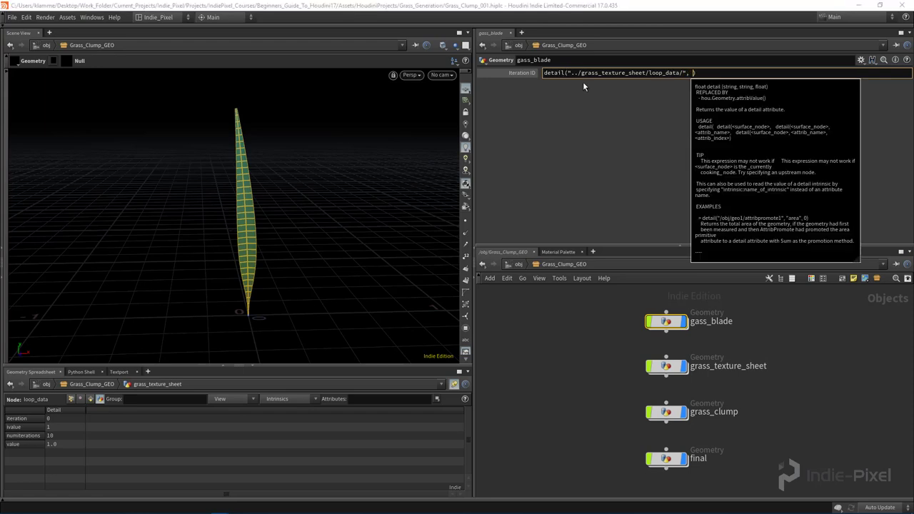
type("\"")
left_click(695, 75)
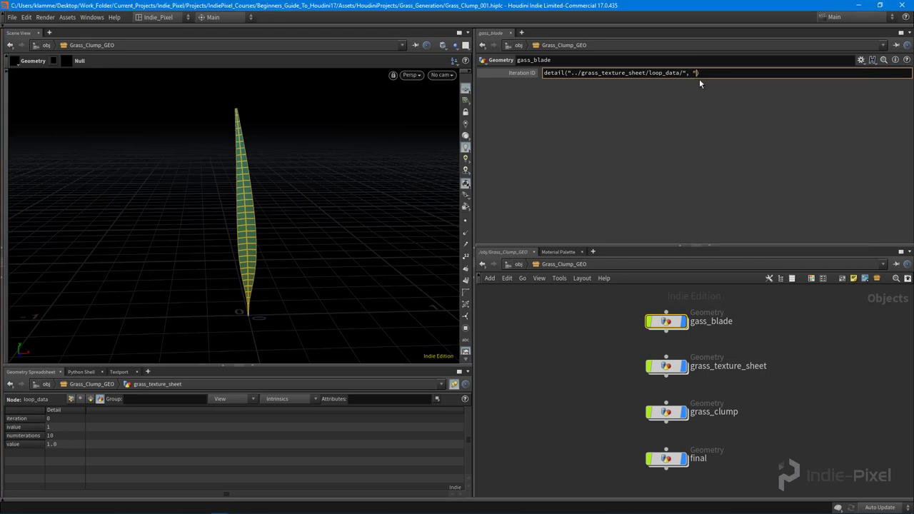
type("iteration\", 0")
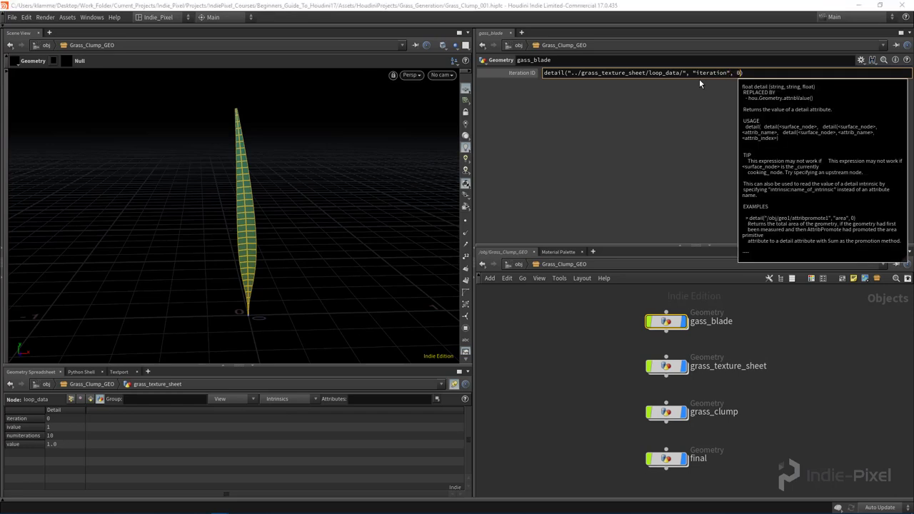
type(")")
key("Return")
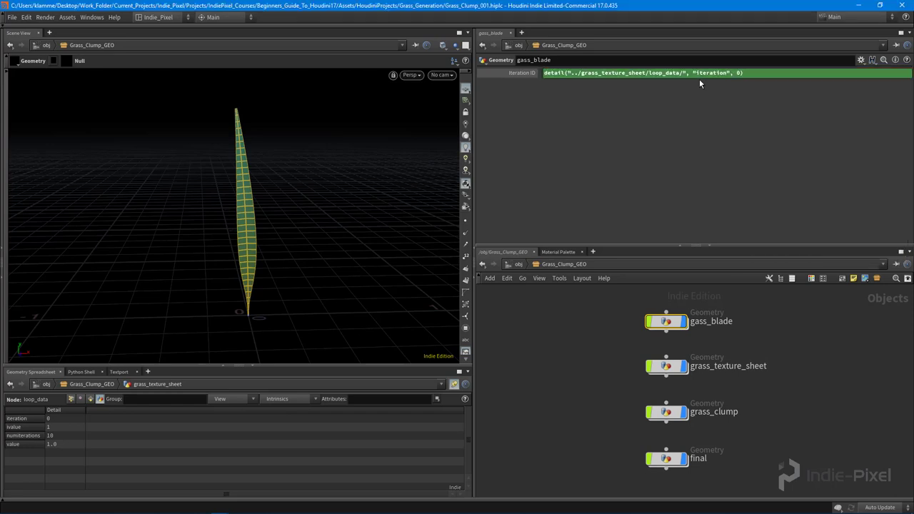
left_click(517, 73)
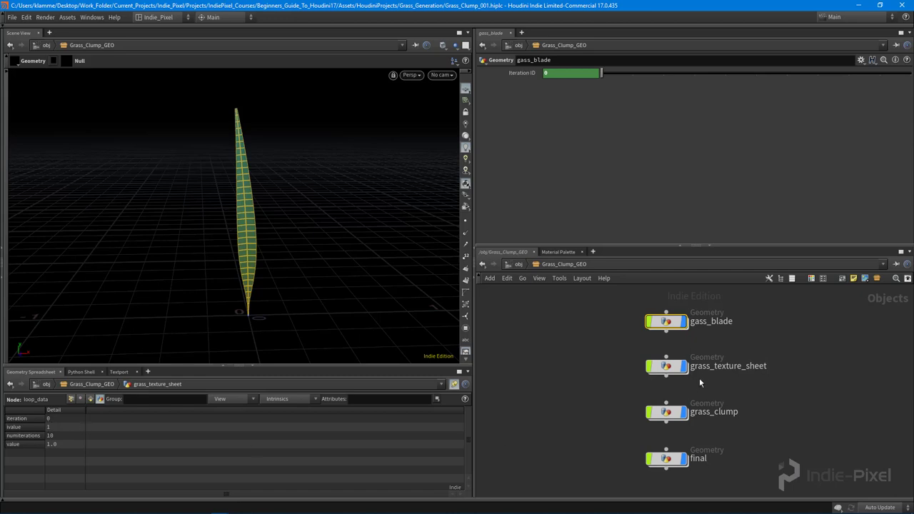
Step: Pin gass_blade's parameters, enter grass_texture_sheet, and add a second Parameters pane showing foreach_end1
left_click(896, 45)
double_click(667, 365)
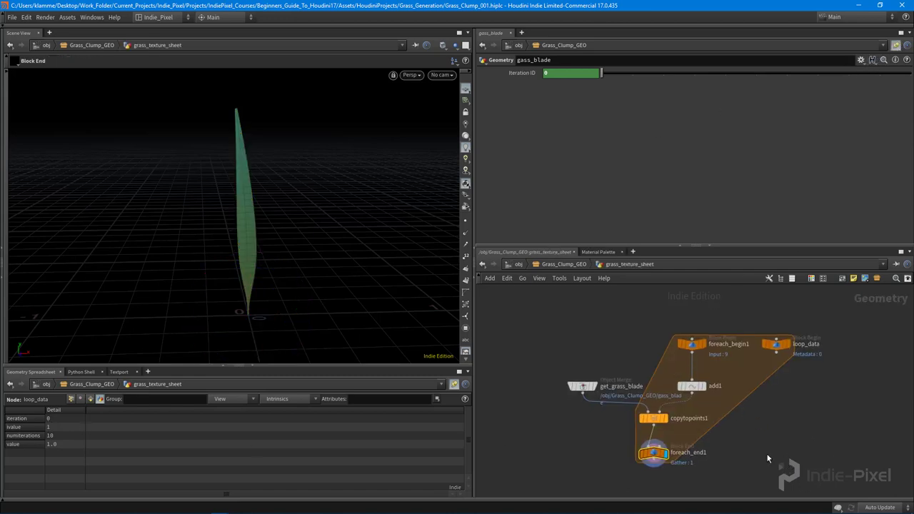
left_click(527, 34)
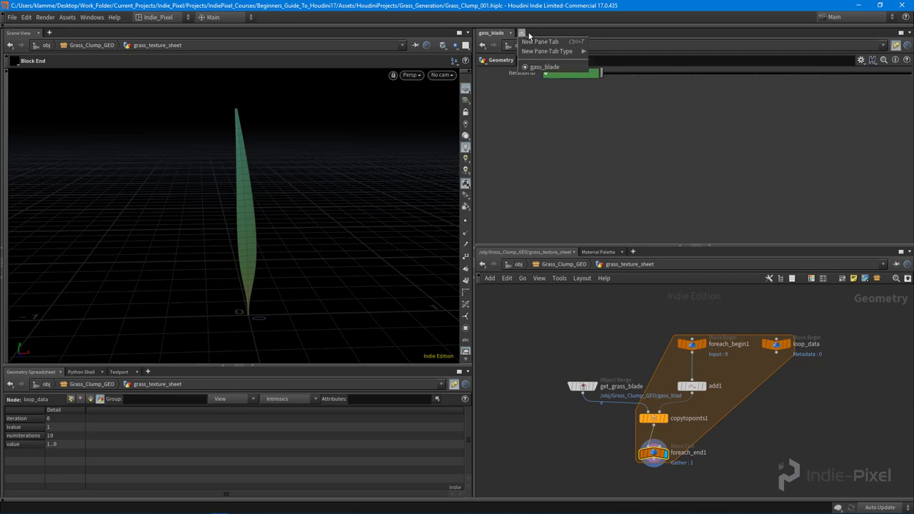
mouse_move(575, 52)
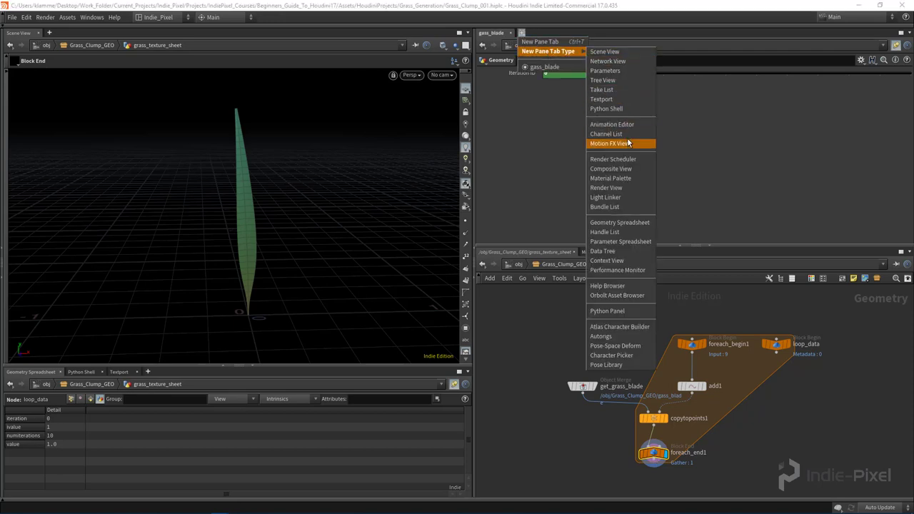
left_click(605, 71)
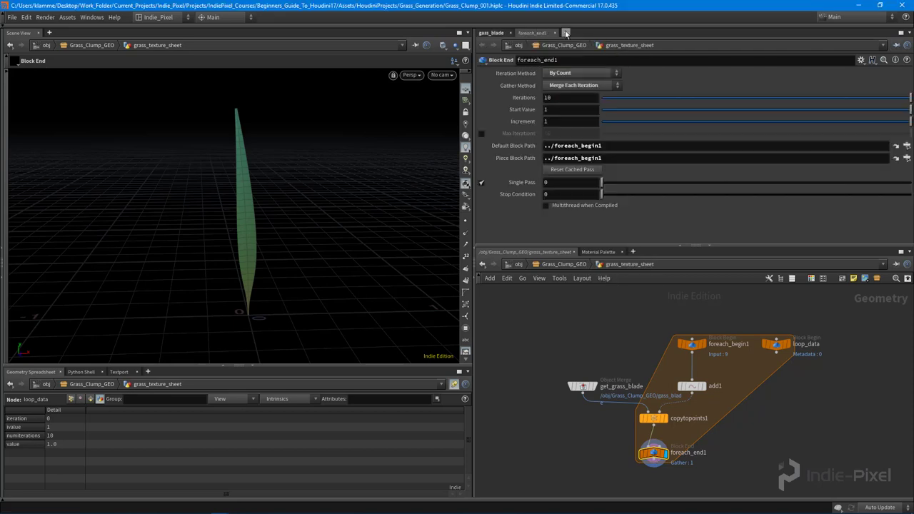
Step: Set foreach_end1's Single Pass to 3, check gass_blade's Iteration ID, and unpin the gass_blade parameters
left_click_drag(604, 185, 695, 184)
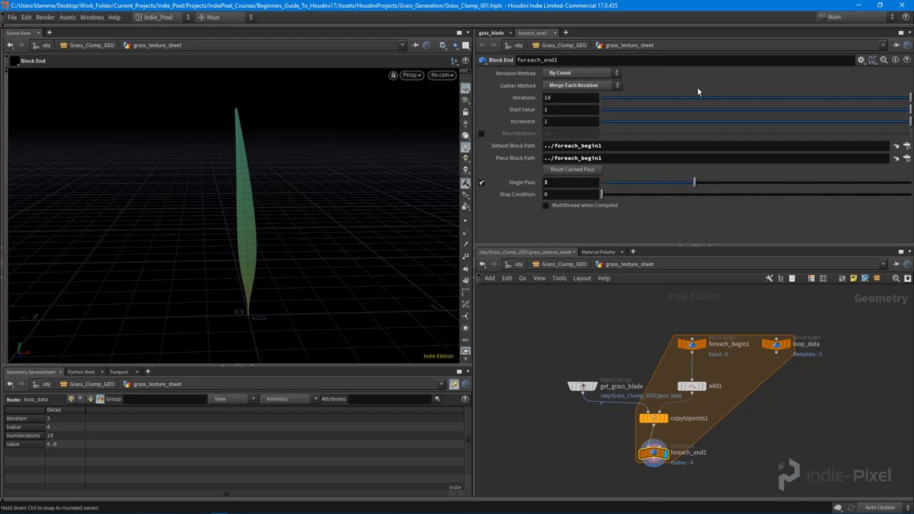
left_click(496, 34)
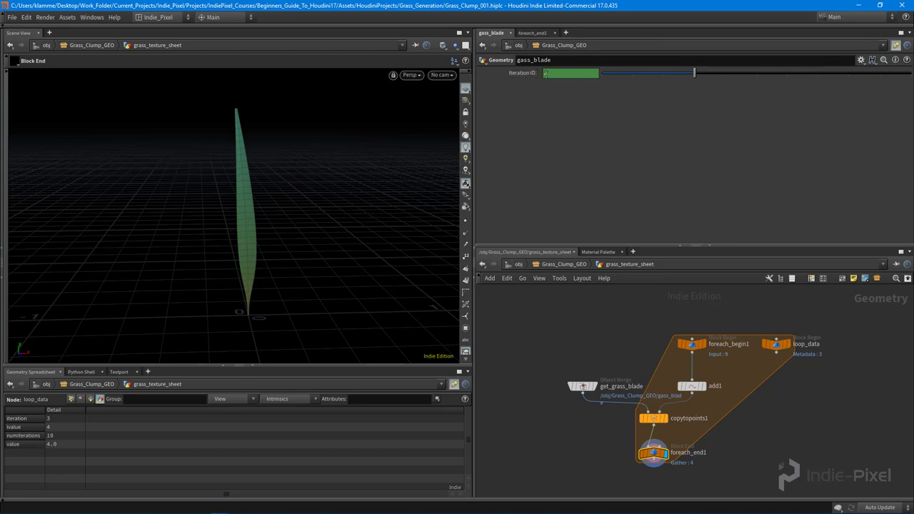
left_click(897, 46)
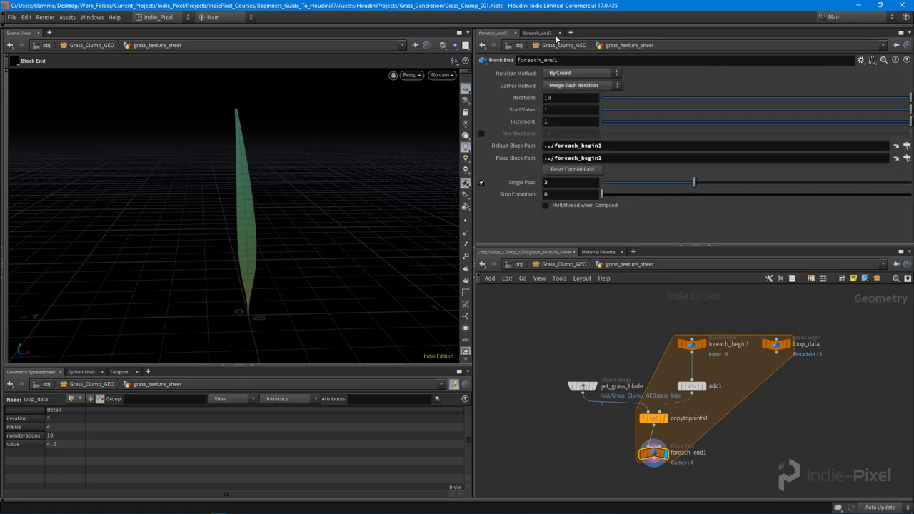
Step: Enter the gass_blade network and arrange the panes so the bend1 node and its Bend value are in view
middle_click_drag(628, 318, 624, 310)
key("u")
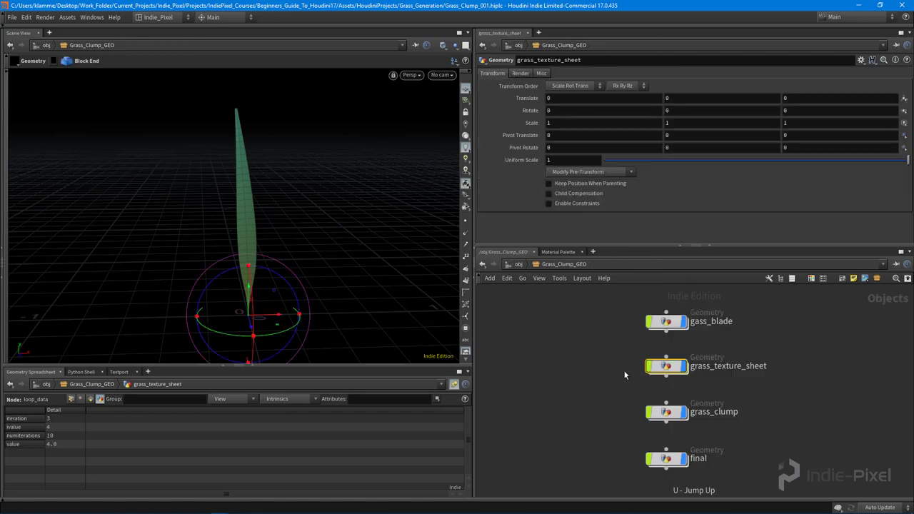
left_click_drag(726, 246, 729, 219)
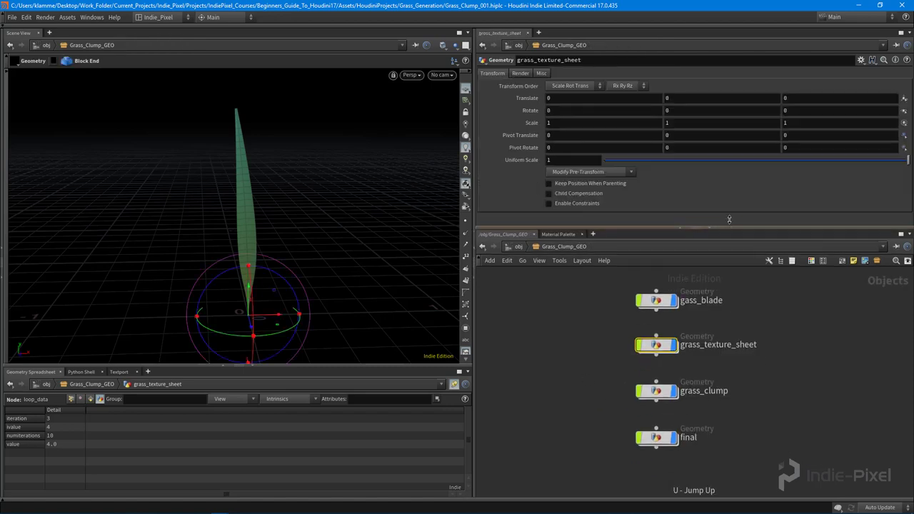
left_click(655, 297)
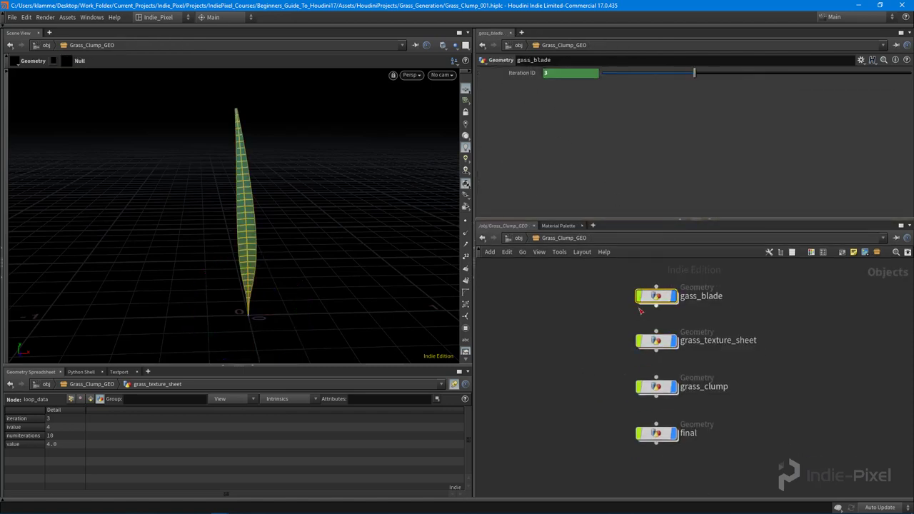
double_click(659, 297)
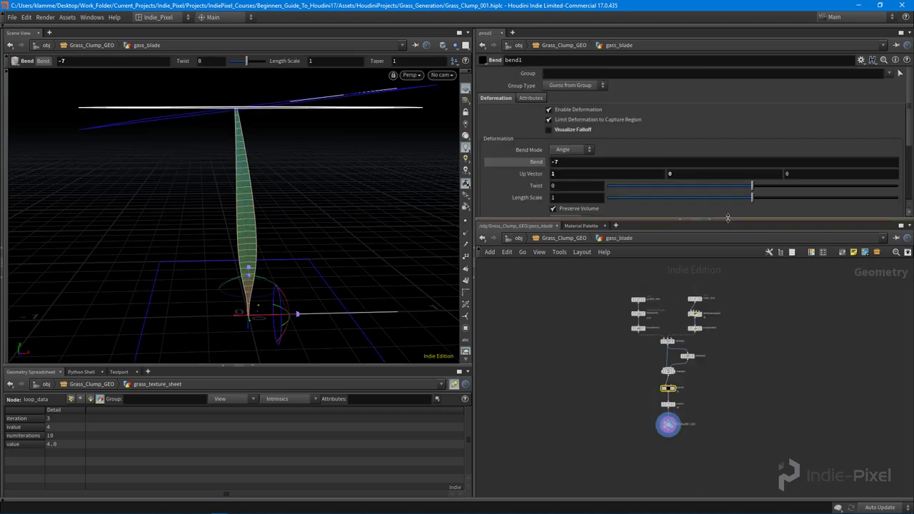
left_click_drag(730, 218, 730, 162)
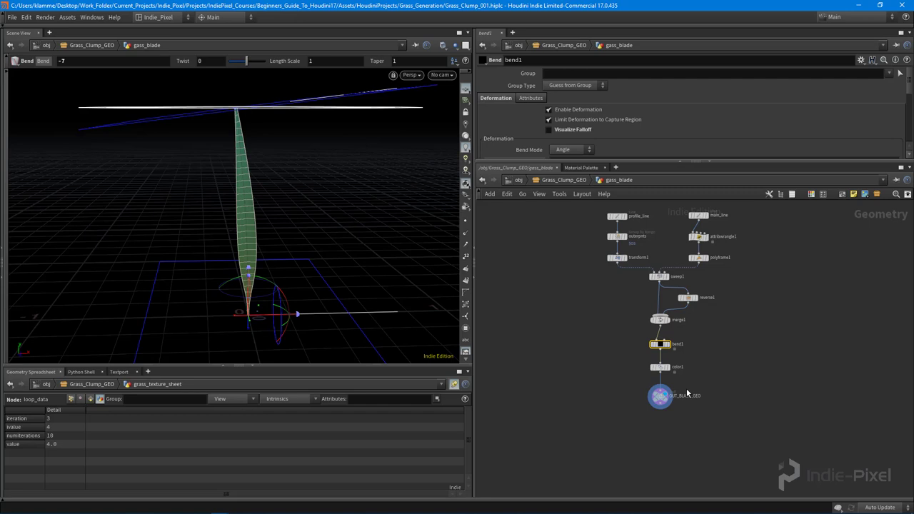
middle_click_drag(713, 361, 713, 387)
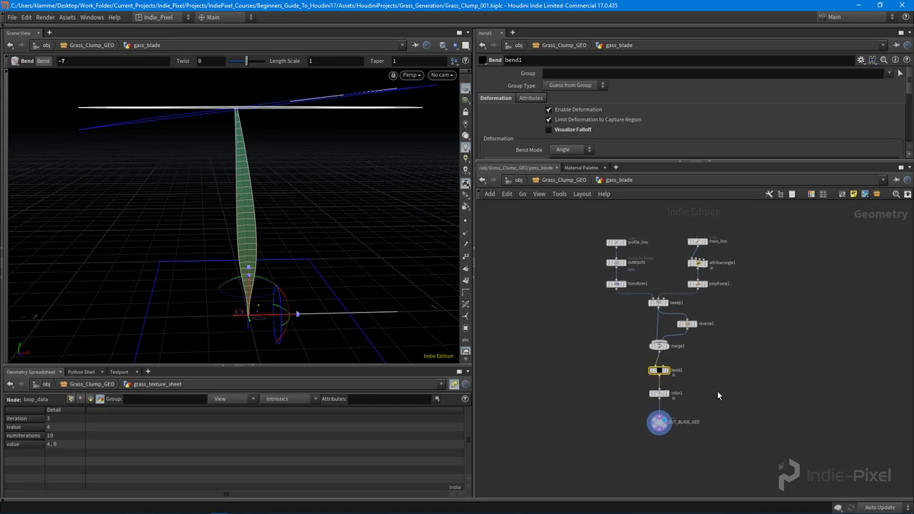
scroll(693, 394, "up", 2)
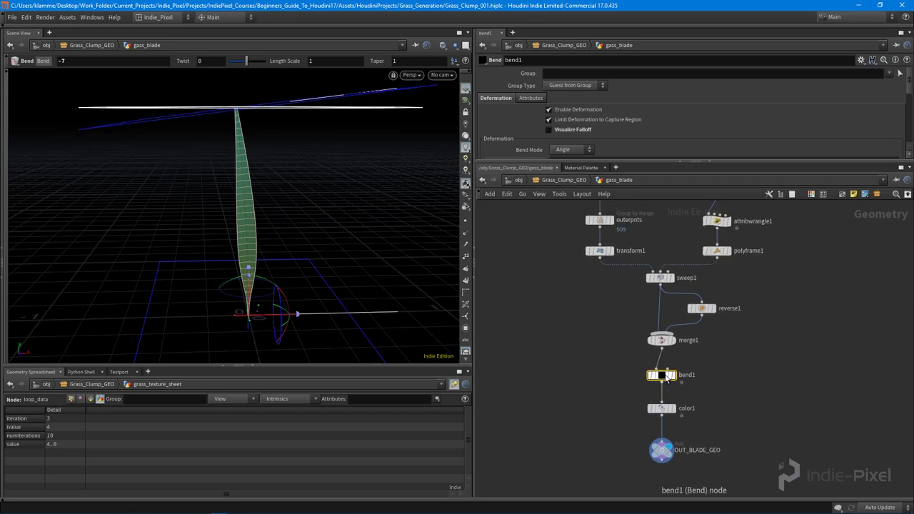
left_click_drag(723, 160, 714, 219)
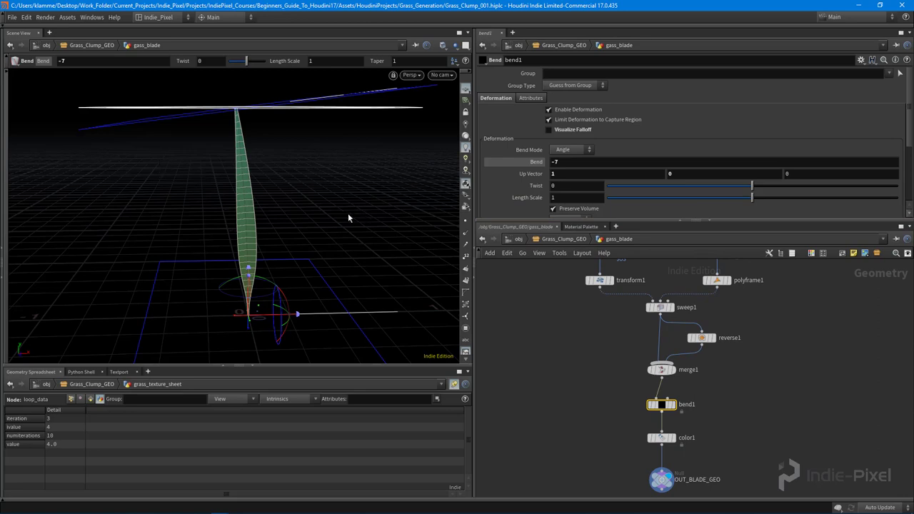
Step: Replace bend1's Bend value with a fit01 expression that wraps rand(ch("../id")), referencing the parent node's id parameter
left_click(611, 163)
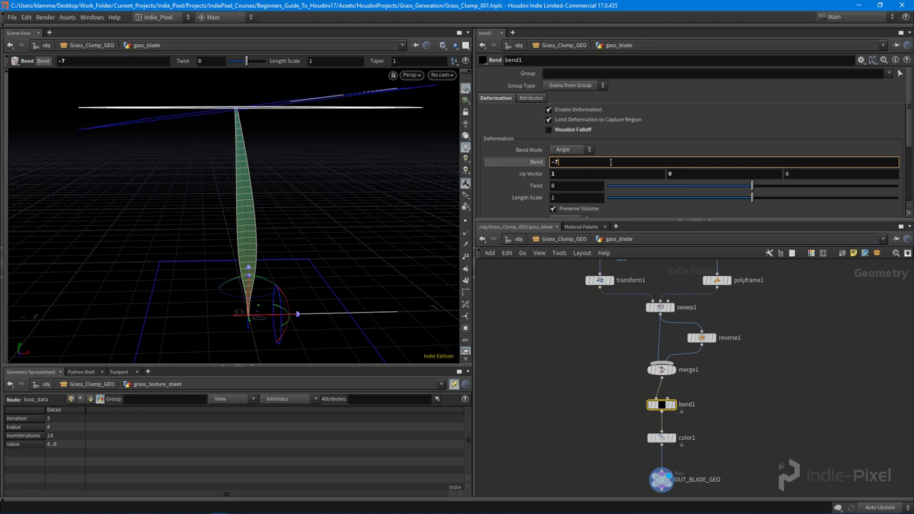
key("BackSpace")
key("BackSpace")
type("fit01()\"")
key("BackSpace")
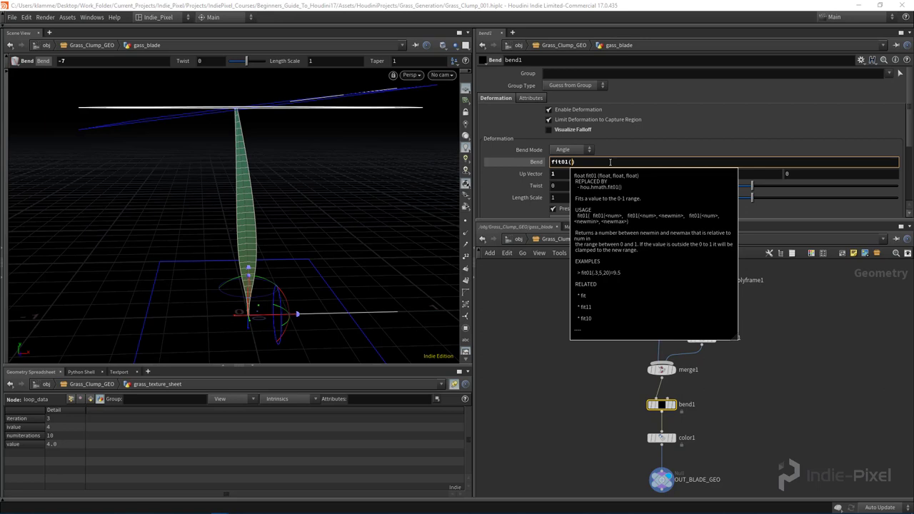
type("rand(")
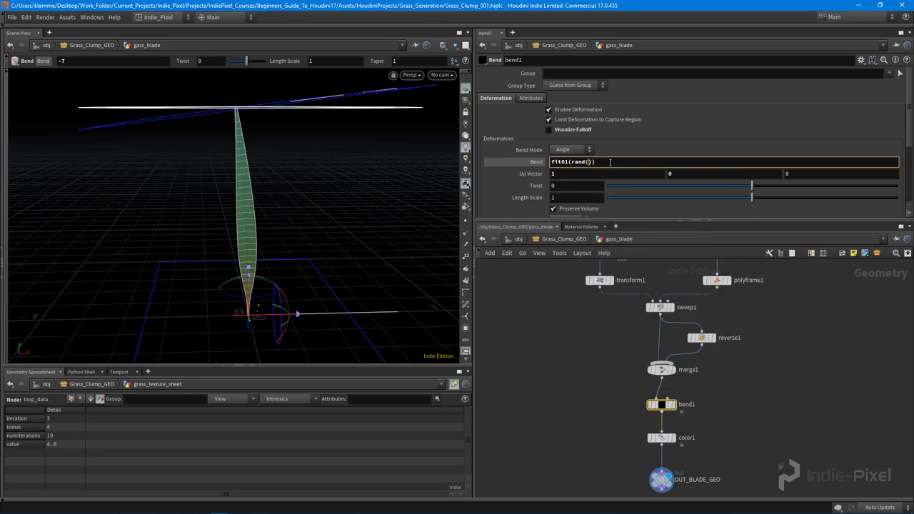
type("ch(\"")
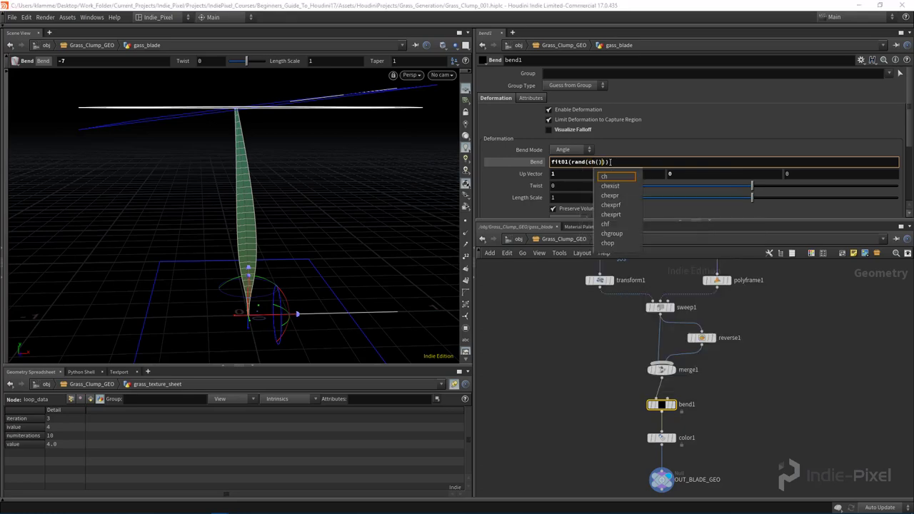
type("../")
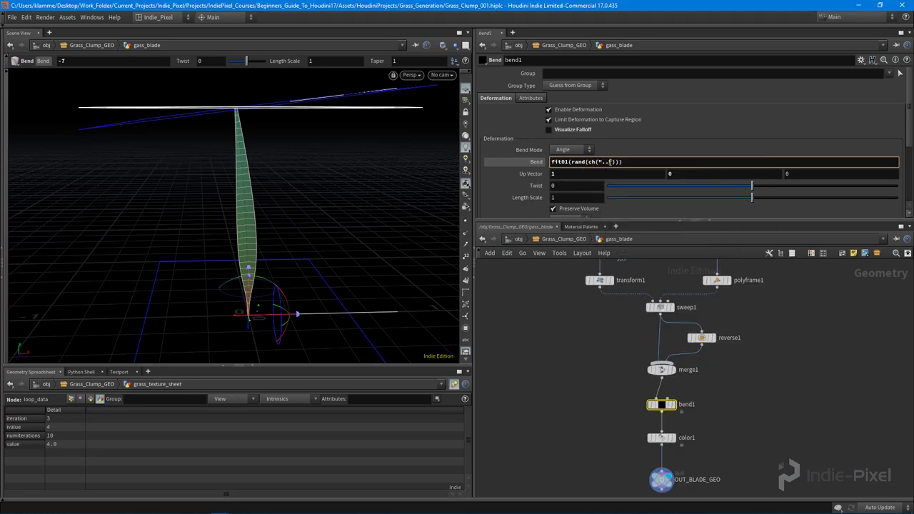
type("id")
key("BackSpace")
key("BackSpace")
key("Down")
key("Down")
key("Down")
key("Down")
key("Down")
key("Down")
key("Down")
key("Down")
key("Down")
key("Down")
key("Down")
key("Down")
key("Down")
key("Down")
key("Down")
key("Down")
key("Down")
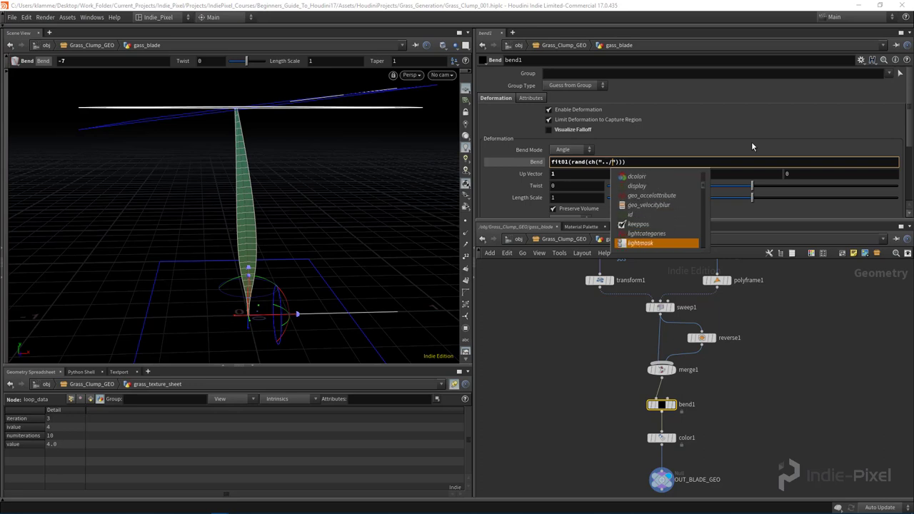
key("Up")
key("Up")
key("Return")
key("Right")
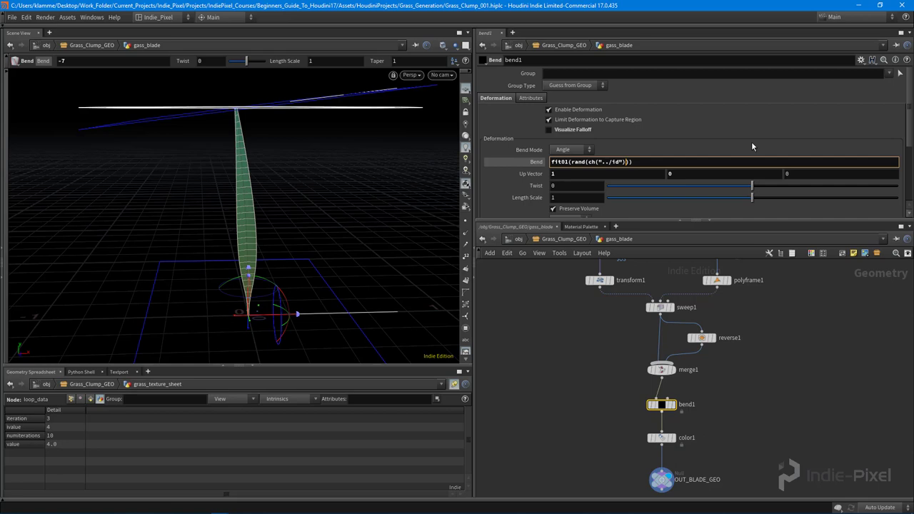
Step: Complete the Bend expression with a range of -10 to 10: fit01(rand(ch("../id")), -10, 10)
key("Right")
type(", -")
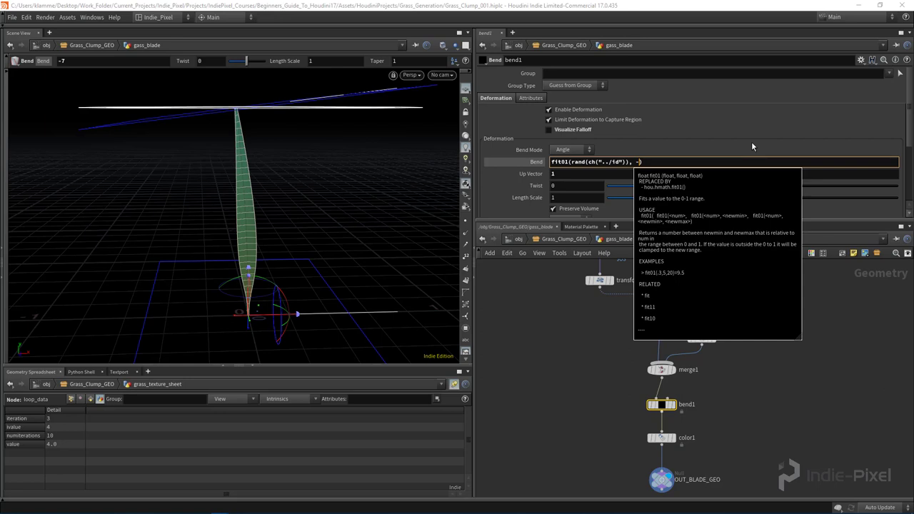
type("10, 10")
key("Return")
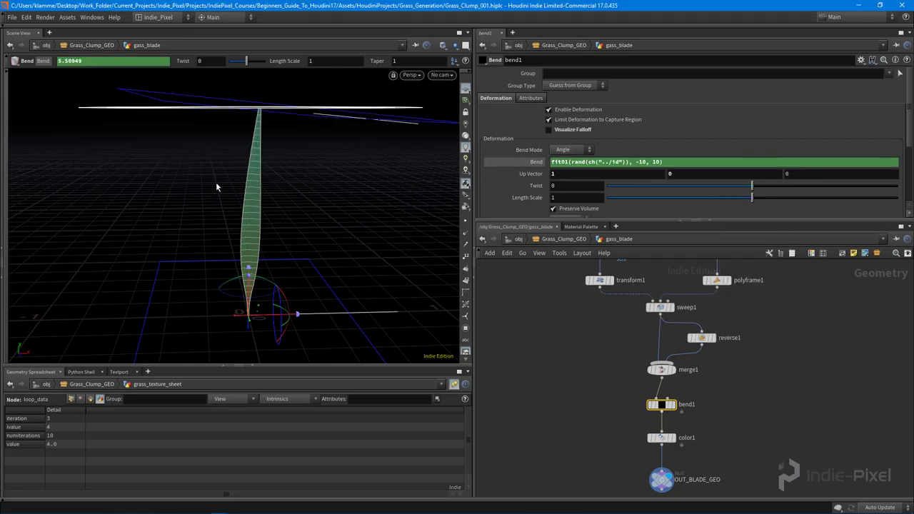
key("Escape")
Step: In grass_texture_sheet, scrub foreach_end1's Single Pass down to 0, disable Single Pass, and inspect the merged blades
key("u")
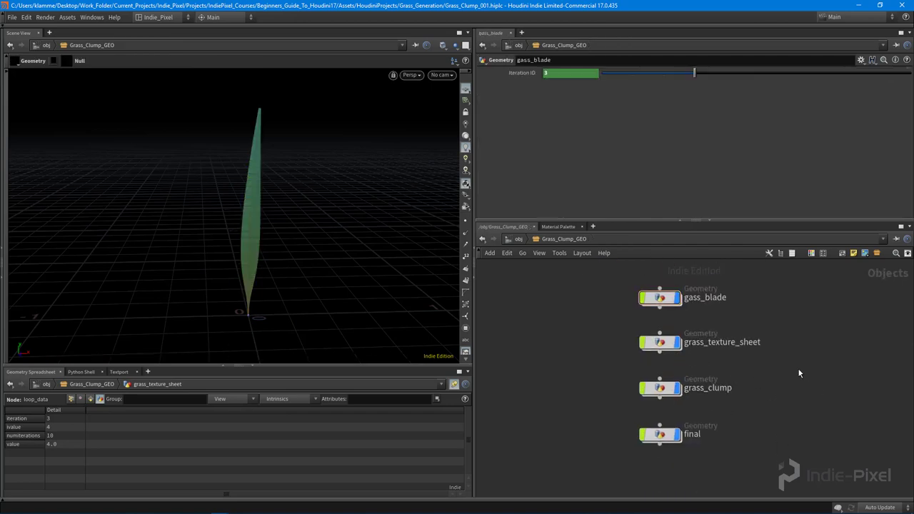
double_click(660, 342)
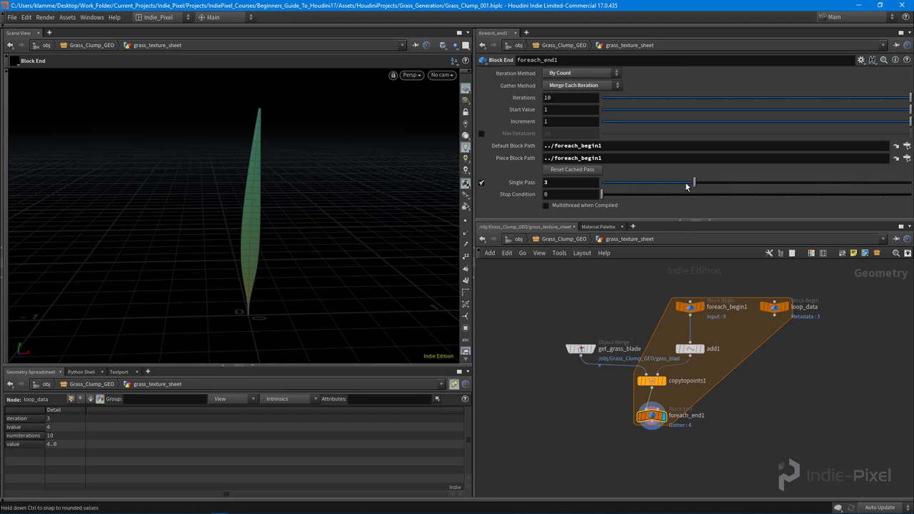
left_click_drag(686, 183, 611, 183)
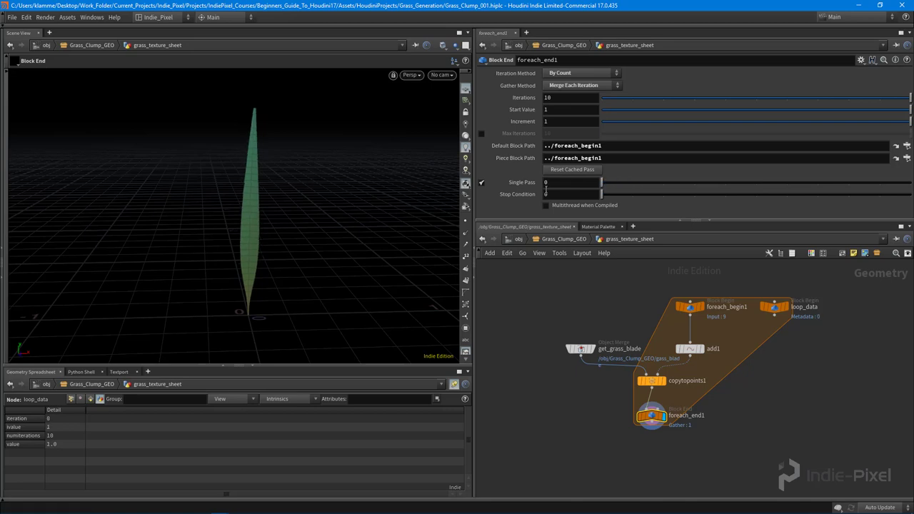
left_click(482, 184)
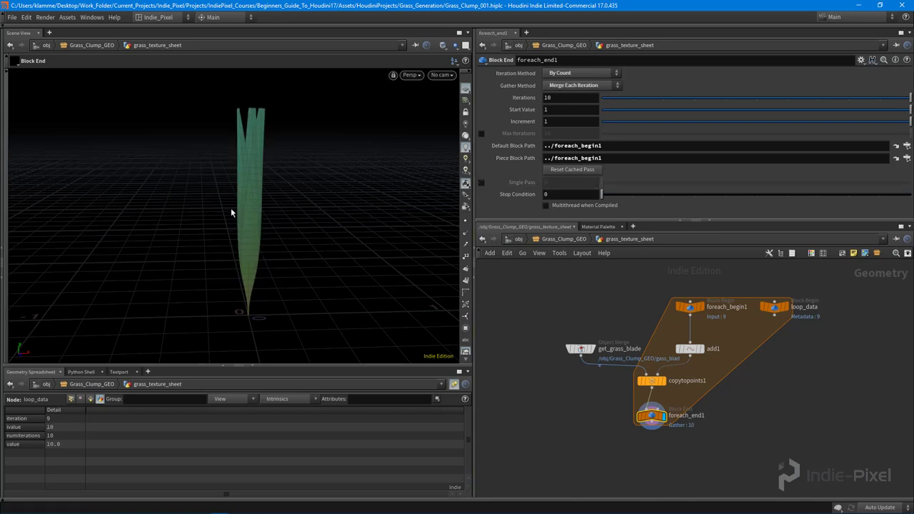
left_click_drag(238, 208, 213, 291, "alt")
Step: Add a new float parameter below Iteration ID in gass_blade's Edit Parameter Interface dialog
key("u")
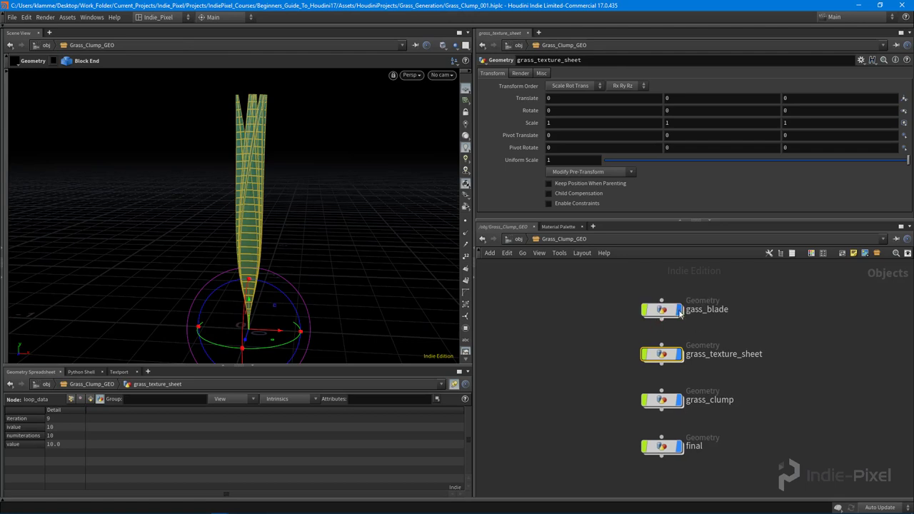
left_click(661, 309)
left_click(861, 61)
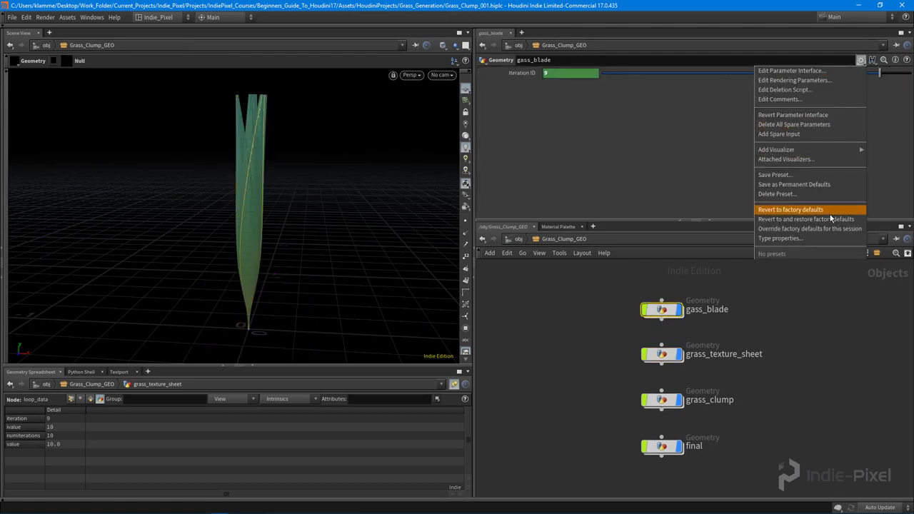
left_click(810, 72)
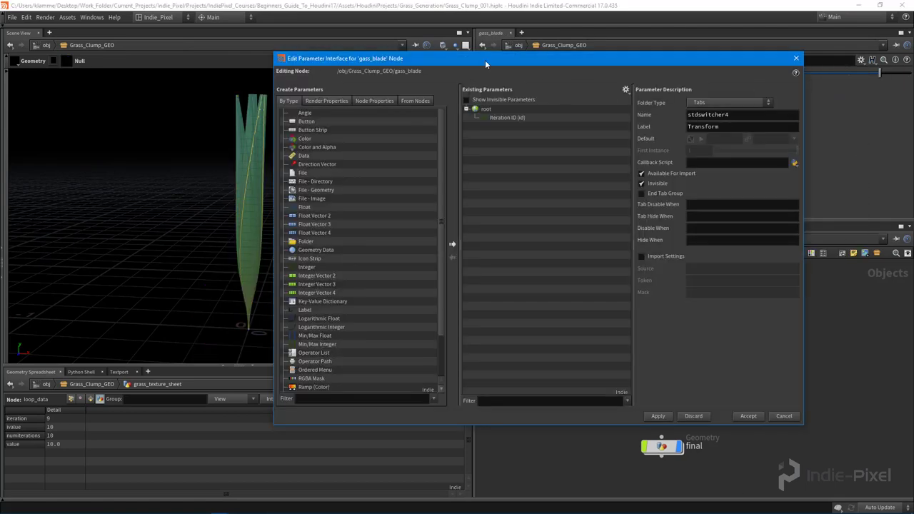
left_click_drag(485, 60, 373, 71)
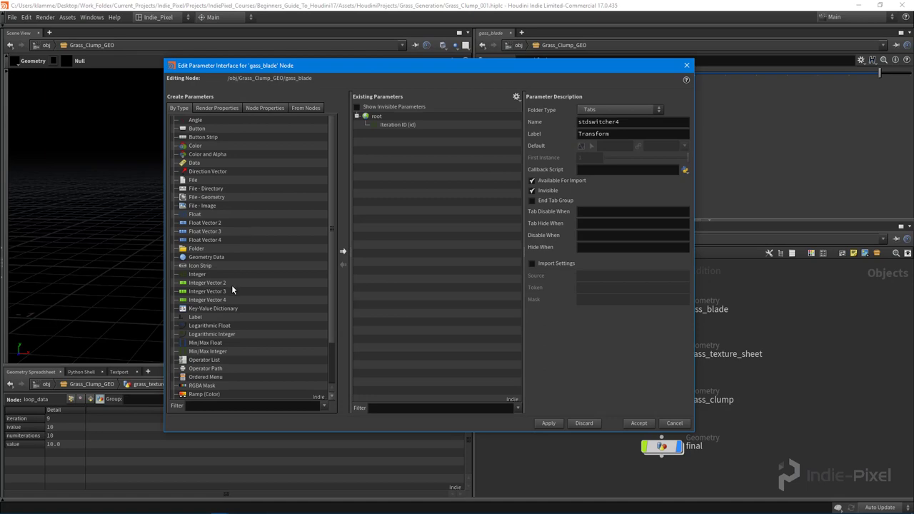
left_click_drag(194, 215, 414, 135)
Step: Name the new float parameter bendrange and label it Bend Range
double_click(622, 124)
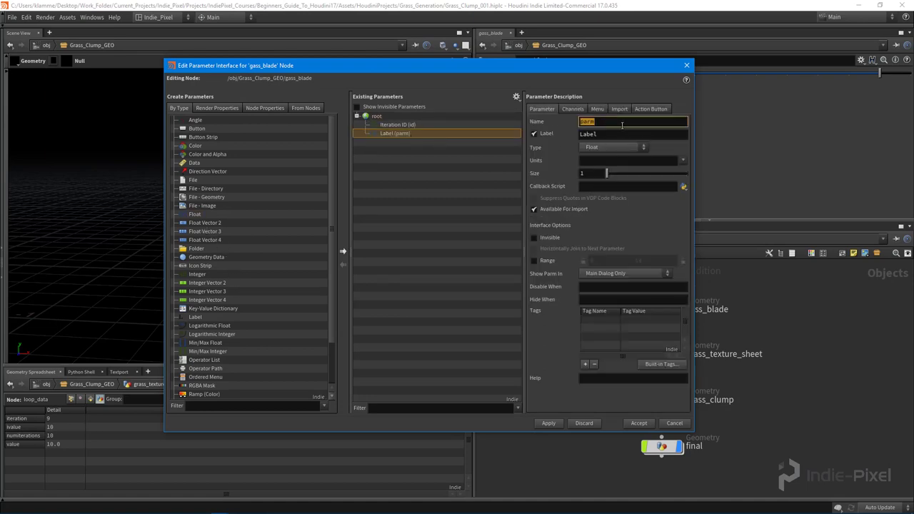
type("bendrange")
key("Tab")
type("Be")
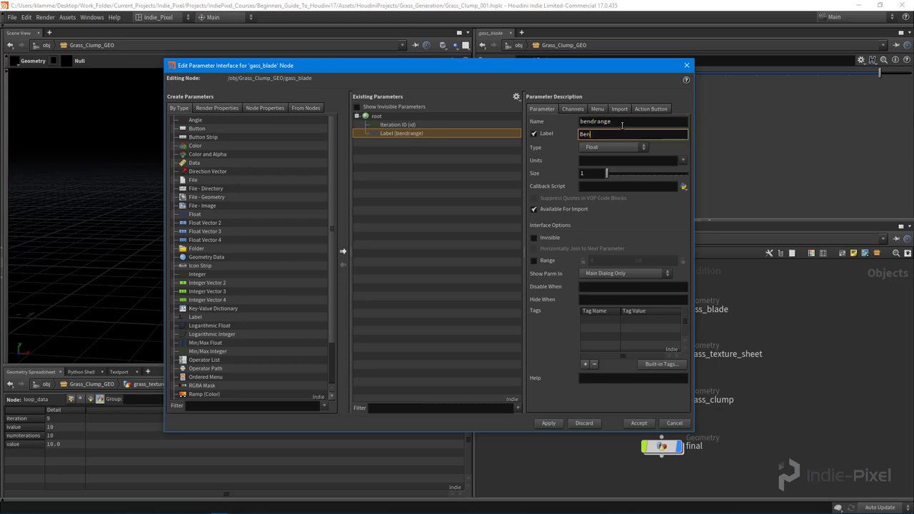
key("Return")
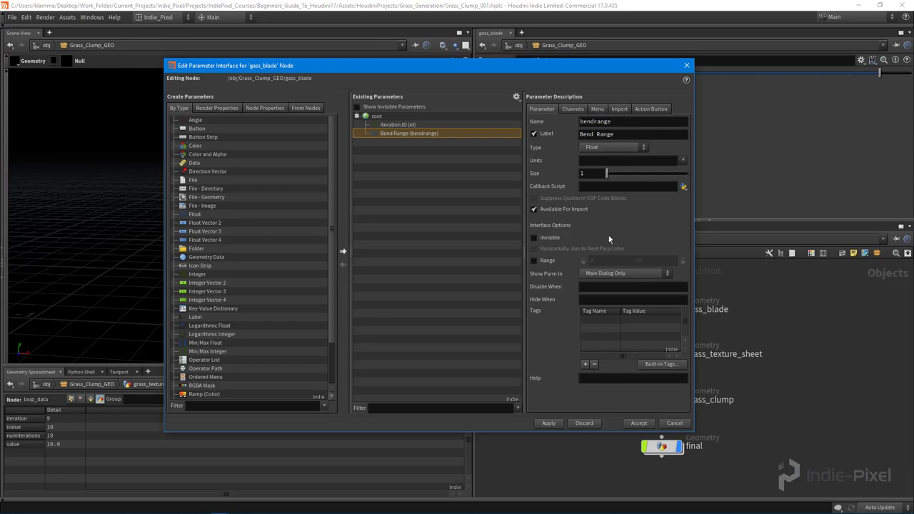
Step: Enable the Bend Range parameter's range, set it from -20 to 20, and lock both limits
left_click(534, 261)
left_click(654, 260)
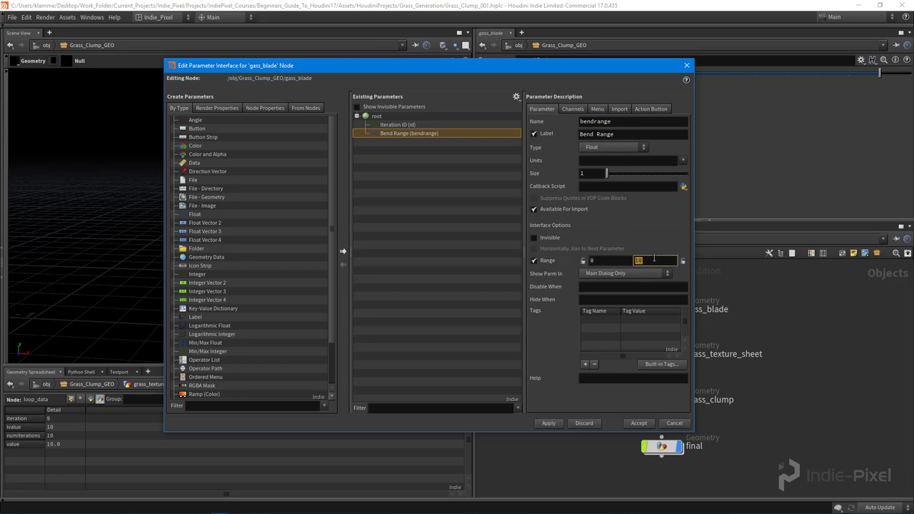
left_click(614, 261)
type("-20")
key("Tab")
type("20")
key("Return")
left_click(682, 261)
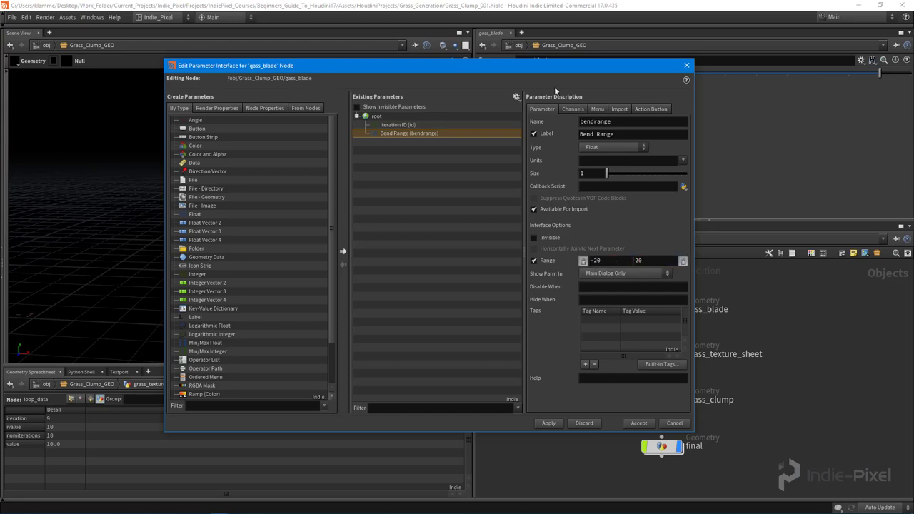
Step: Set the Bend Range parameter's default to 10, then apply and accept the parameter interface changes
left_click(572, 109)
left_click(599, 155)
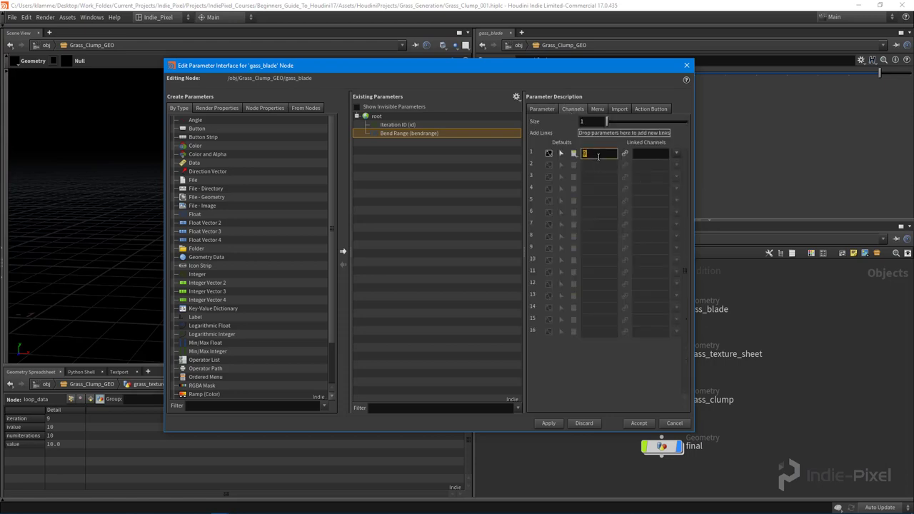
type("10")
left_click(542, 108)
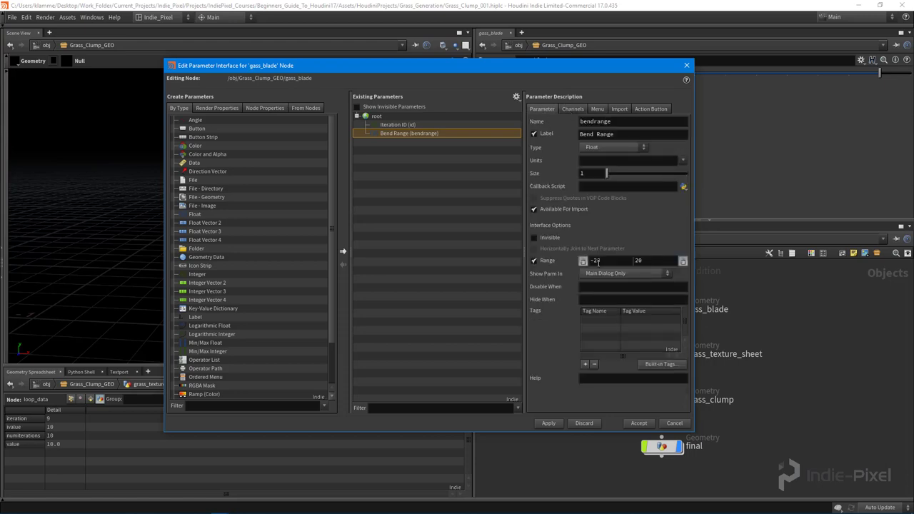
left_click(606, 260)
key("Return")
left_click(548, 423)
left_click(638, 422)
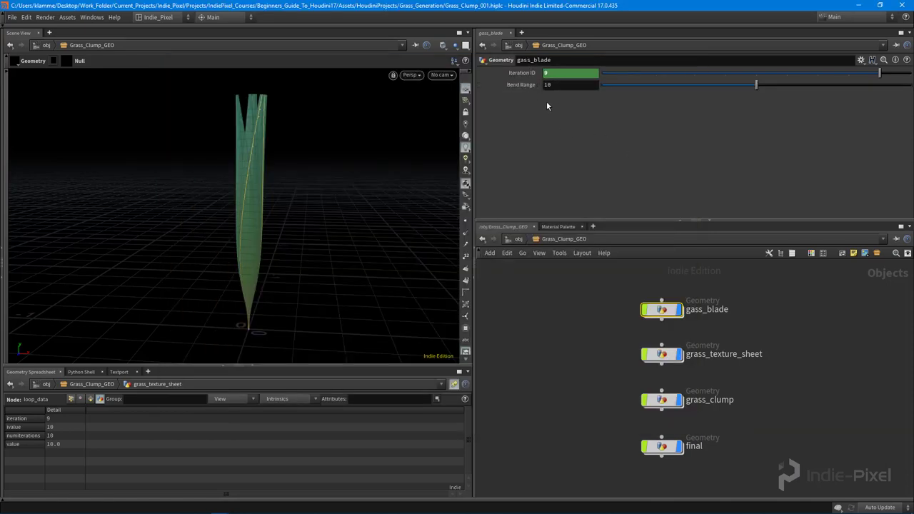
Step: Inside gass_blade, replace the lower limit of bend1's Bend expression with -ch("../bendrange")
double_click(661, 310)
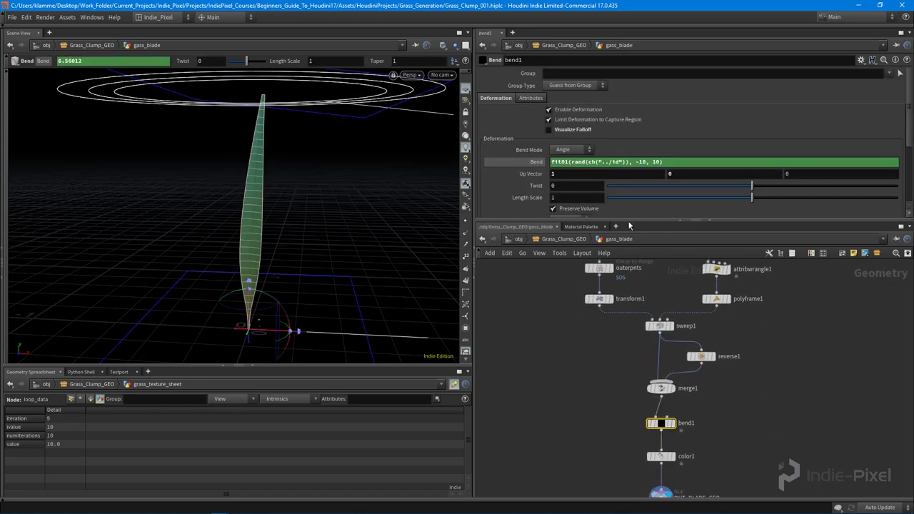
left_click(674, 162)
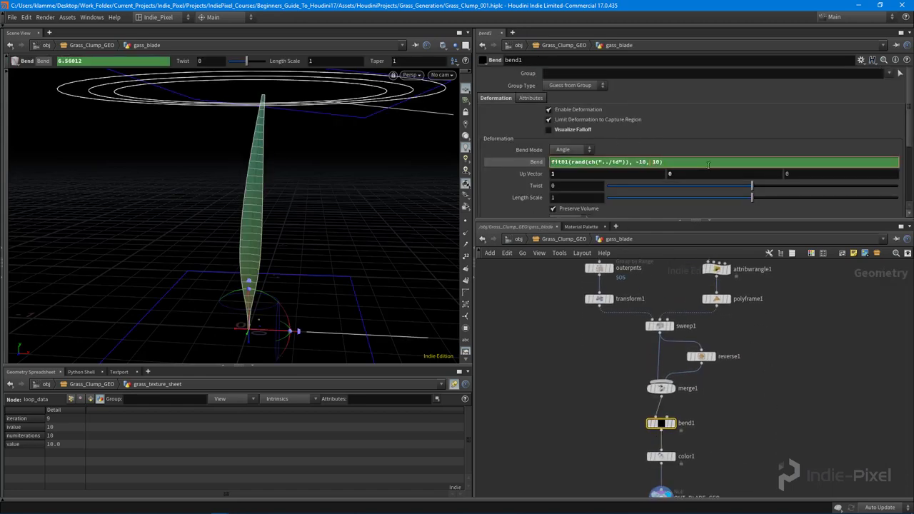
key("BackSpace")
key("BackSpace")
type("()")
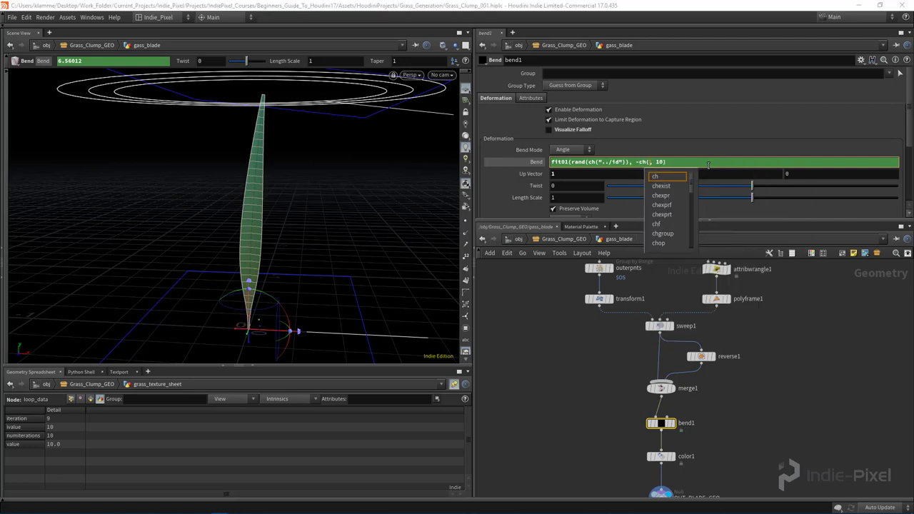
type("\"\"")
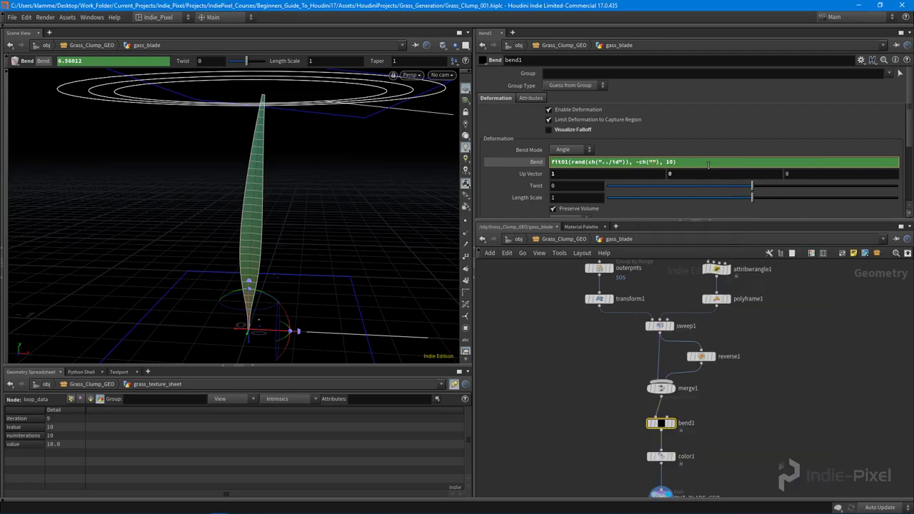
type("../")
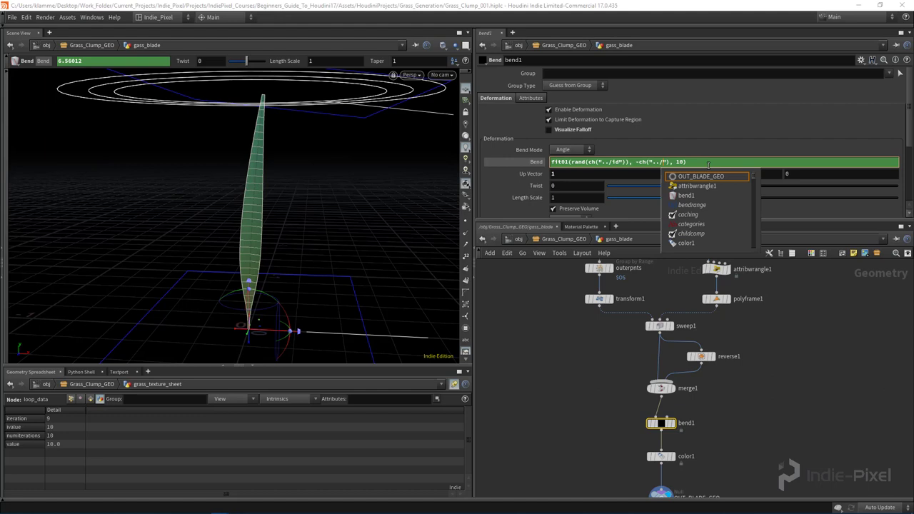
type("bendrange")
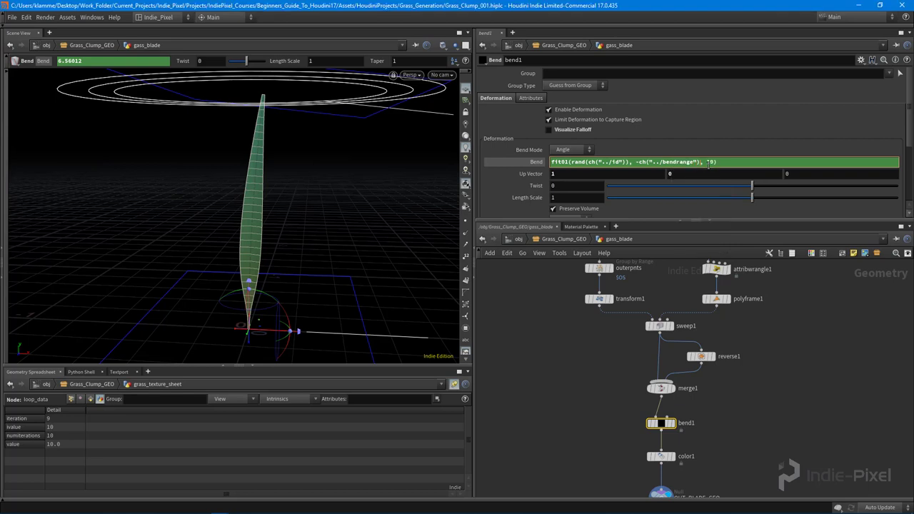
Step: Replace the upper limit of bend1's Bend expression with ch("../bendrange")
key("shift+Left")
key("shift+Left")
key("shift+Left")
key("shift+Left")
key("shift+Left")
key("shift+Left")
key("shift+Left")
key("shift+Left")
key("shift+Left")
key("shift+Left")
key("shift+Left")
key("shift+Left")
key("shift+Left")
key("shift+Left")
key("shift+Left")
left_click(708, 164)
type("ch(\"../bendrange\")")
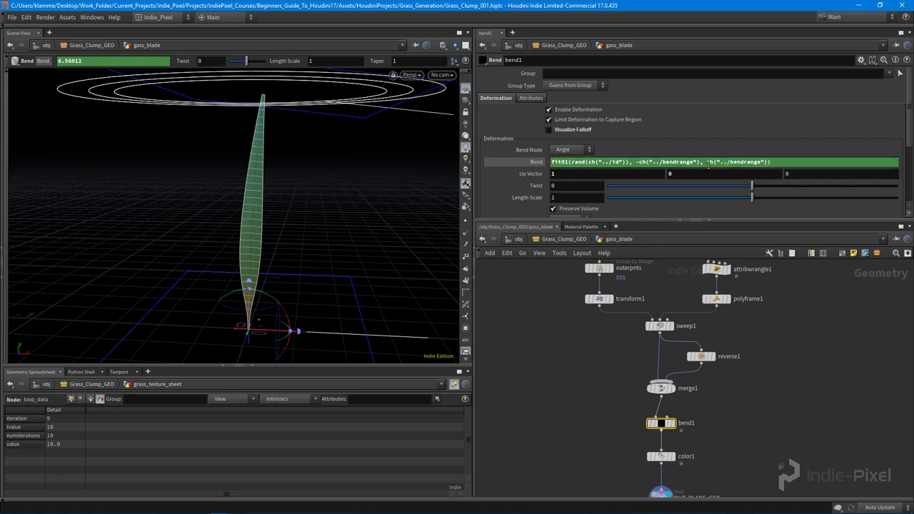
Step: Return to the object level and raise gass_blade's Bend Range to 20
key("u")
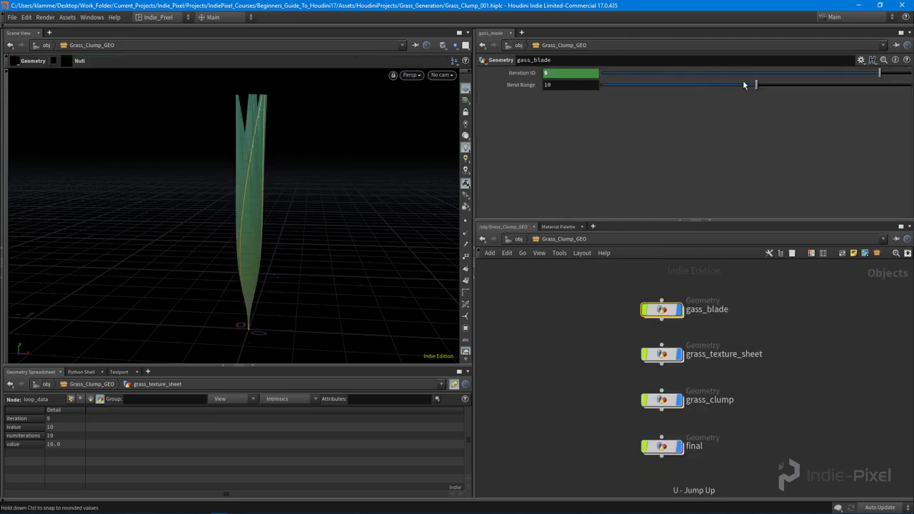
left_click_drag(757, 86, 907, 85)
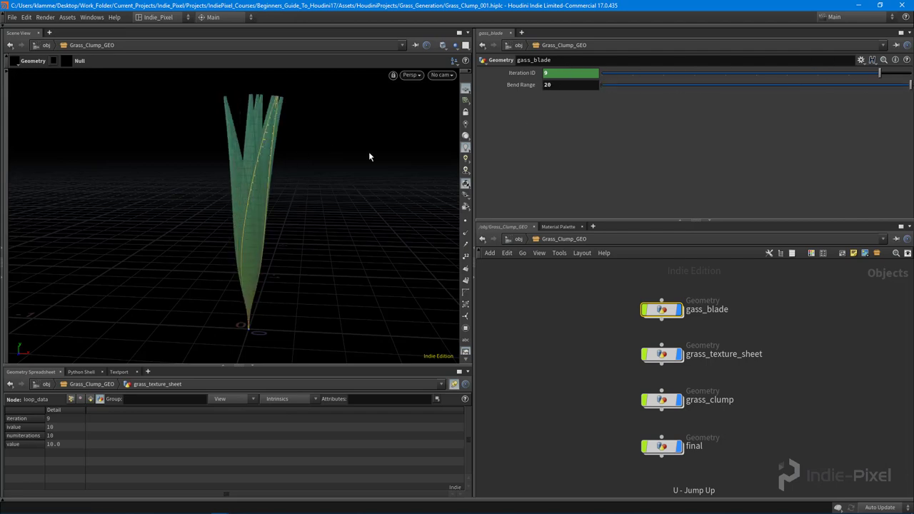
left_click_drag(309, 178, 245, 191, "alt")
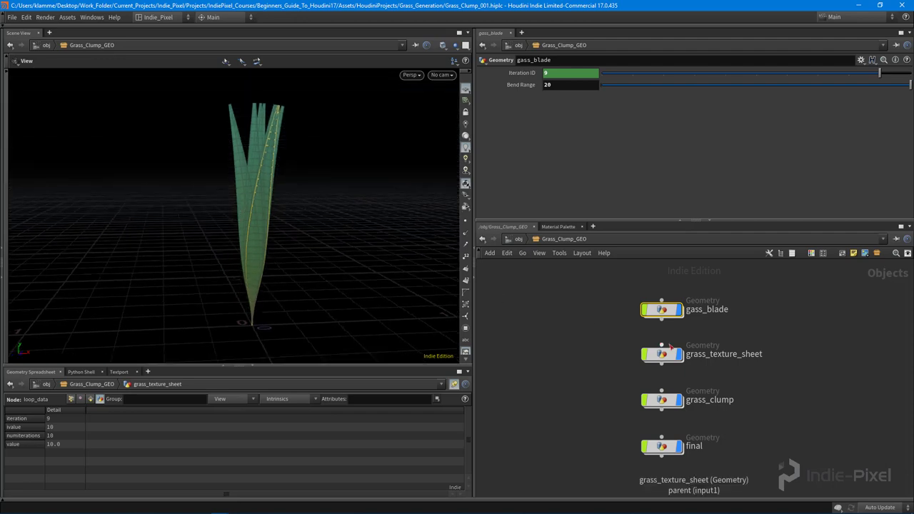
Step: Enlarge the network area, go inside grass_texture_sheet, and inspect the merged blades from several angles
middle_click_drag(770, 388, 769, 380)
left_click_drag(728, 221, 728, 157)
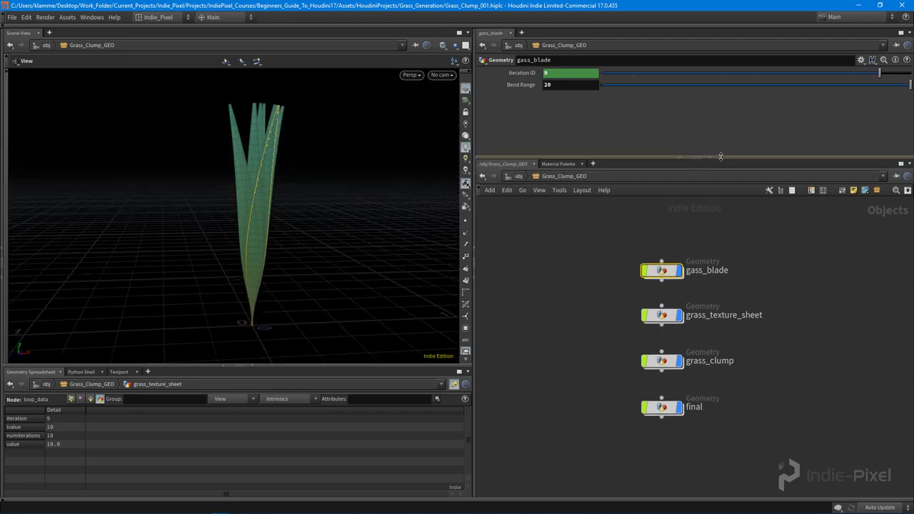
double_click(663, 283)
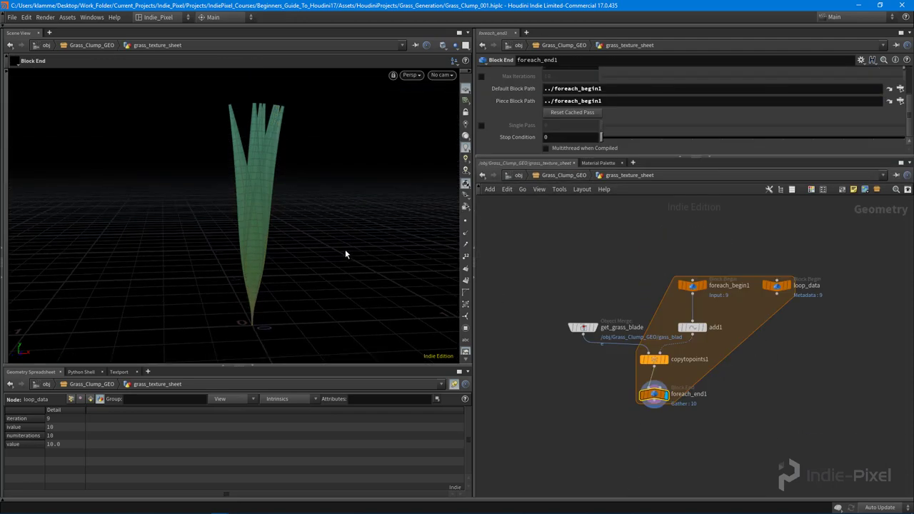
key("Escape")
left_click_drag(330, 245, 136, 246)
left_click_drag(239, 263, 218, 275)
Step: Add a Grid node above the for-each loop in grass_texture_sheet and display it
middle_click_drag(793, 382, 785, 400)
middle_click_drag(645, 317, 644, 351)
key("Tab")
type("grid")
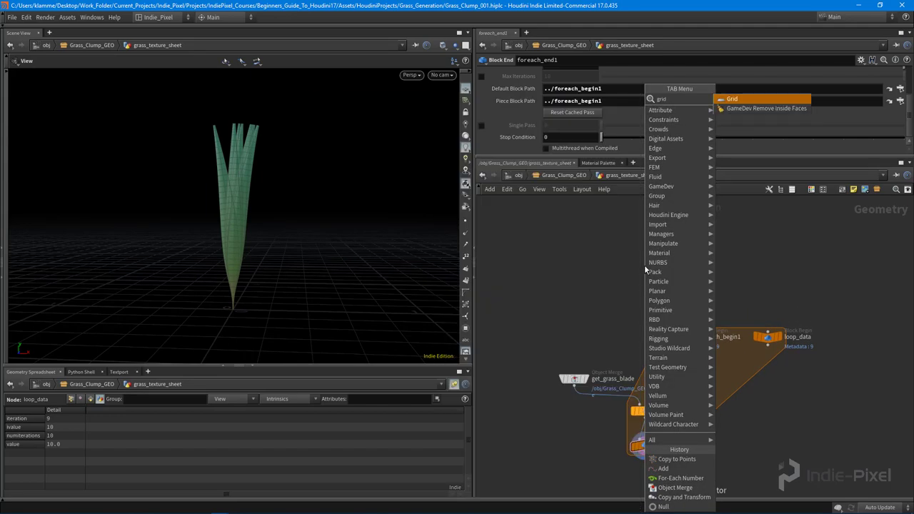
key("Return")
left_click(677, 259)
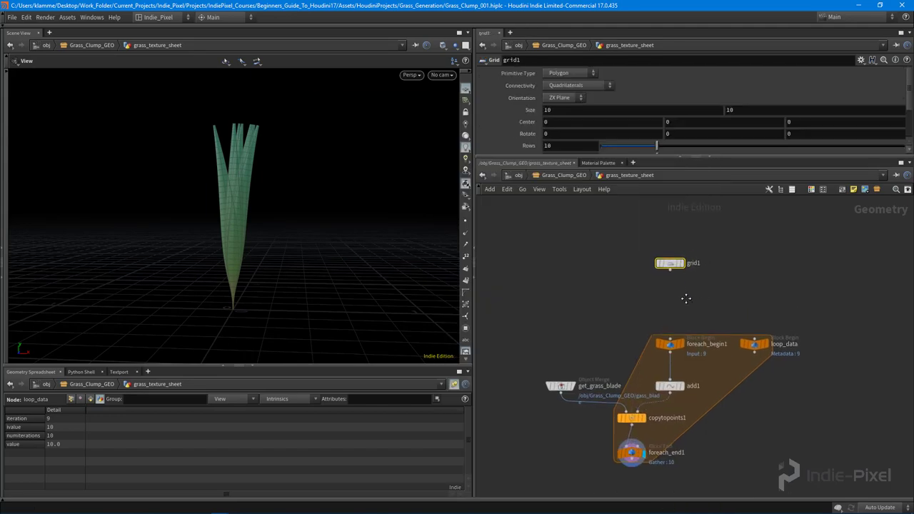
left_click(678, 266)
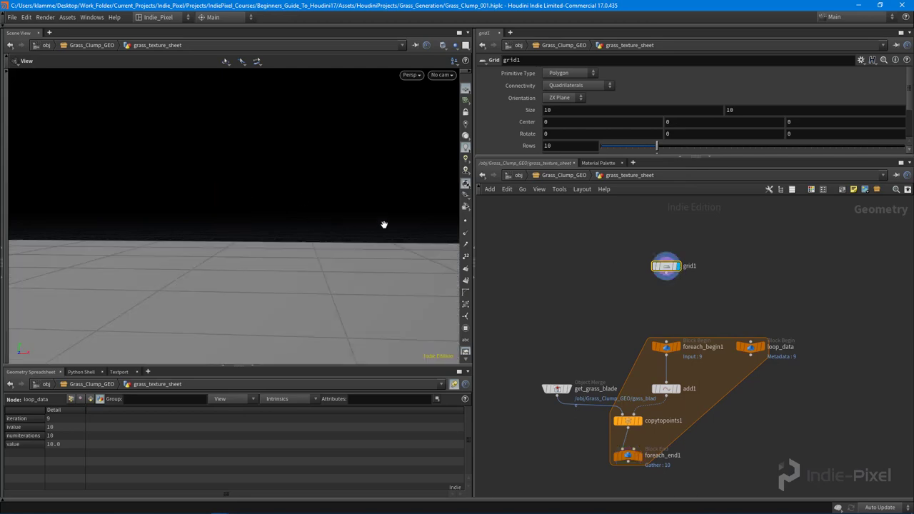
Step: Set the orientation of grid1 to XY Plane so it stands upright
right_click_drag(384, 225, 231, 224)
left_click_drag(231, 224, 279, 233)
right_click_drag(279, 233, 275, 224)
middle_click_drag(275, 225, 226, 206)
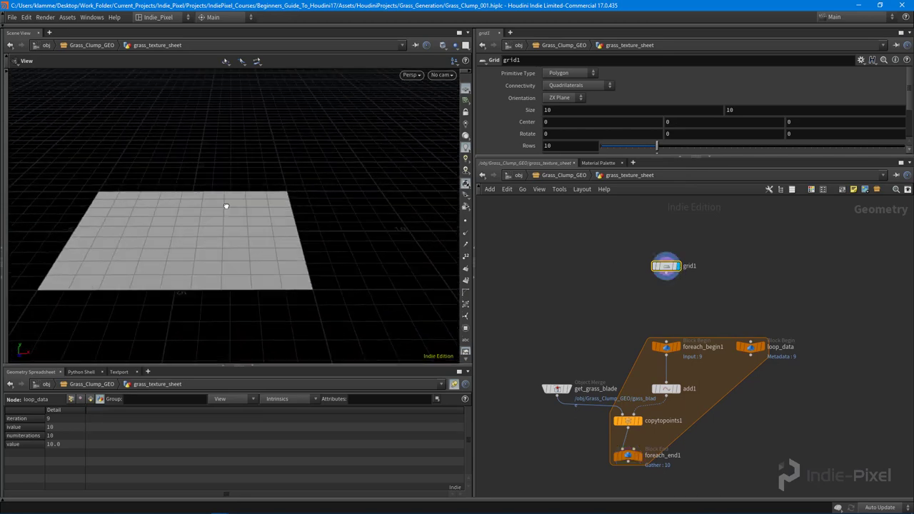
left_click_drag(225, 206, 275, 185)
left_click(574, 98)
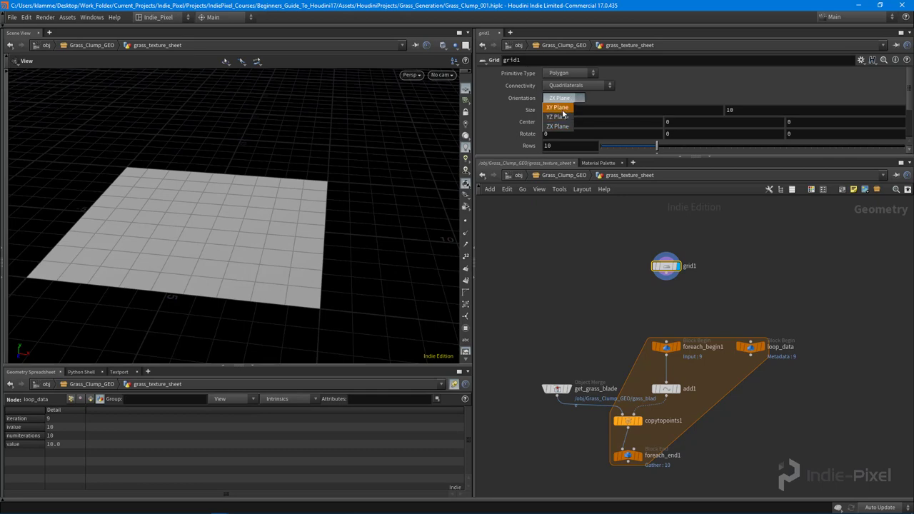
left_click(560, 108)
left_click_drag(296, 210, 416, 181)
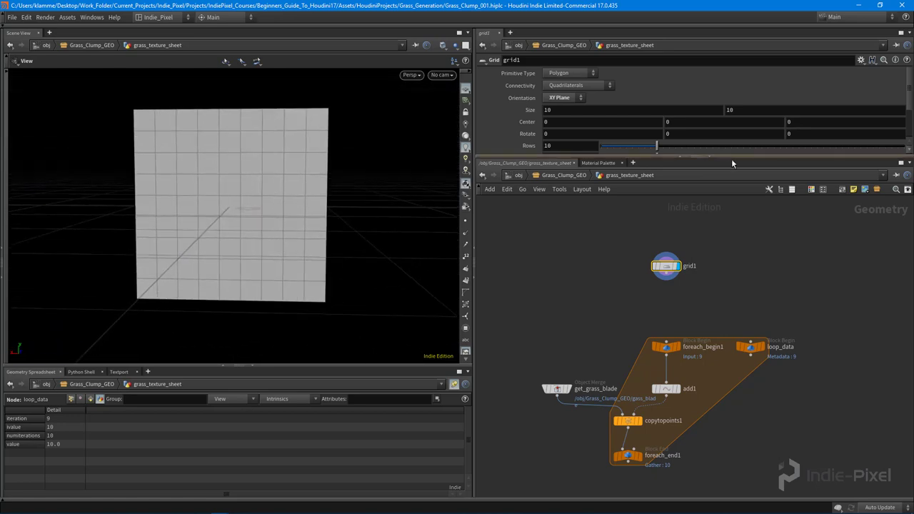
Step: Set grid1 to 2 rows and 4 columns, dividing it into three vertical faces
left_click_drag(732, 158, 732, 215)
left_click_drag(307, 183, 273, 216)
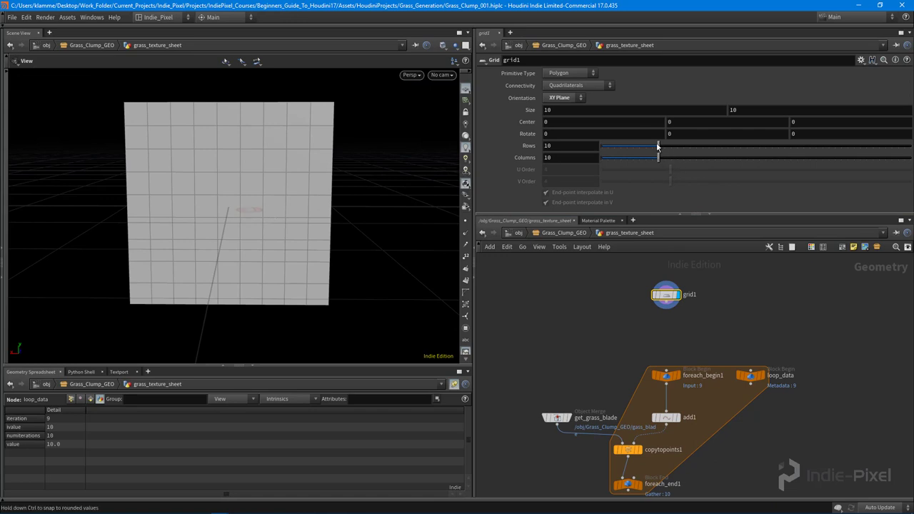
left_click_drag(658, 146, 608, 149)
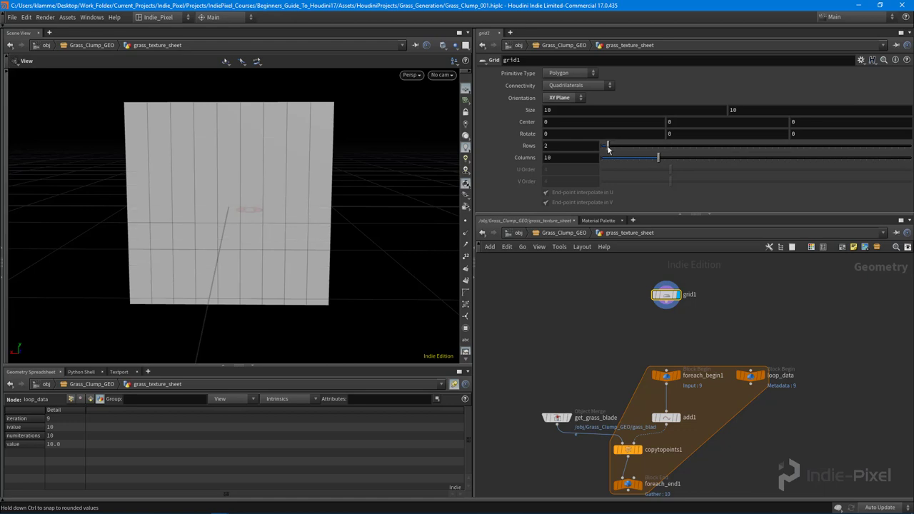
left_click_drag(167, 210, 88, 217, "alt")
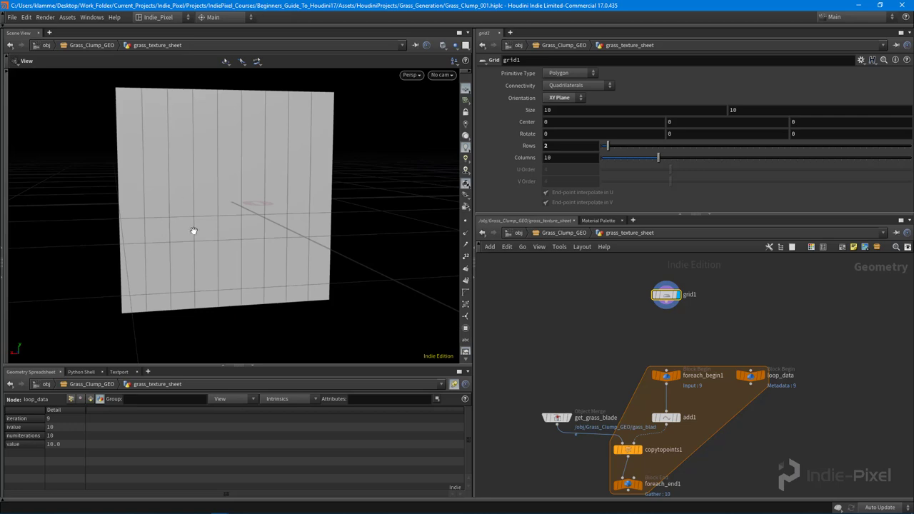
left_click_drag(301, 234, 298, 208, "alt")
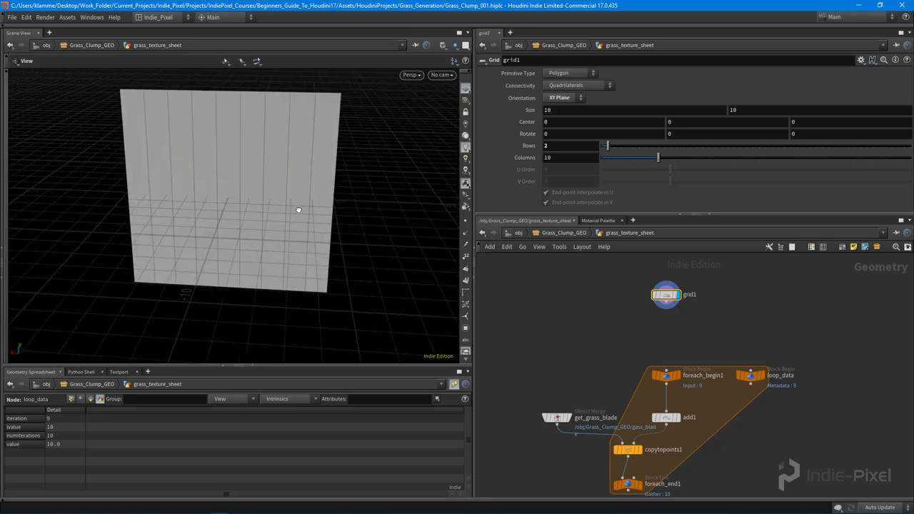
left_click_drag(657, 157, 620, 160)
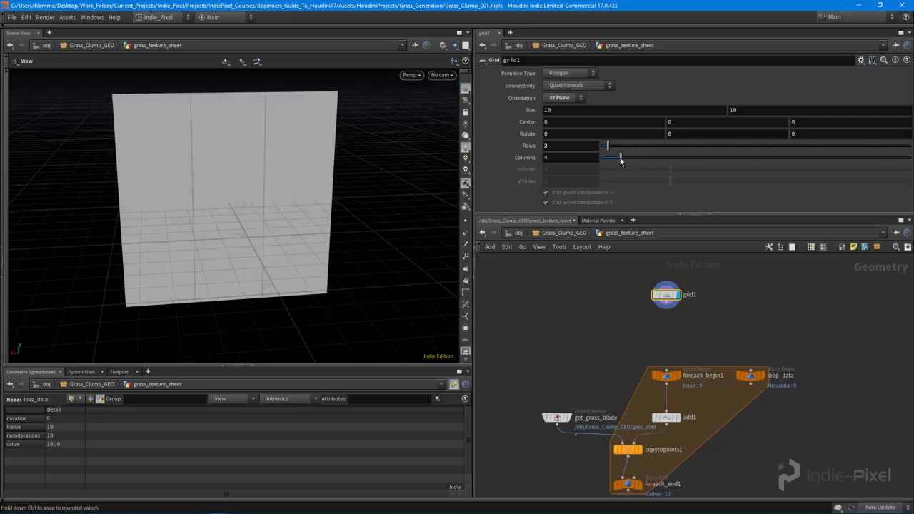
left_click_drag(281, 197, 192, 136, "alt")
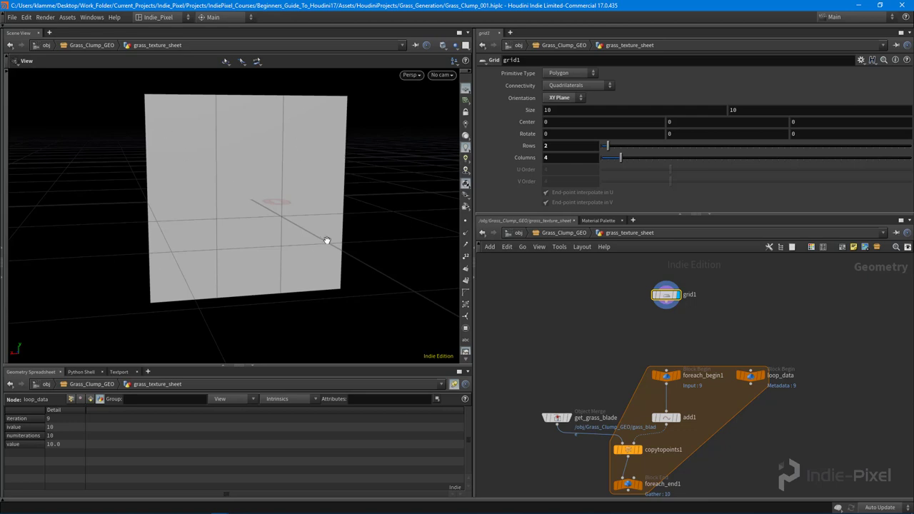
Step: Hide the viewport's reference grid and inspect the three-faced plane
left_click_drag(326, 238, 255, 252, "alt")
left_click(465, 89)
right_click_drag(292, 210, 263, 219, "alt")
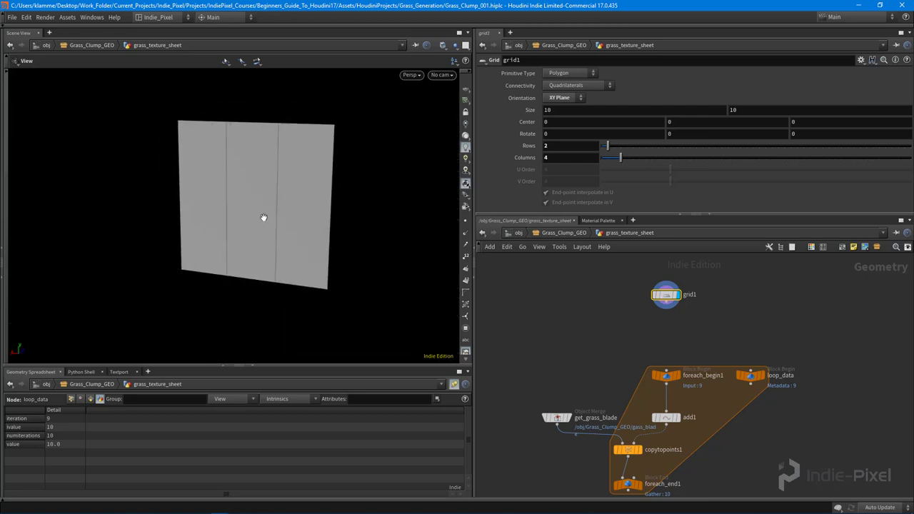
left_click_drag(263, 218, 307, 208, "alt")
middle_click_drag(307, 208, 274, 198, "alt")
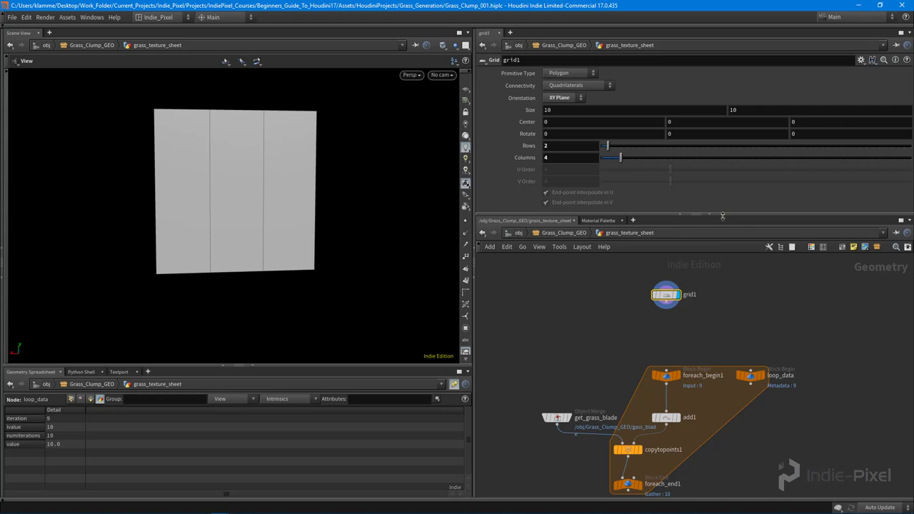
Step: Try switching the foreach_end1 iteration method to By Pieces or Points and review the settings of the loop's begin and end blocks
left_click_drag(726, 215, 728, 163)
scroll(734, 288, "down", 2)
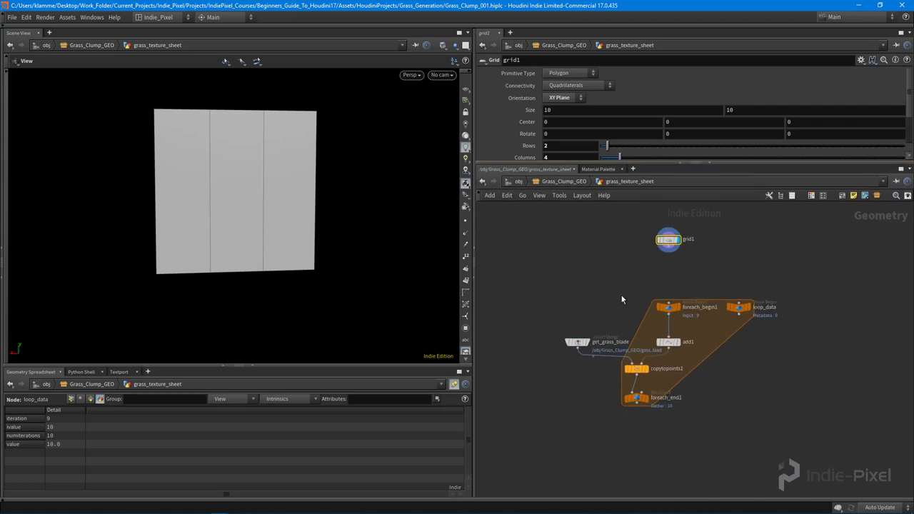
mouse_move(584, 346)
left_mouse_down()
mouse_move(560, 333)
mouse_move(535, 337)
mouse_move(568, 343)
left_mouse_up()
scroll(721, 291, "up", 2)
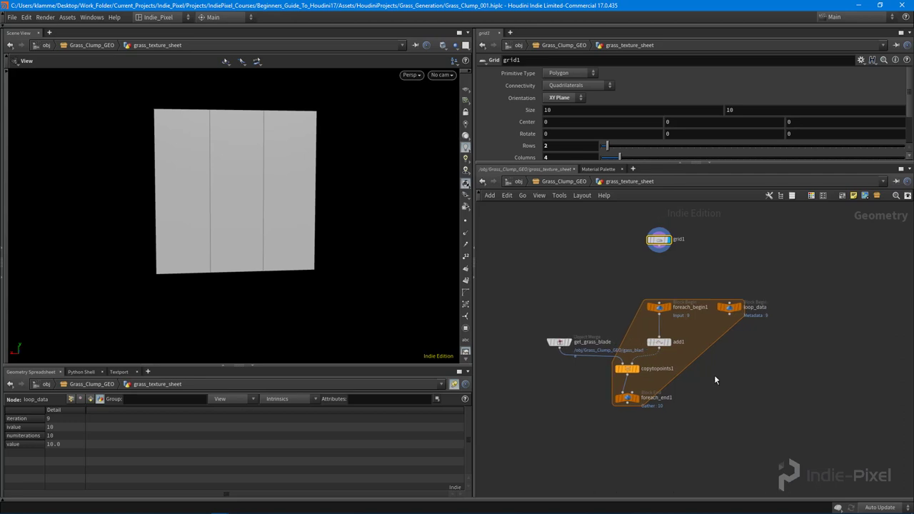
left_click(619, 422)
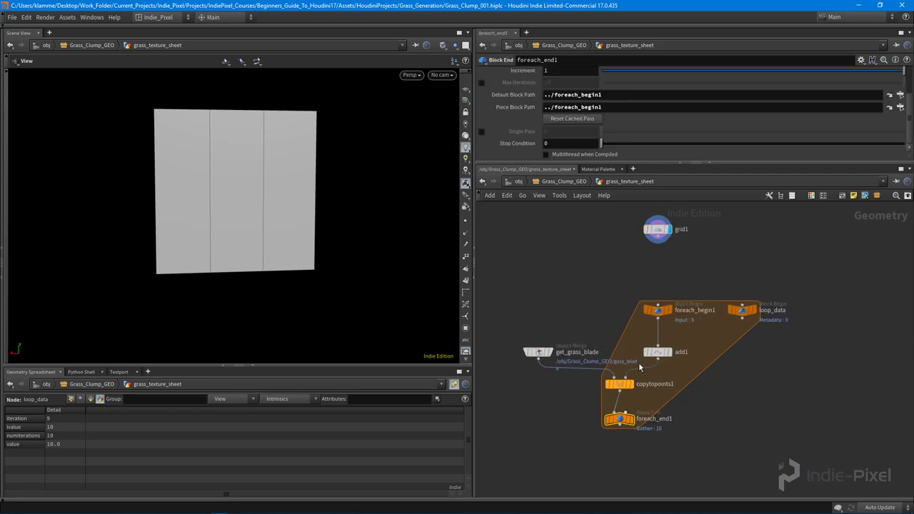
left_click_drag(724, 162, 724, 246)
left_click(582, 75)
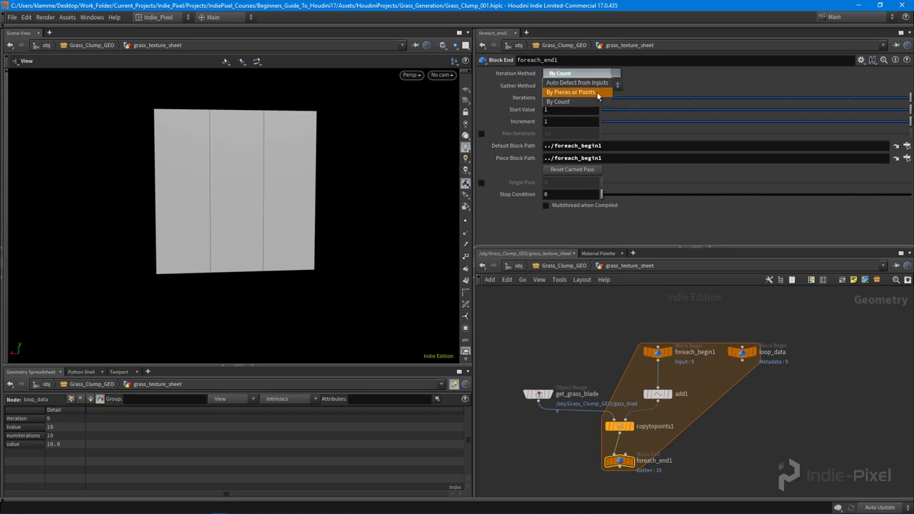
left_click(599, 93)
left_click(563, 108)
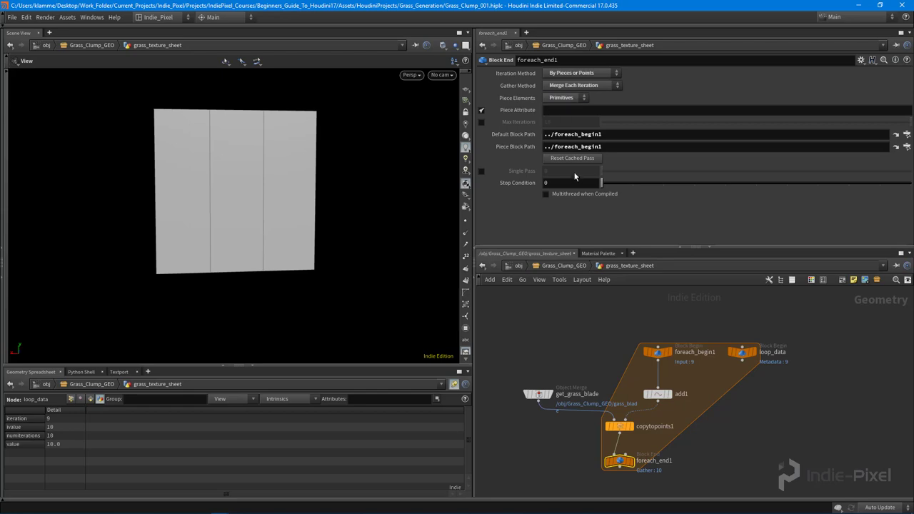
left_click(658, 355)
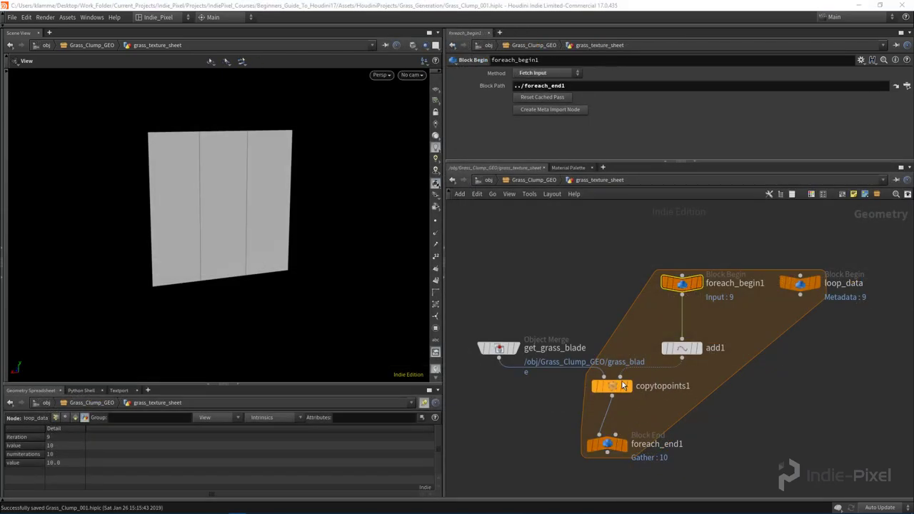
left_click(607, 444)
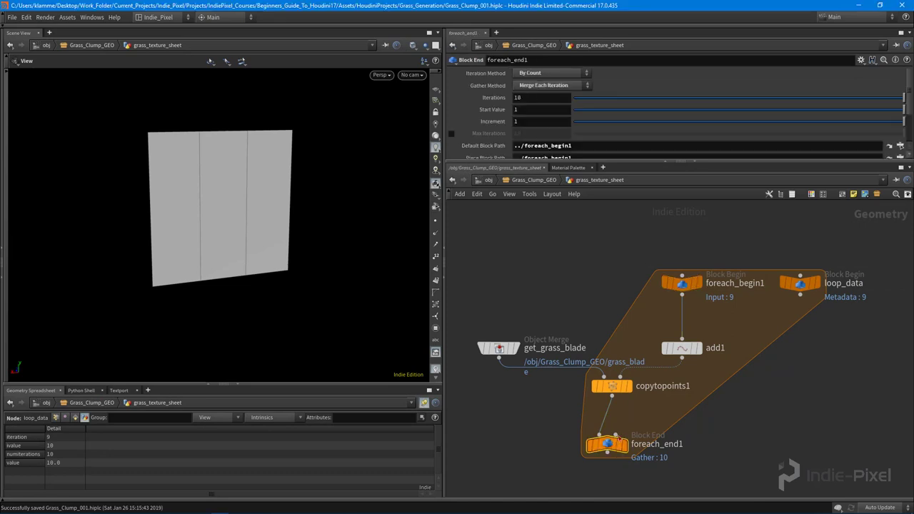
left_click(686, 285)
key("h")
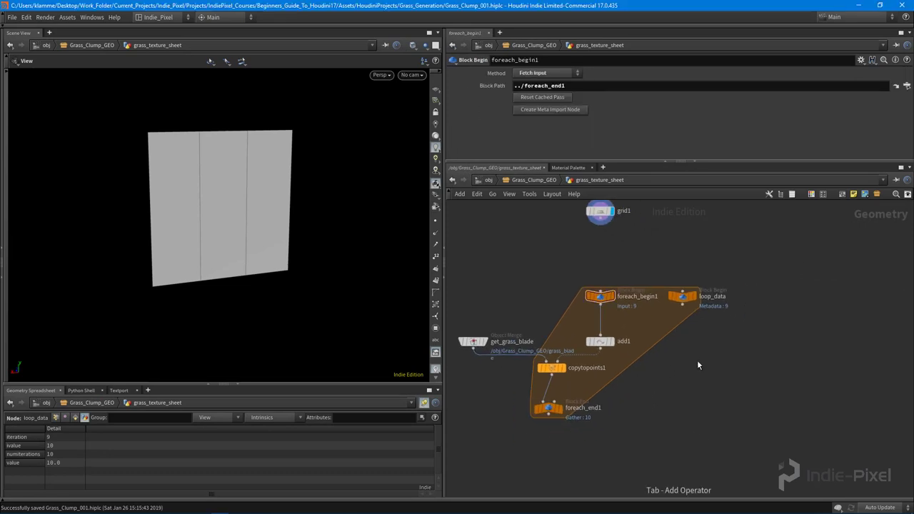
Step: Add a For-Each Primitive loop beside the existing loop and space its end block below its begin block
key("Tab")
type("for")
key("Down")
key("Down")
key("Down")
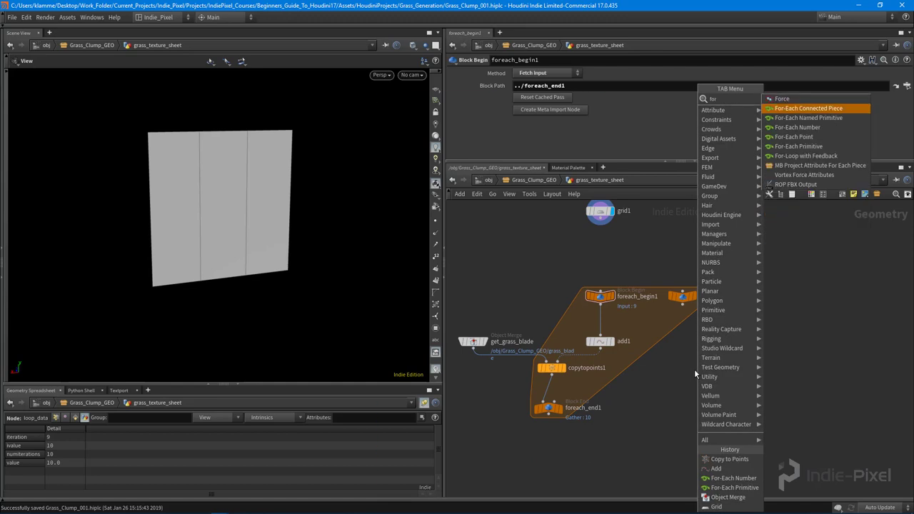
key("Down")
key("Down")
key("Return")
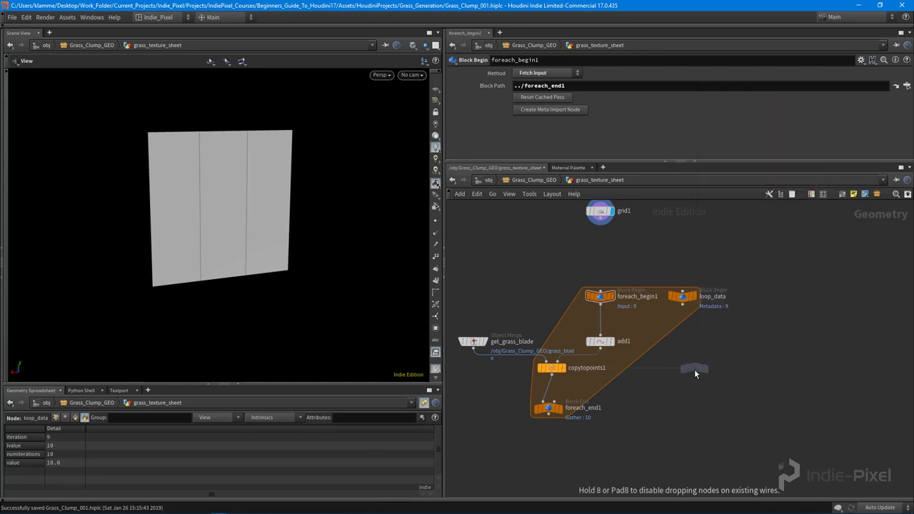
left_click(763, 306)
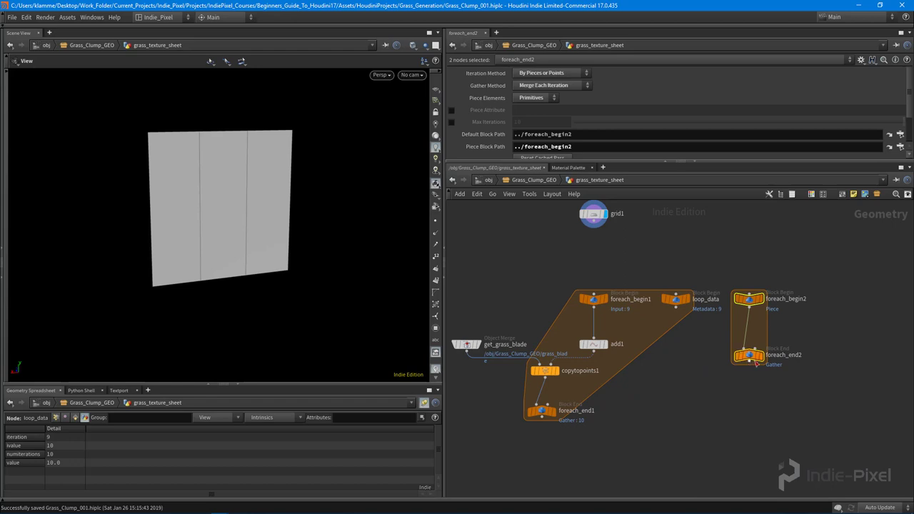
left_click_drag(754, 360, 762, 399)
middle_click_drag(585, 426, 598, 408)
left_click(682, 383)
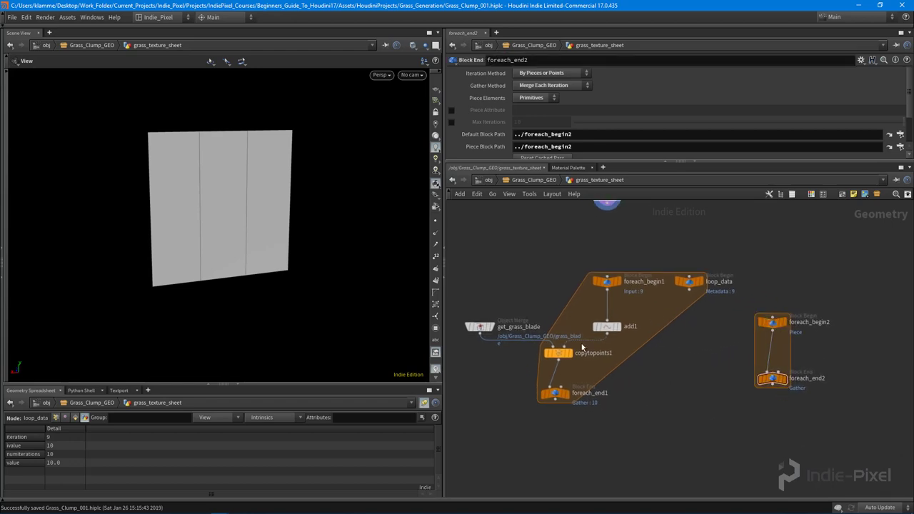
left_click_drag(661, 315, 465, 357)
key("ctrl+c")
key("ctrl+v")
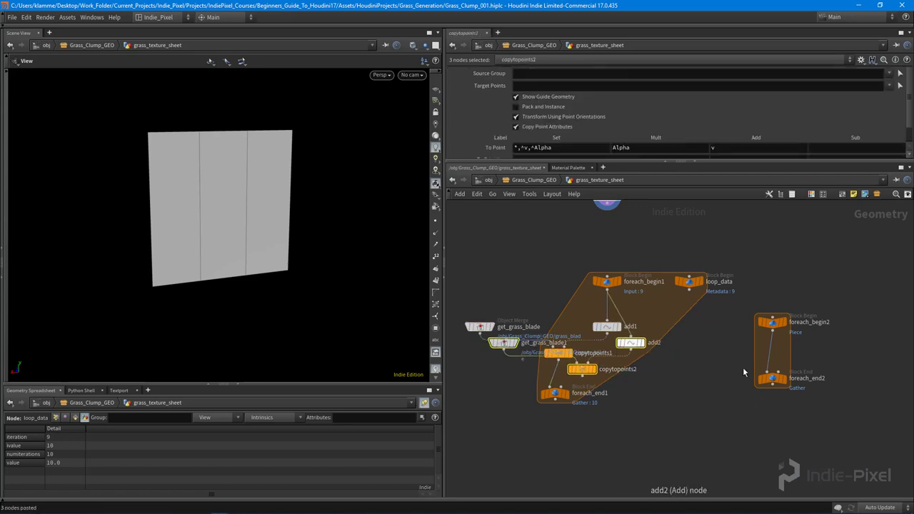
left_click_drag(633, 349, 730, 347)
key("Delete")
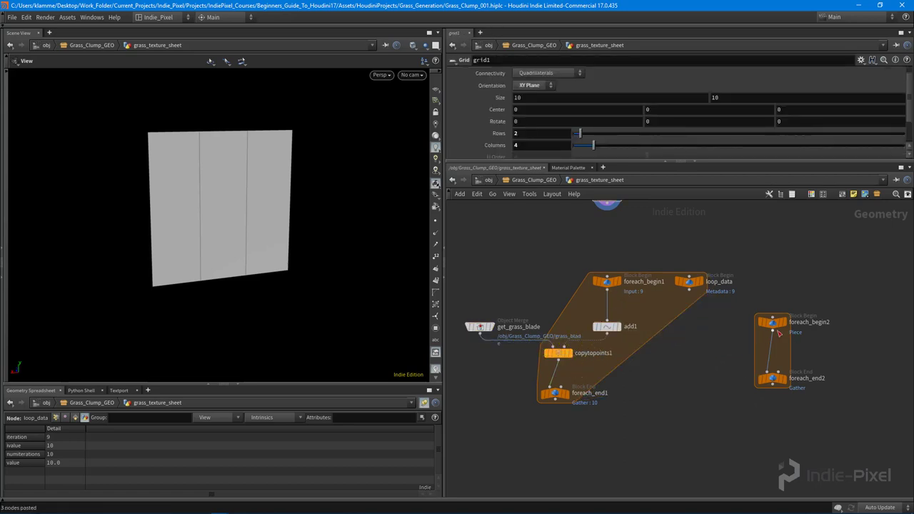
Step: Wire foreach_begin2 into add1 and copytopoints1 into foreach_end2, so the blade nodes run inside the new loop
left_click(772, 329)
left_click(607, 320)
left_click(558, 360)
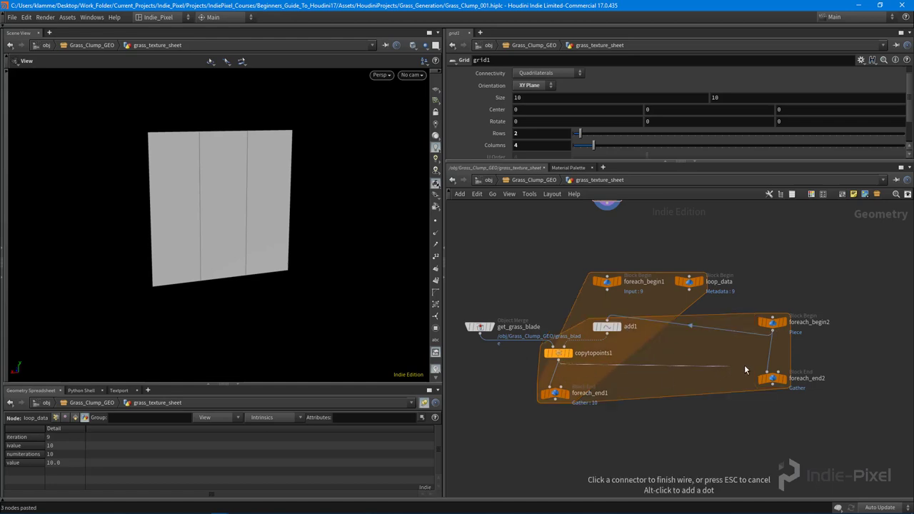
left_click(773, 372)
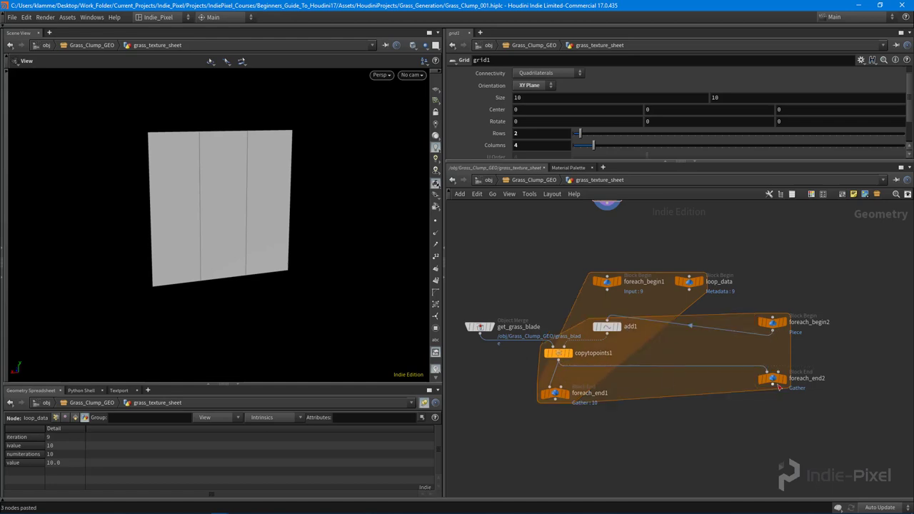
Step: Cut the wire from copytopoints1 to foreach_end1 and move the old loop's blocks together above the blade nodes
left_click(555, 401)
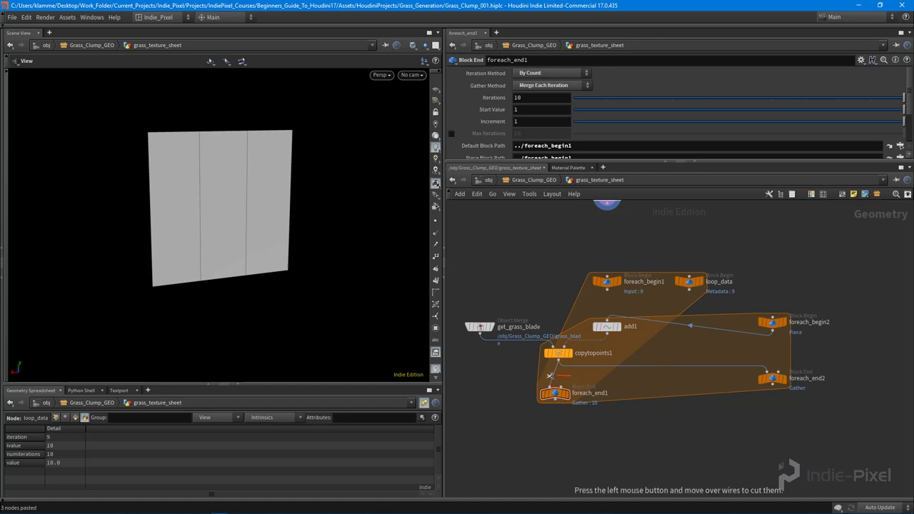
left_click_drag(558, 394, 614, 305)
left_click_drag(679, 277, 705, 307)
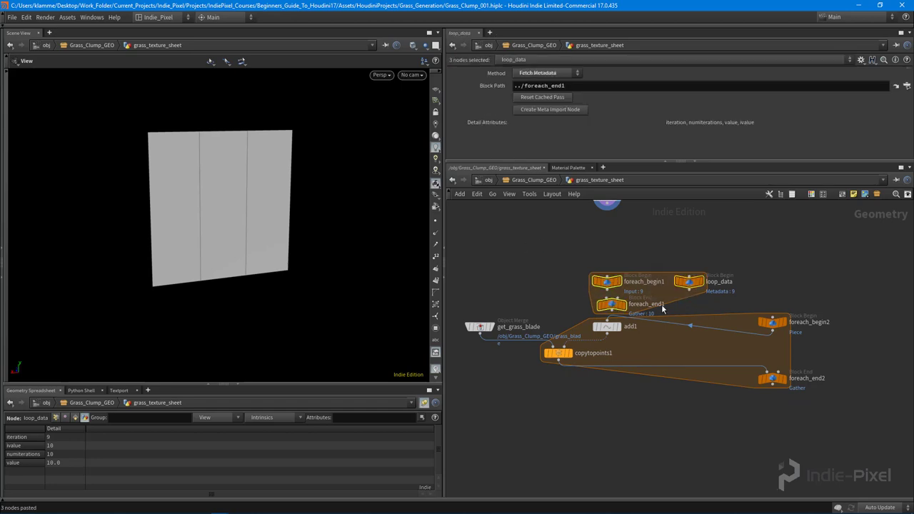
left_click_drag(621, 309, 634, 275)
Step: Arrange get_grass_blade, add1, copytopoints1 and foreach_end2 neatly beneath foreach_begin2
left_click_drag(468, 304, 613, 371)
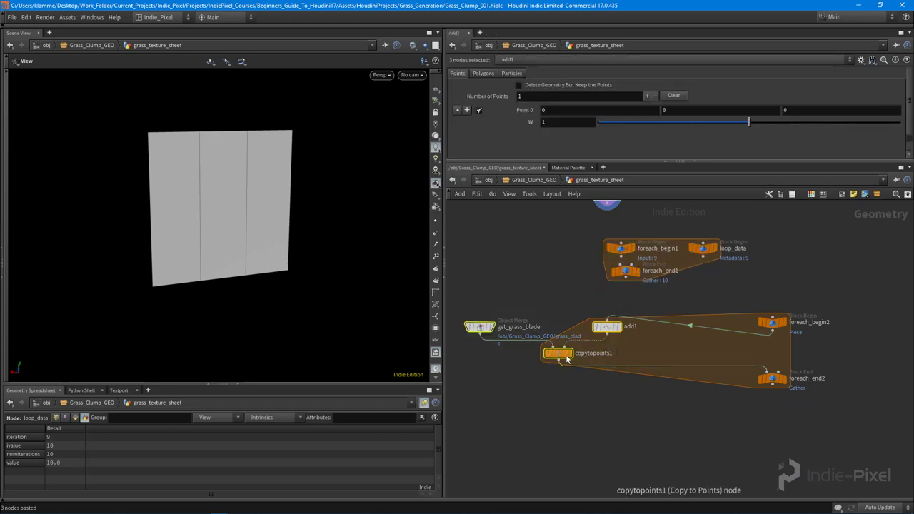
left_click_drag(607, 327, 729, 341)
left_click_drag(770, 384, 682, 405)
middle_click_drag(793, 342, 744, 377)
scroll(741, 374, "up", 3)
left_click_drag(720, 354, 648, 333)
left_click(736, 369)
middle_click_drag(737, 368, 804, 415)
Step: Delete the old loop's foreach_begin1, foreach_end1 and loop_data nodes
left_click(675, 270)
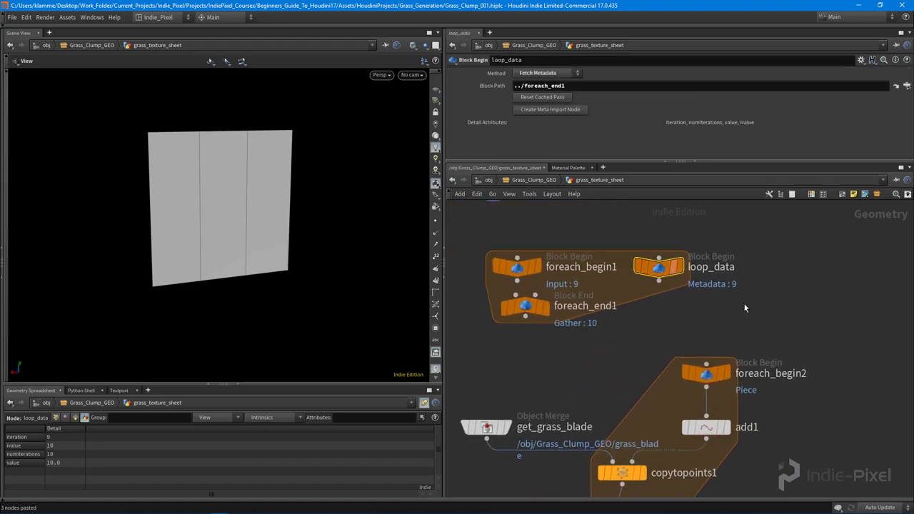
left_click_drag(760, 244, 470, 333)
key("Delete")
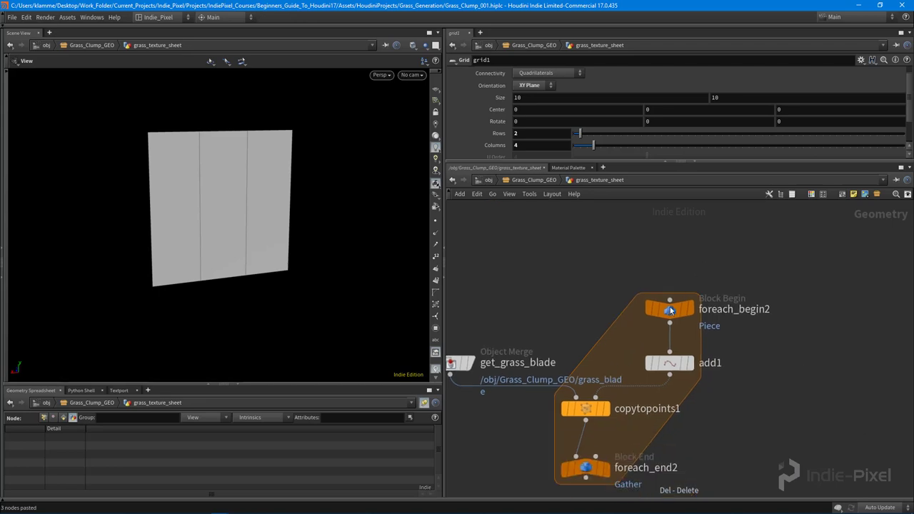
Step: Create a meta import node from foreach_begin2 and rename it loop_data
left_click(686, 319)
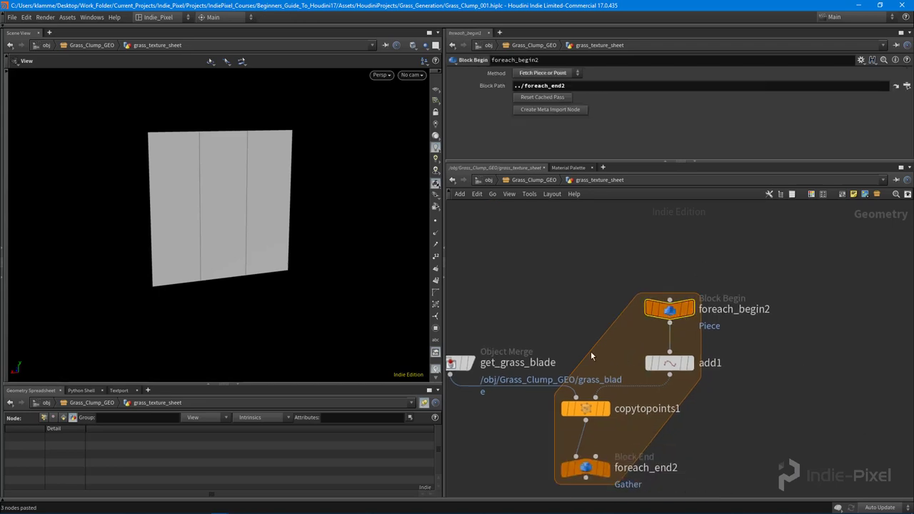
left_click(563, 111)
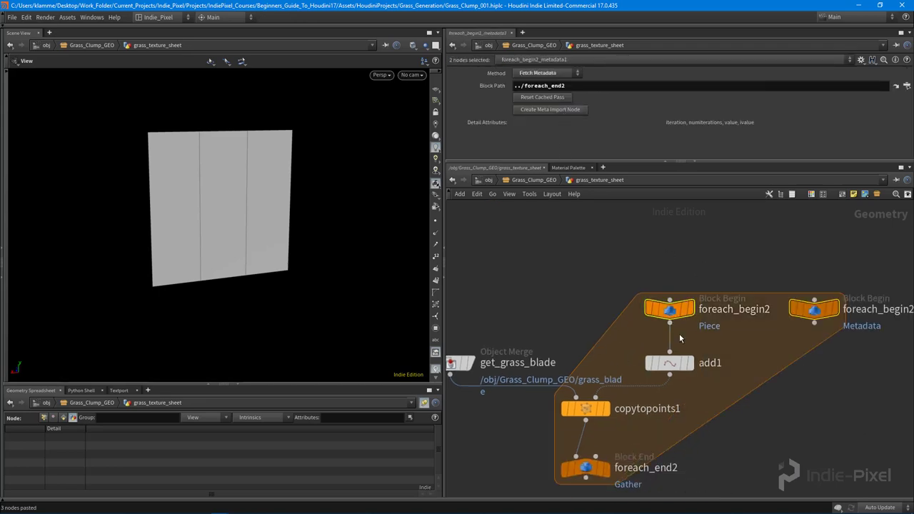
double_click(790, 303)
type("lo")
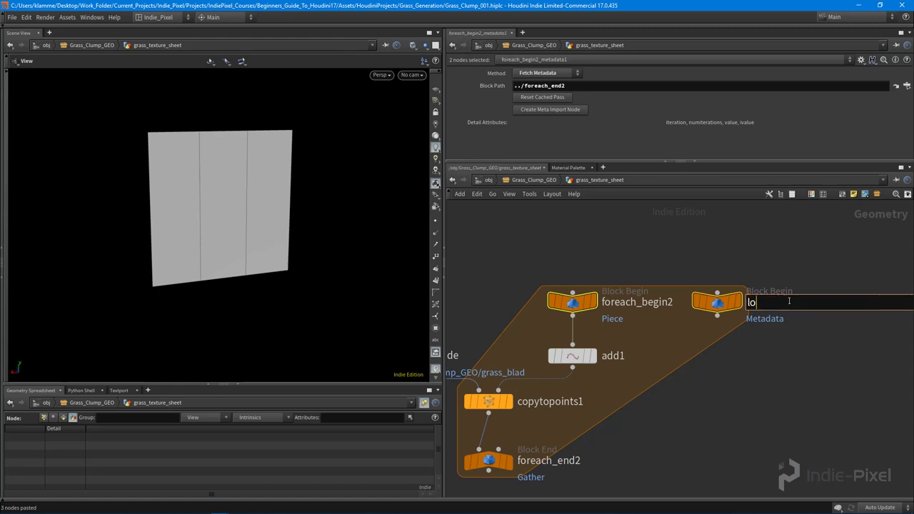
type("op_data")
key("Return")
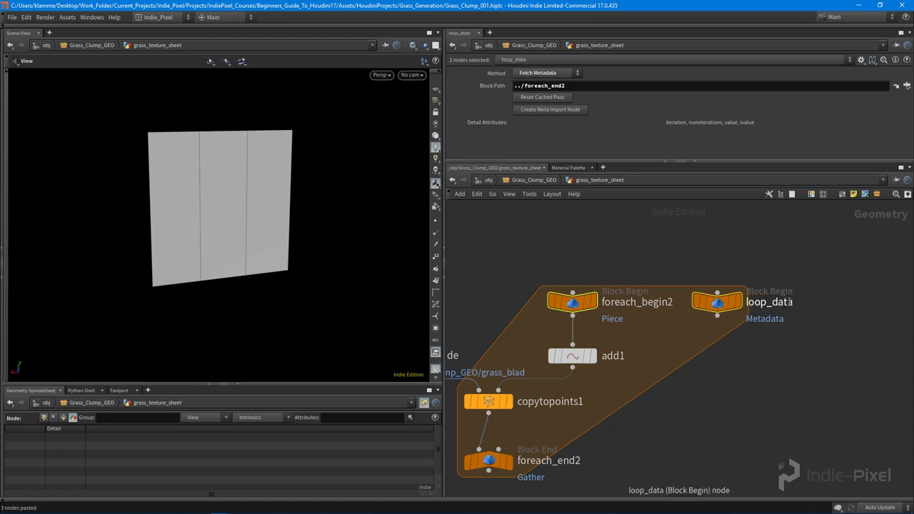
Step: Place grid1 directly above the new loop and wire it into foreach_begin2
scroll(664, 359, "down", 3)
middle_click_drag(677, 427, 700, 475)
left_click_drag(510, 240, 636, 310)
middle_click_drag(653, 321, 650, 281)
scroll(634, 281, "up", 3)
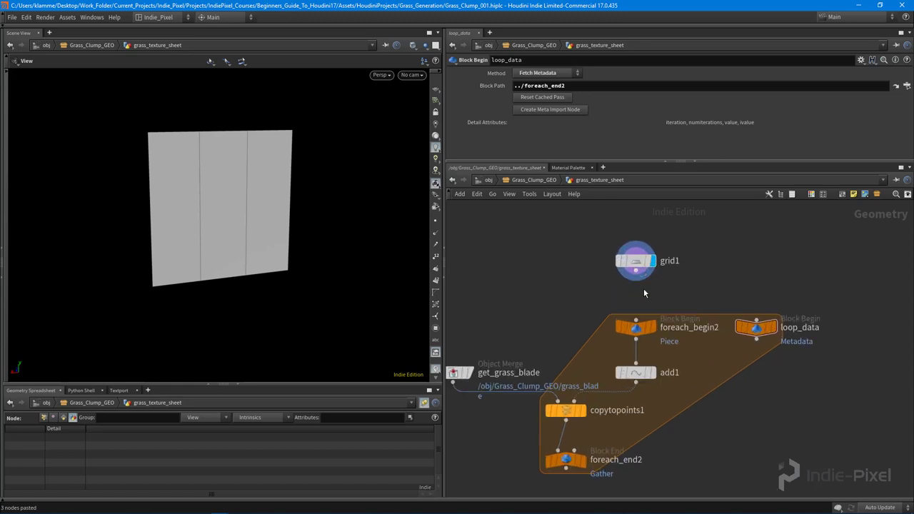
left_click_drag(635, 273, 635, 318)
middle_click_drag(688, 286, 698, 242)
Step: Display the foreach_end2 output and inspect where the blades are copied in the viewport
left_click(589, 414)
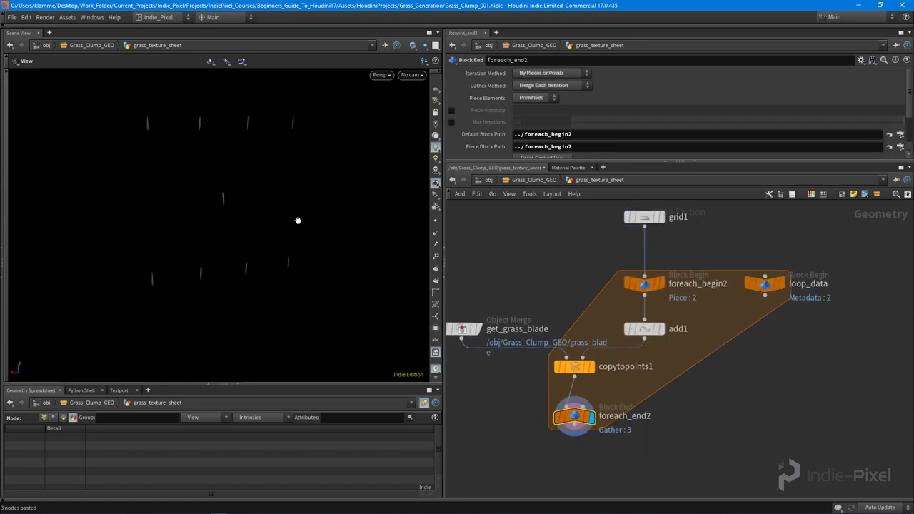
left_click_drag(247, 189, 157, 157)
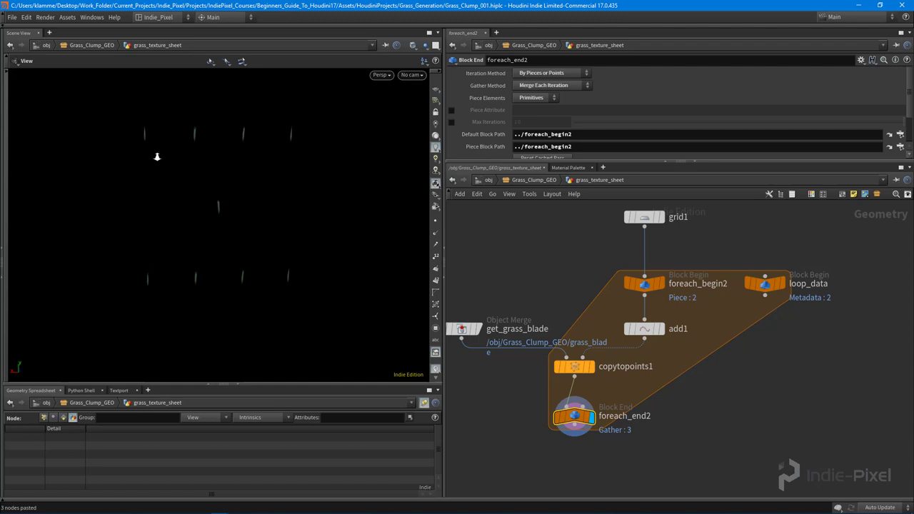
right_click_drag(157, 157, 257, 127)
left_click_drag(186, 114, 187, 186)
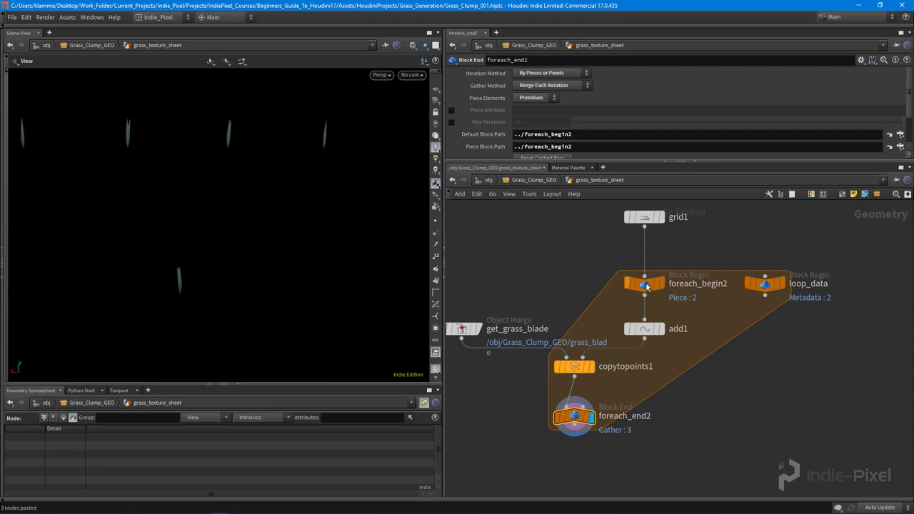
Step: Display foreach_begin2 and turn on point display in the viewport to examine the single grid face's corner points
left_click(660, 283)
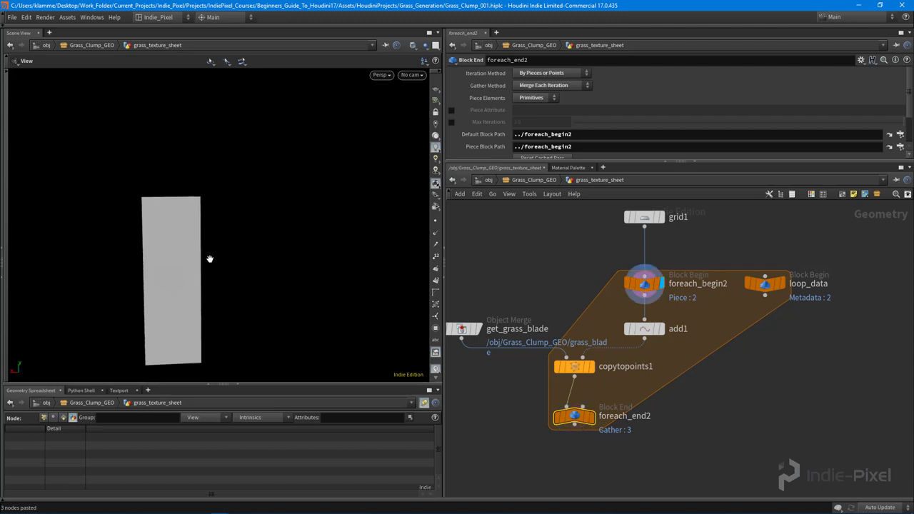
left_click_drag(225, 211, 245, 235)
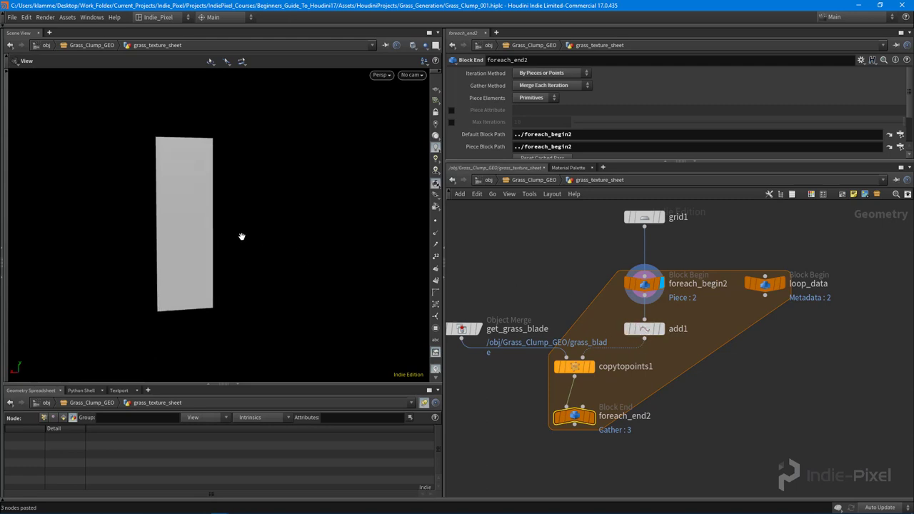
mouse_move(180, 282)
left_mouse_down()
mouse_move(170, 298)
mouse_move(196, 292)
mouse_move(189, 311)
left_mouse_up()
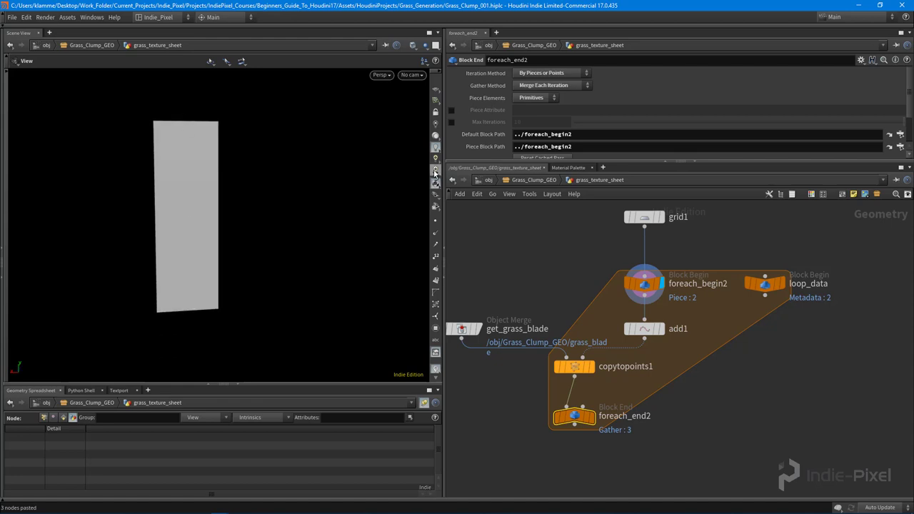
left_click(435, 220)
left_click_drag(239, 246, 207, 287)
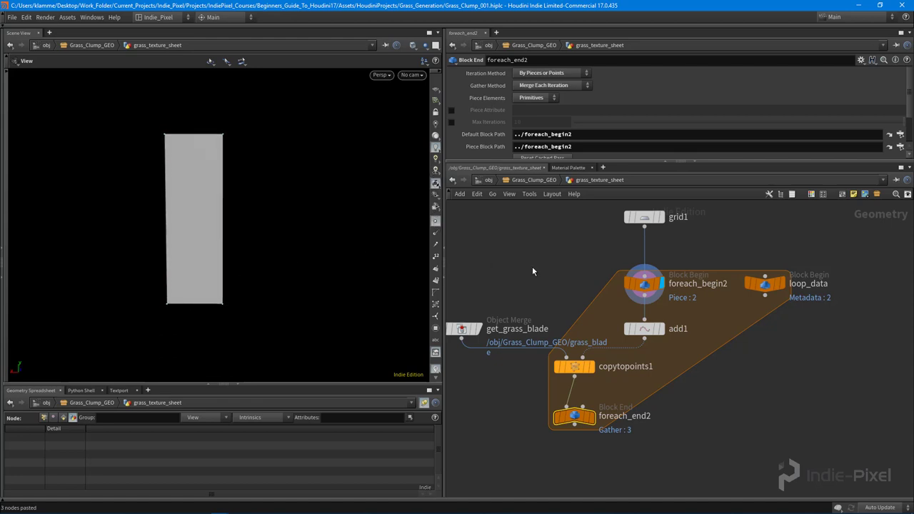
Step: Move get_grass_blade, add1 and copytopoints1 out of the loop, leaving foreach_begin2 wired straight into foreach_end2
middle_click_drag(632, 382, 647, 379)
middle_click_drag(510, 309, 647, 302)
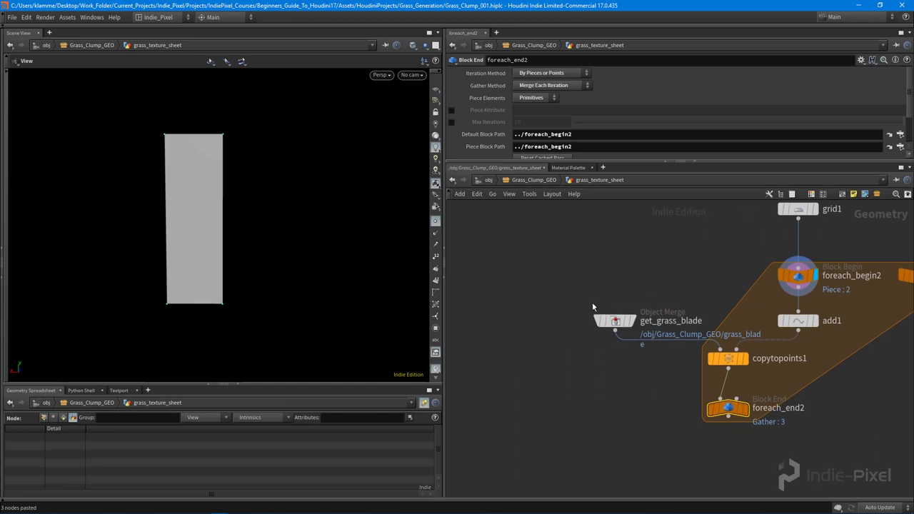
left_click_drag(580, 289, 774, 361)
left_click_drag(798, 321, 591, 295)
left_click(798, 293)
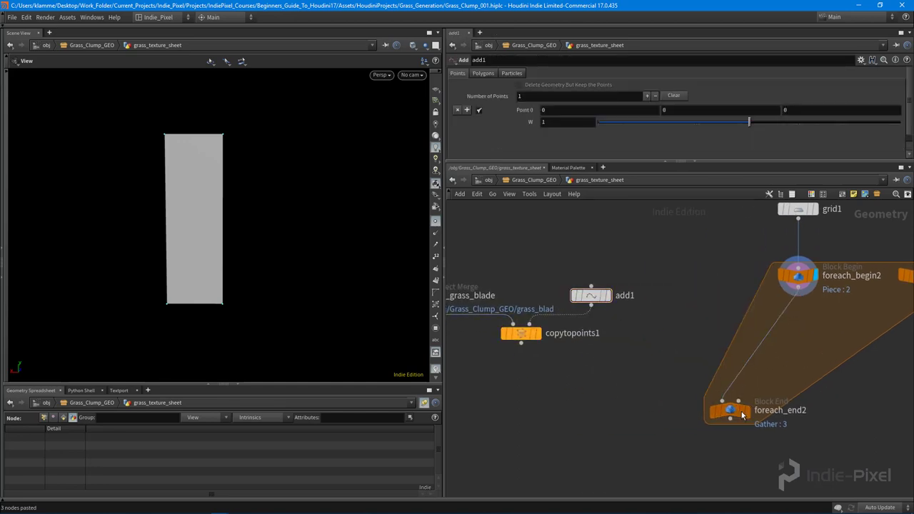
Step: Align foreach_end2 directly below foreach_begin2 and display its output
left_click(720, 399)
left_click_drag(737, 406, 804, 405)
left_click(814, 412)
left_click(797, 413)
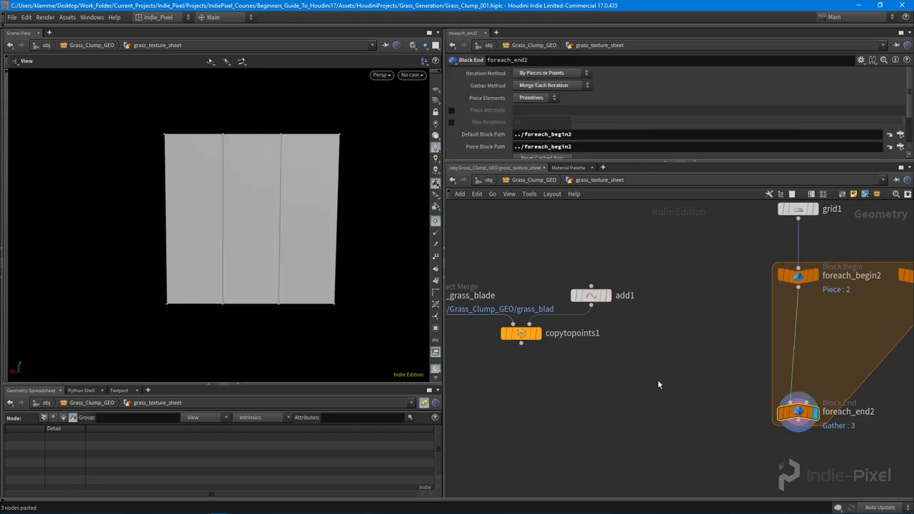
Step: Enable Single Pass at 0 on foreach_end2 and frame the isolated grid face in the viewport
middle_click_drag(658, 380, 587, 395)
scroll(482, 118, "down", 2)
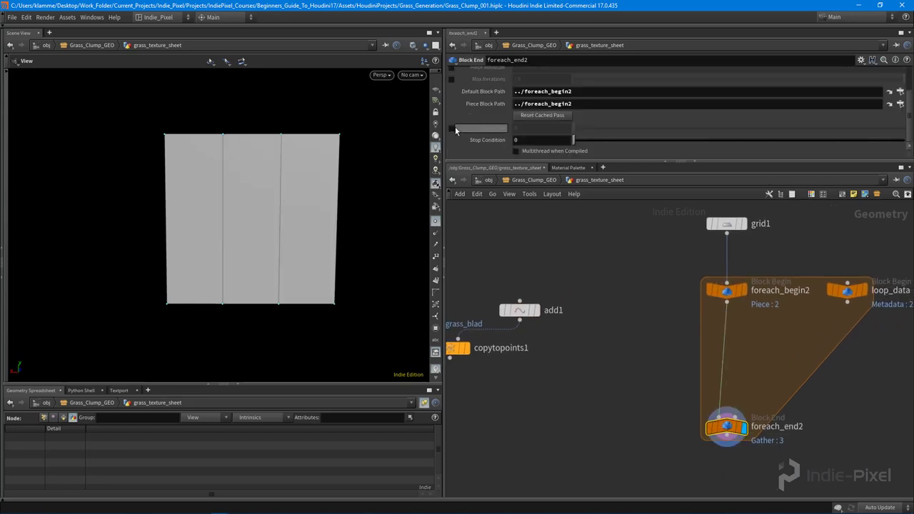
left_click(451, 128)
left_click_drag(587, 133, 554, 129)
left_click_drag(274, 240, 288, 236)
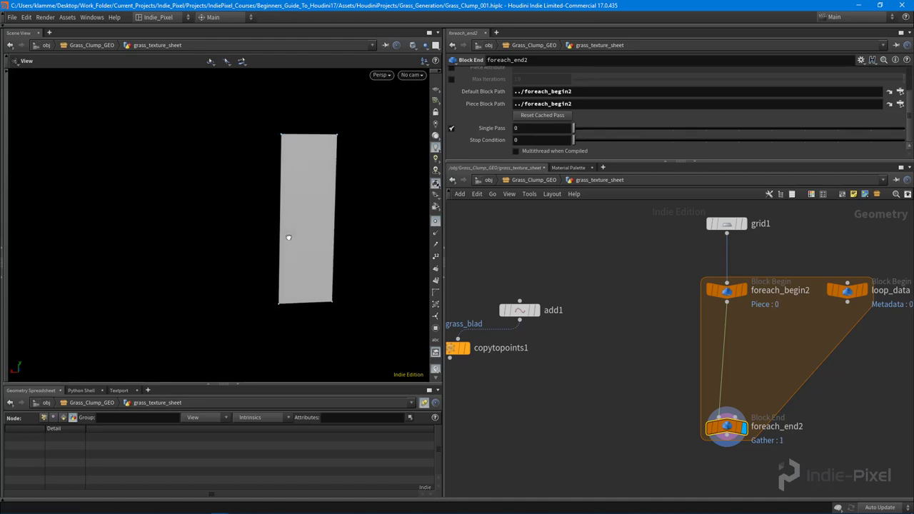
middle_click_drag(288, 237, 177, 222)
right_click_drag(178, 222, 202, 210)
middle_click_drag(202, 210, 195, 217)
right_click_drag(196, 217, 236, 227)
mouse_move(237, 227)
left_mouse_down()
mouse_move(224, 247)
mouse_move(232, 233)
left_mouse_up()
Step: Insert add1 between foreach_begin2 and foreach_end2, and enlarge the area showing its parameters
left_click_drag(563, 314, 775, 336)
left_click_drag(200, 265, 145, 225)
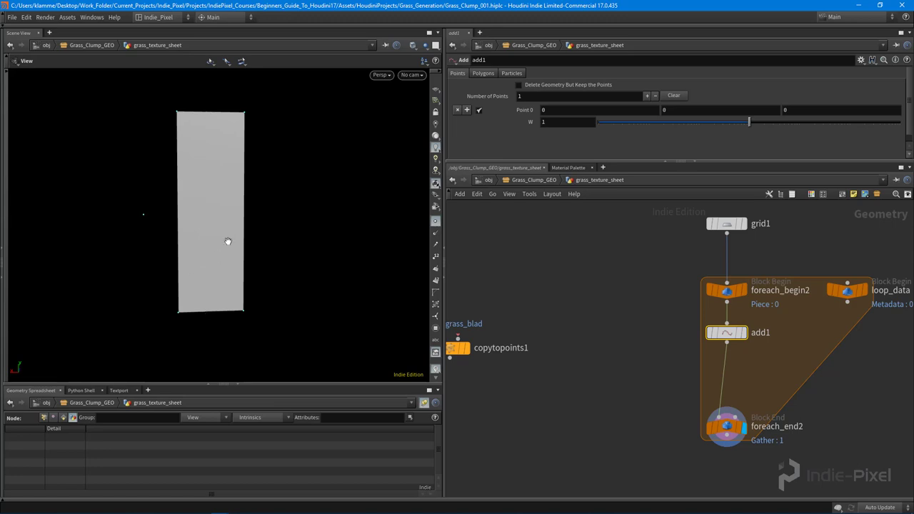
middle_click_drag(663, 334, 603, 311)
left_click_drag(672, 312, 672, 318)
middle_click_drag(735, 336, 716, 348)
scroll(684, 330, "up", 1)
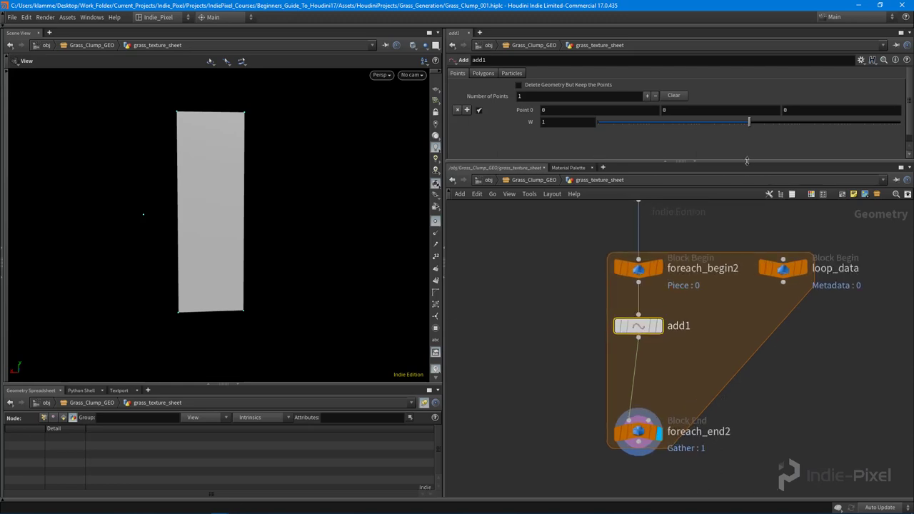
left_click_drag(747, 160, 747, 194)
Step: Try shifting add1's Point 0 to 0.8 on all three axes, and undo the change
mouse_move(527, 110)
middle_mouse_down()
mouse_move(559, 110)
mouse_move(541, 121)
middle_mouse_up()
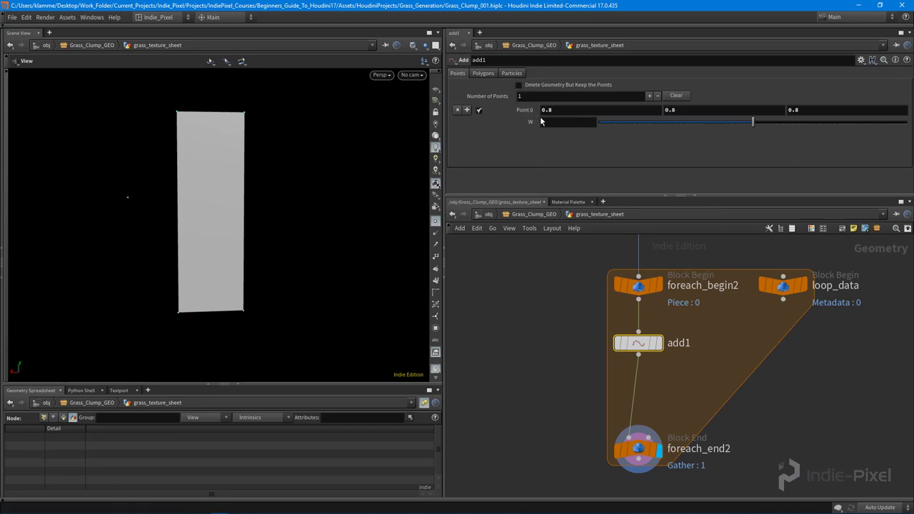
key("ctrl+z")
key("ctrl+z")
key("ctrl+z")
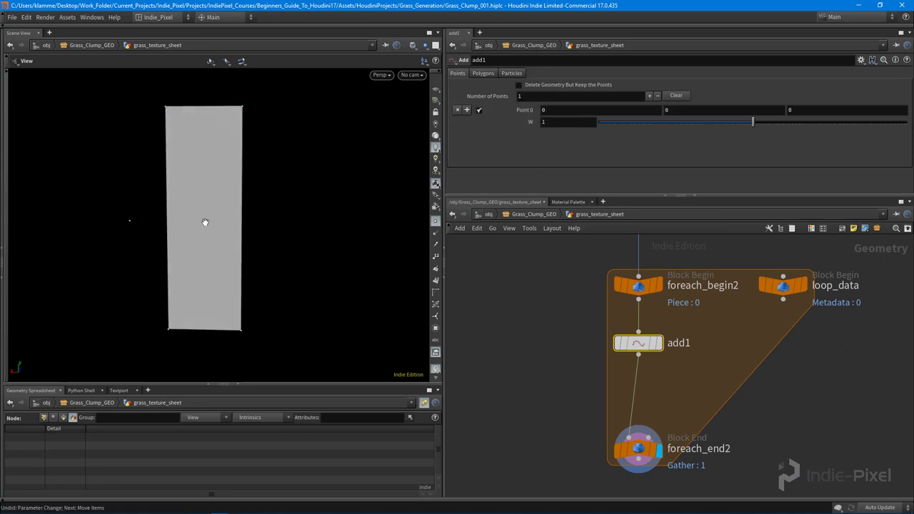
Step: Enter the expression centroid(".", D_X) for the X coordinate of add1's Point 0
mouse_move(188, 199)
left_mouse_down()
mouse_move(195, 223)
mouse_move(212, 214)
mouse_move(192, 206)
left_mouse_up()
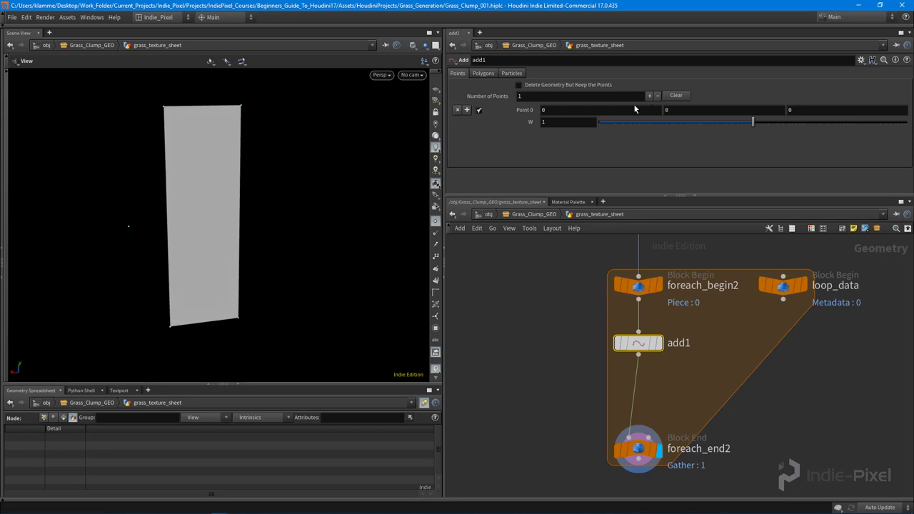
left_click(553, 112)
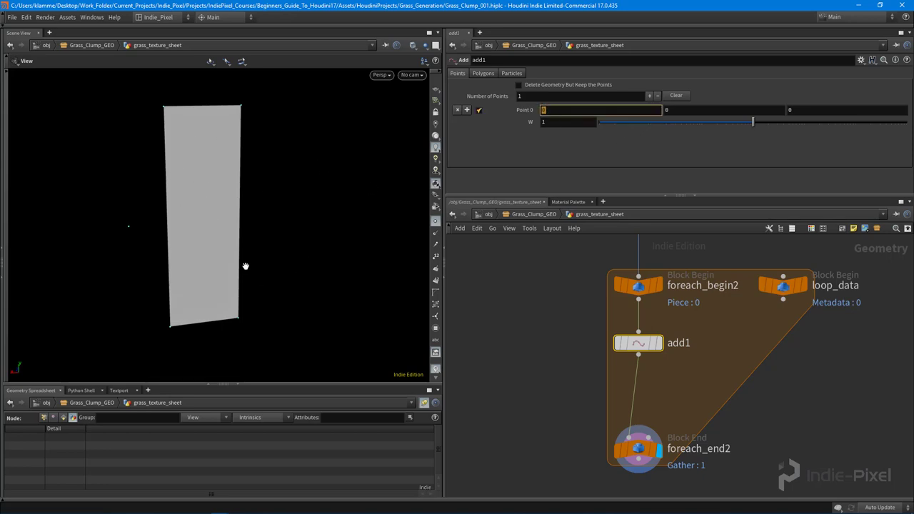
left_click_drag(245, 267, 108, 283)
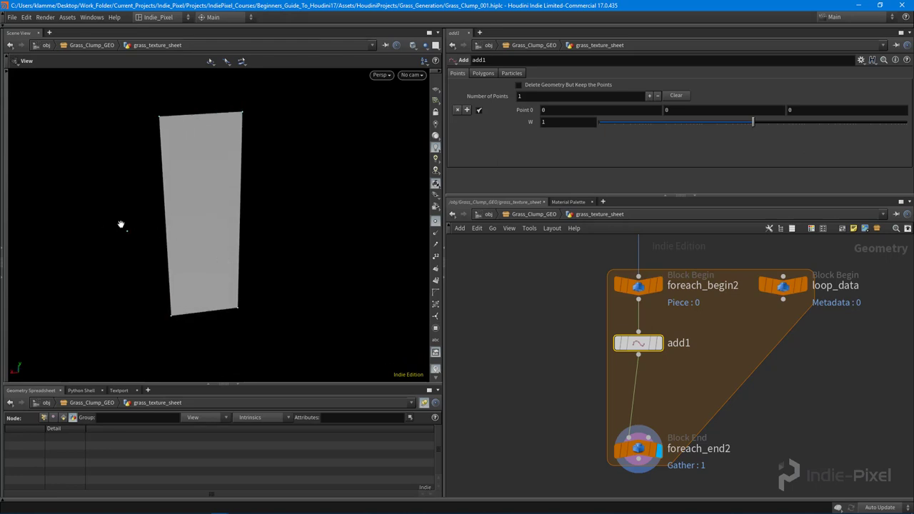
left_click_drag(121, 247, 79, 365)
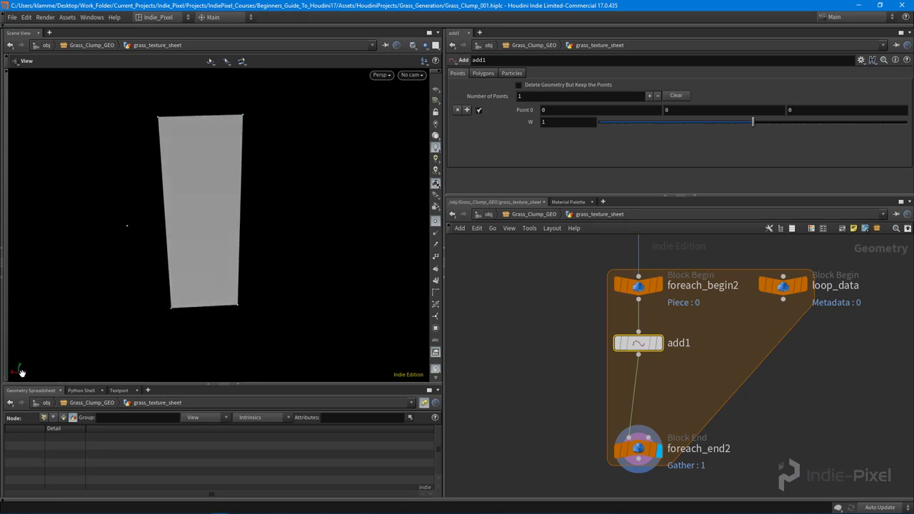
left_click_drag(22, 372, 76, 288)
left_click(584, 109)
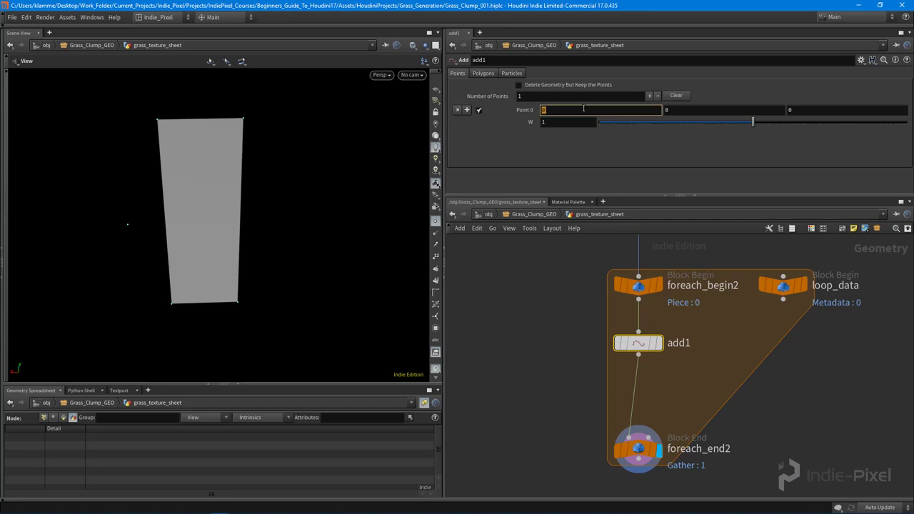
type("centro")
type("id(\"")
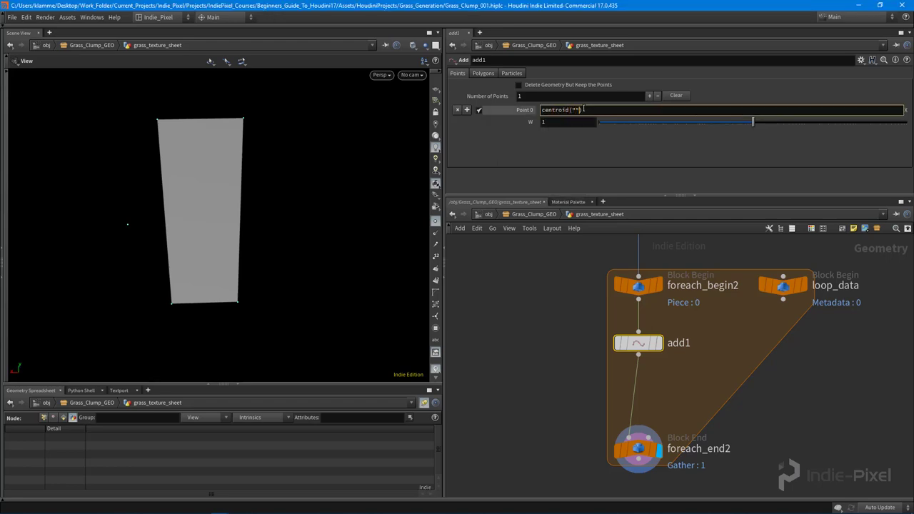
key("Left")
type("D_X")
key("Return")
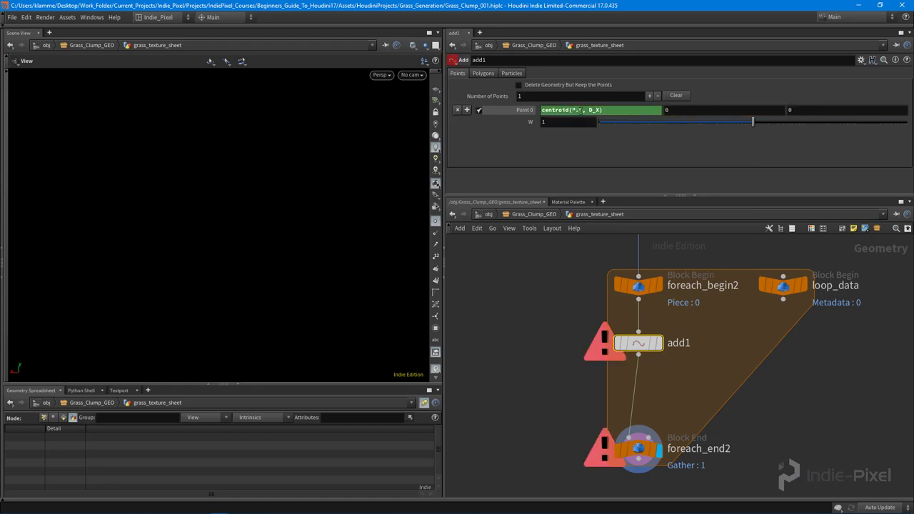
Step: Change the X expression of add1's Point 0 to centroid(opinputpath(".", 0), D_X) so it reads the node's first input
left_click(581, 111)
key("BackSpace")
key("BackSpace")
key("BackSpace")
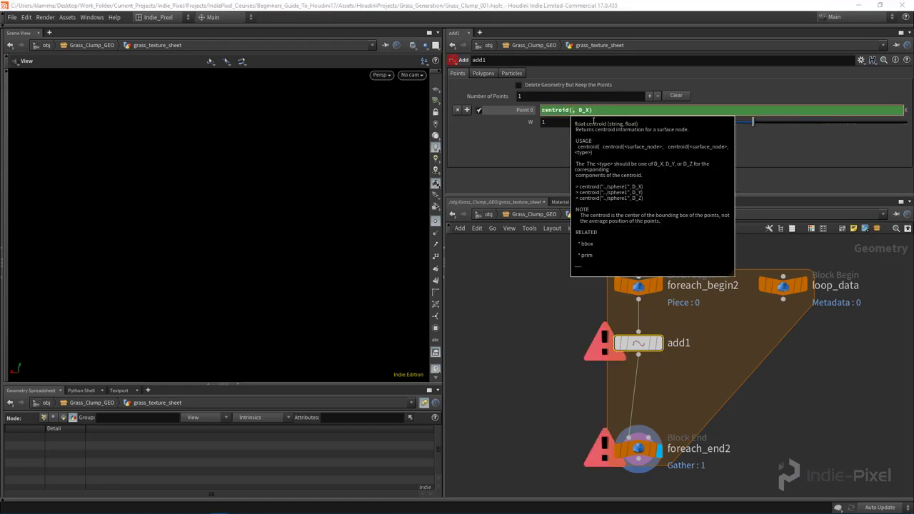
type("op")
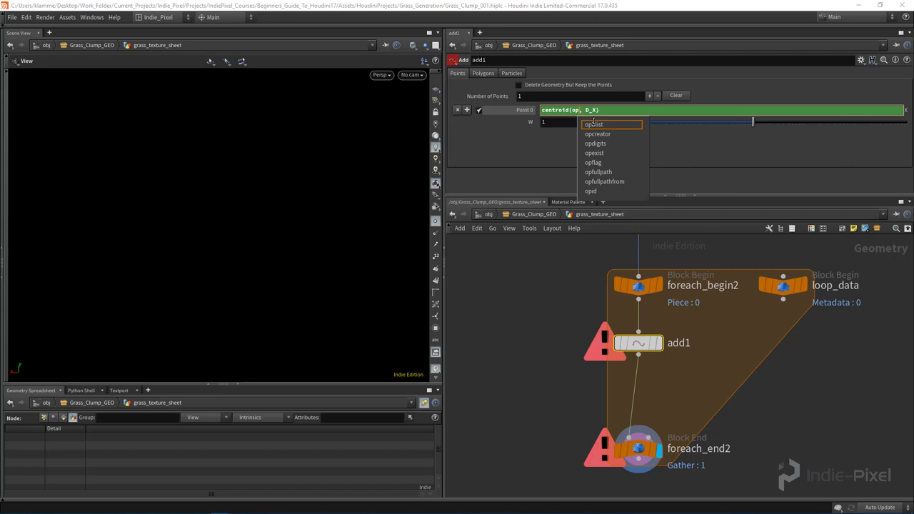
key("BackSpace")
key("BackSpace")
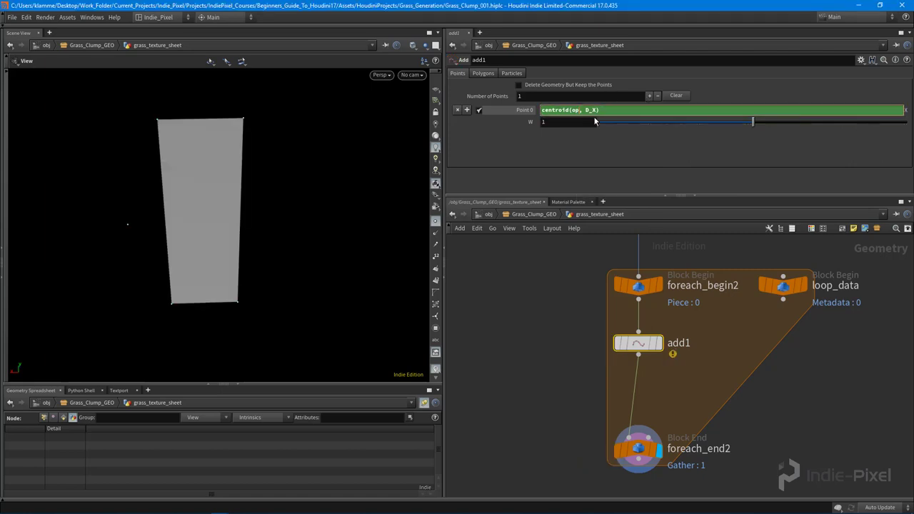
type("op")
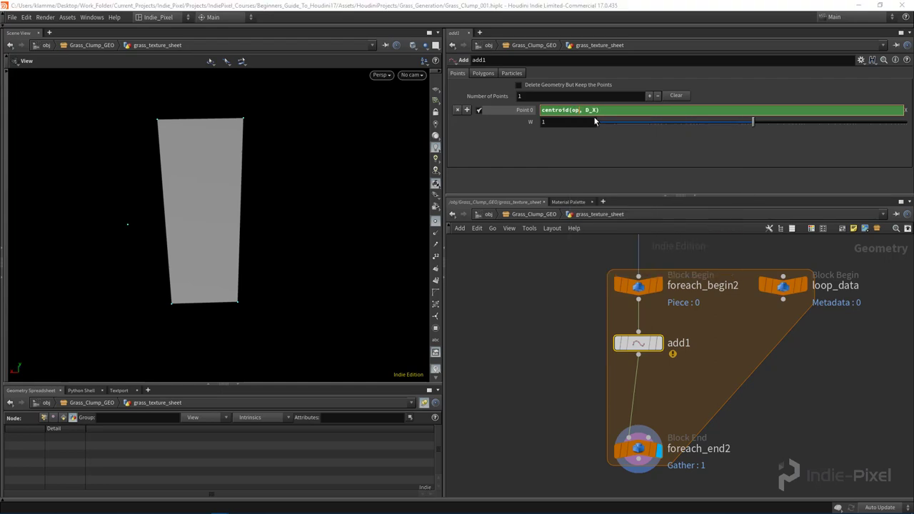
scroll(614, 157, "down", 2)
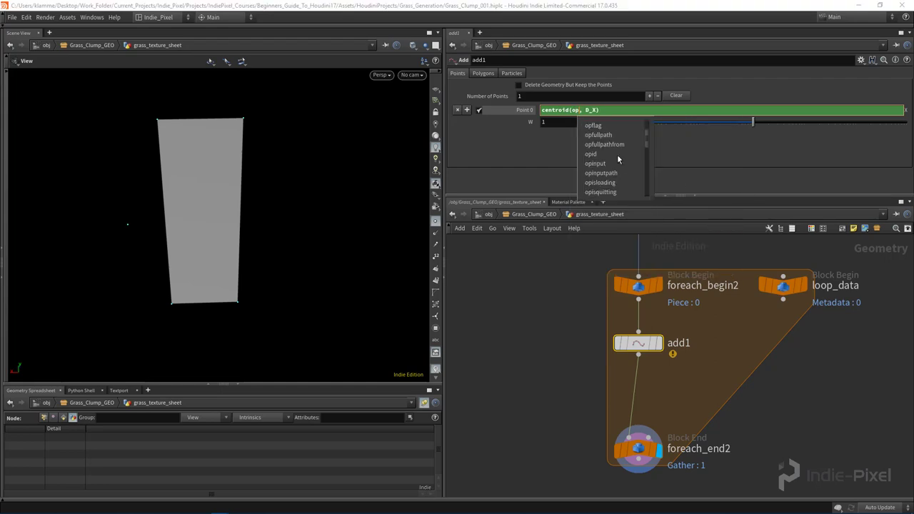
left_click(600, 174)
type("()")
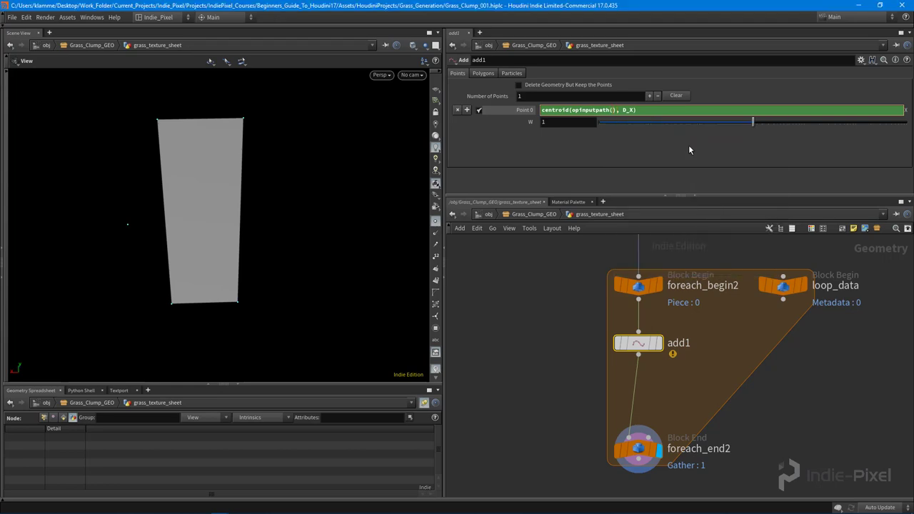
type("\".\"")
type(", 0")
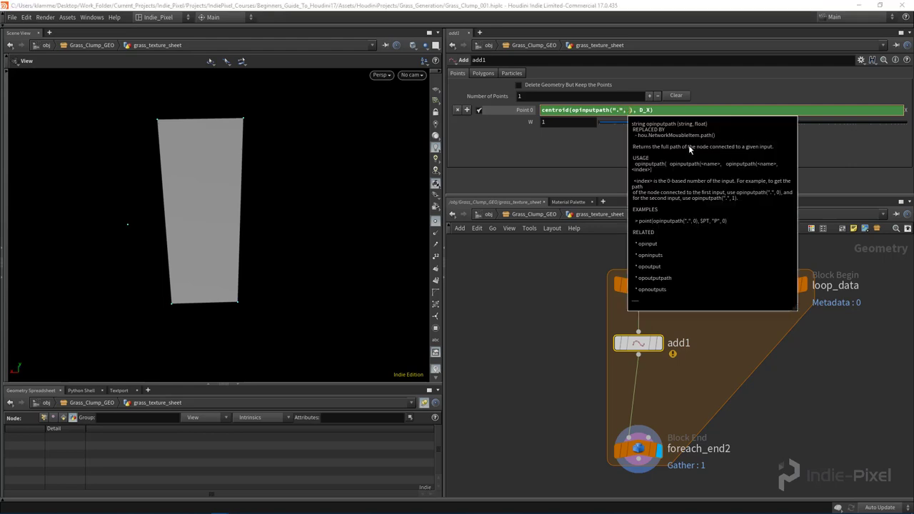
key("Return")
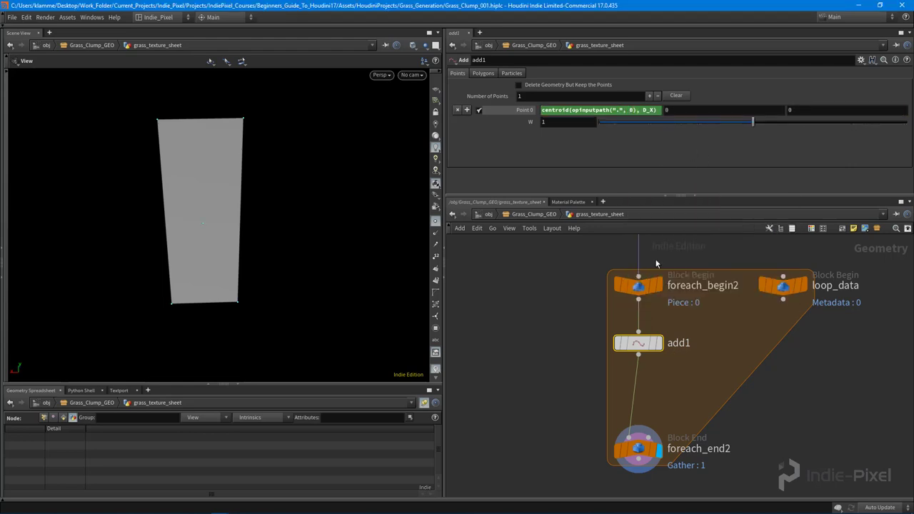
Step: Reuse the X expression for Point 0's Z coordinate, changed to centroid(opinputpath(".", 0), D_Z)
left_click_drag(194, 245, 183, 224)
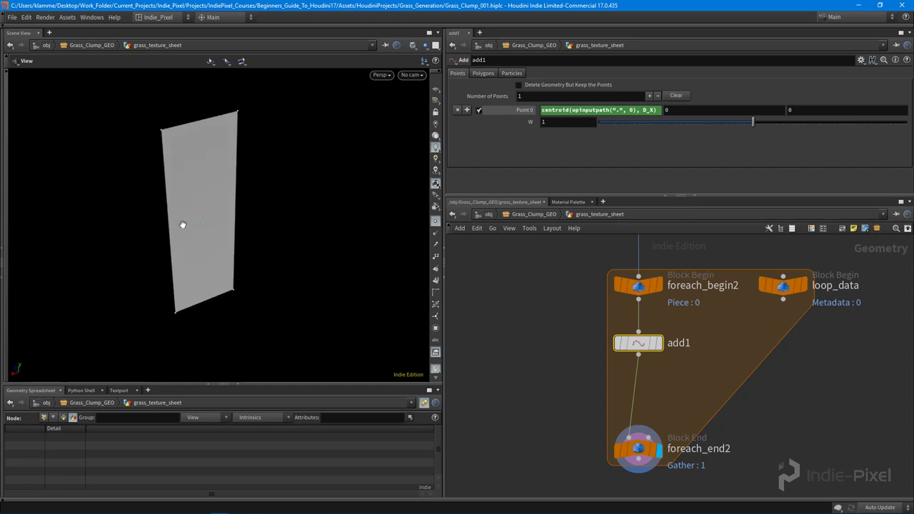
left_click(640, 110)
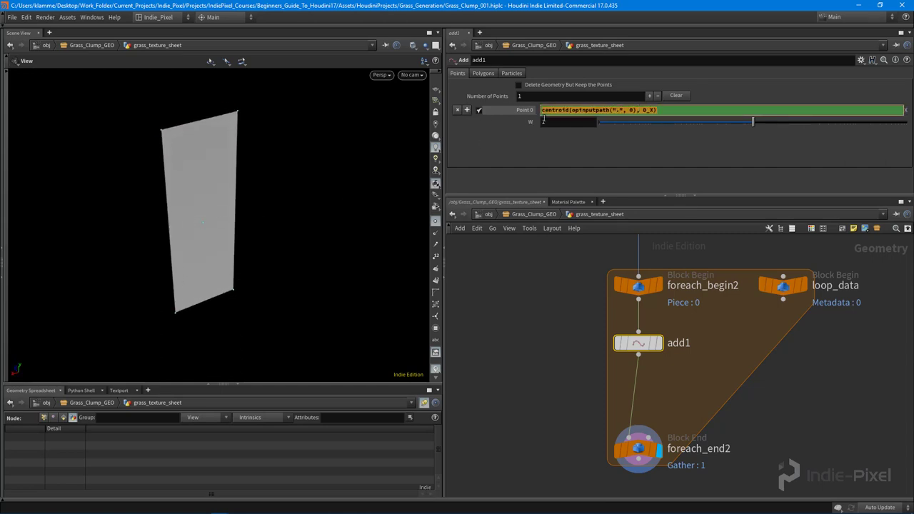
key("ctrl+a")
key("BackSpace")
type("centroid(opinputpath(\".\", 0), D_X)")
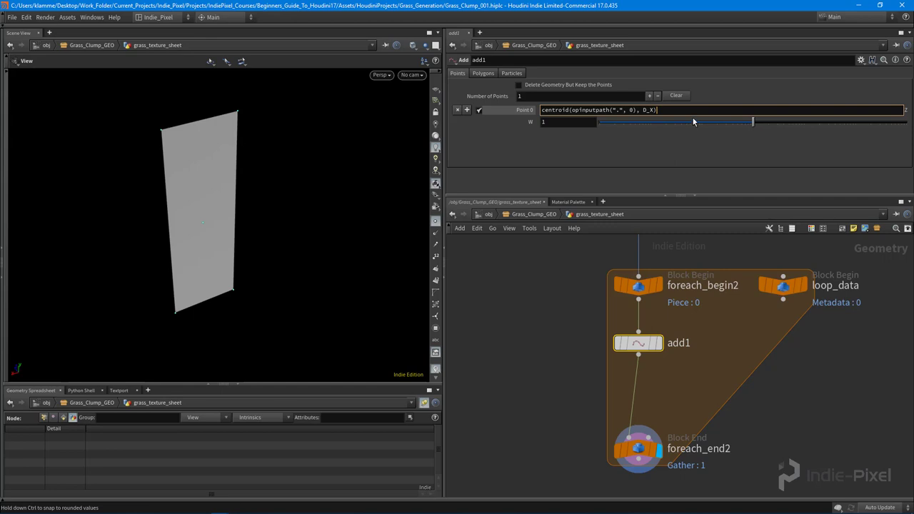
key("BackSpace")
key("BackSpace")
type("Z)")
key("Return")
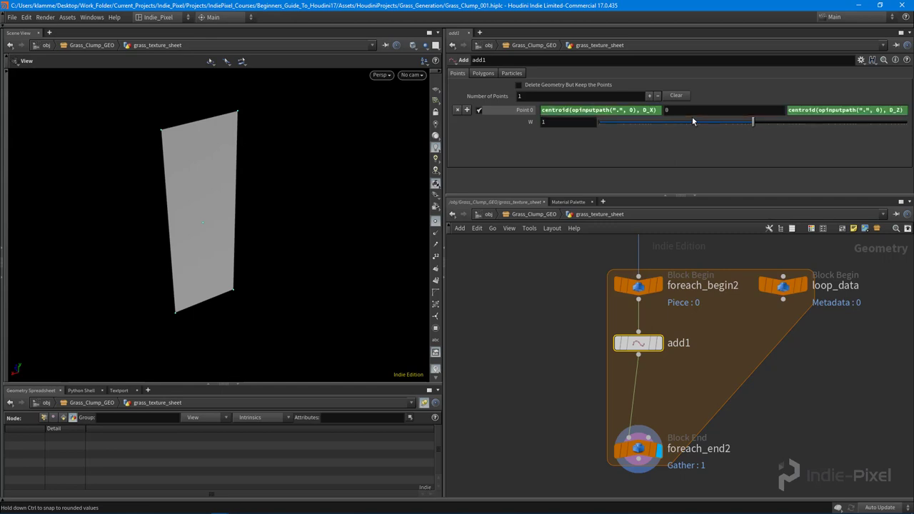
Step: Set Point 0's Y coordinate to bbox(0, D_YMIN) to place the point on the face's bottom edge
left_click_drag(270, 210, 249, 201)
left_click_drag(271, 237, 239, 132)
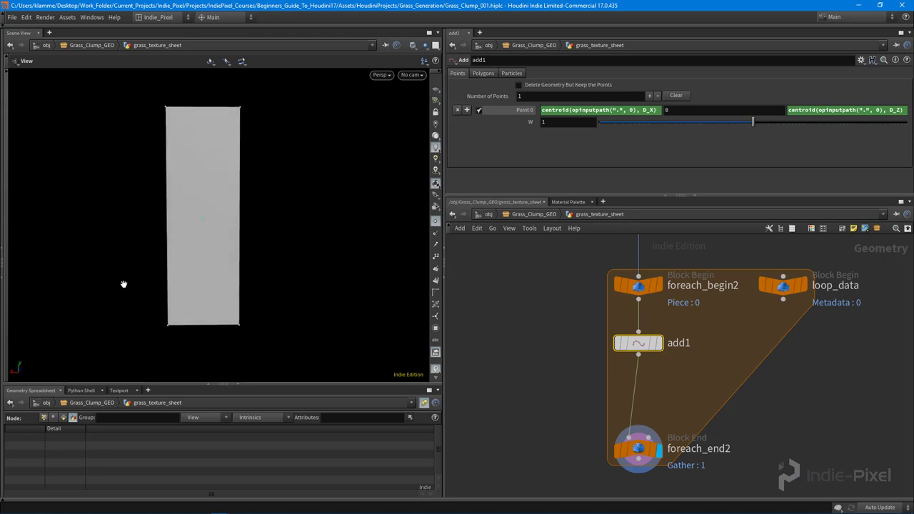
left_click_drag(182, 296, 200, 323)
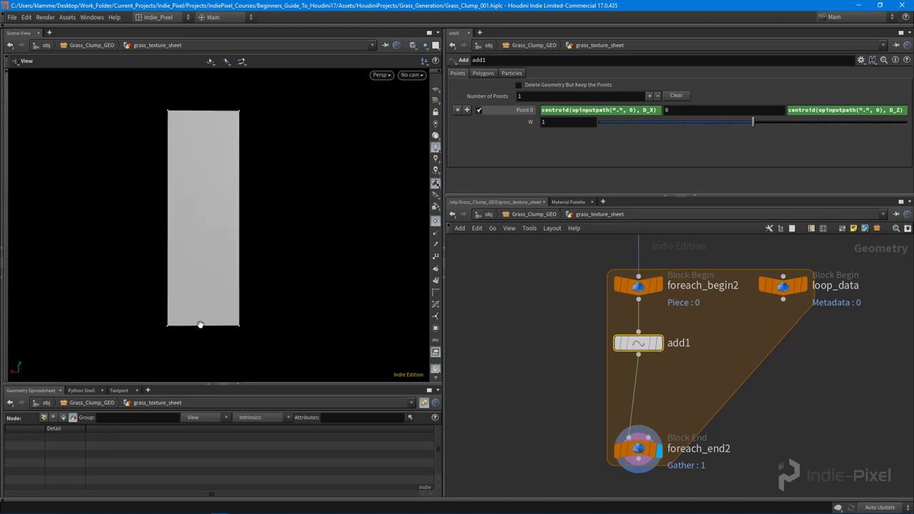
left_click(682, 110)
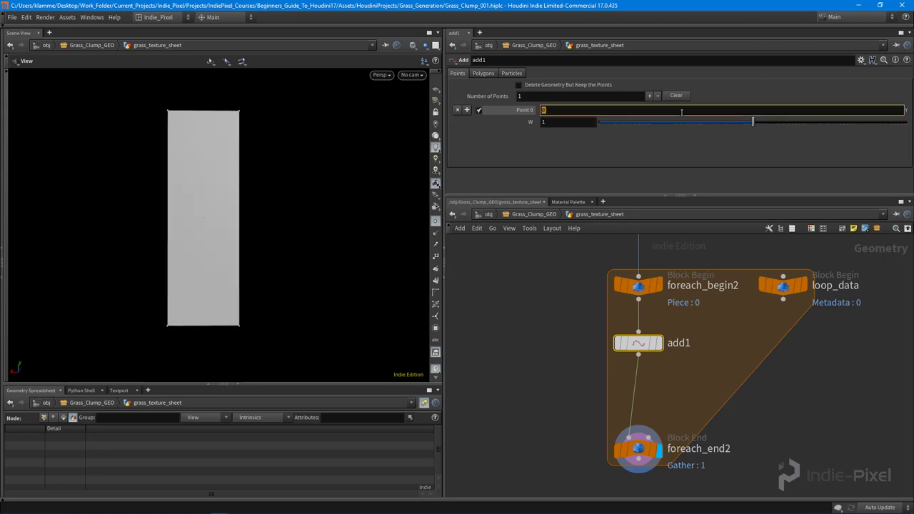
type("bbox()0, ")
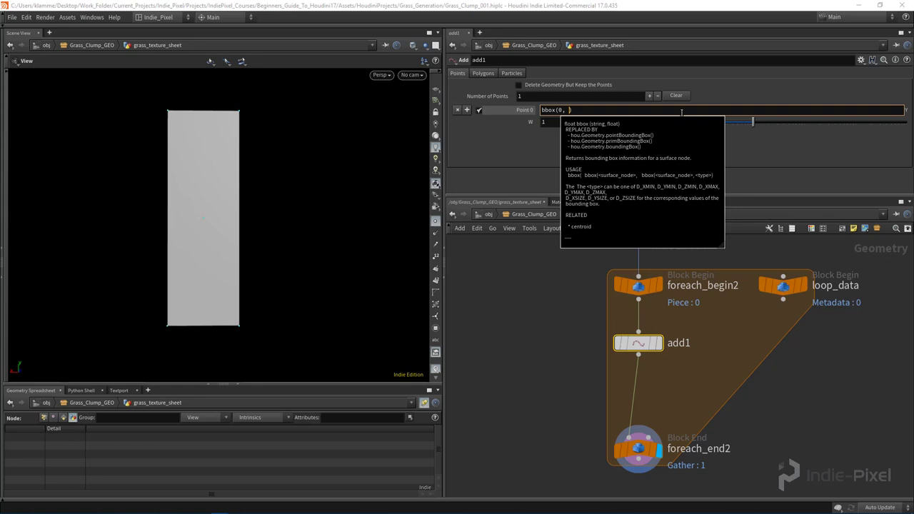
type("D_YMIN")
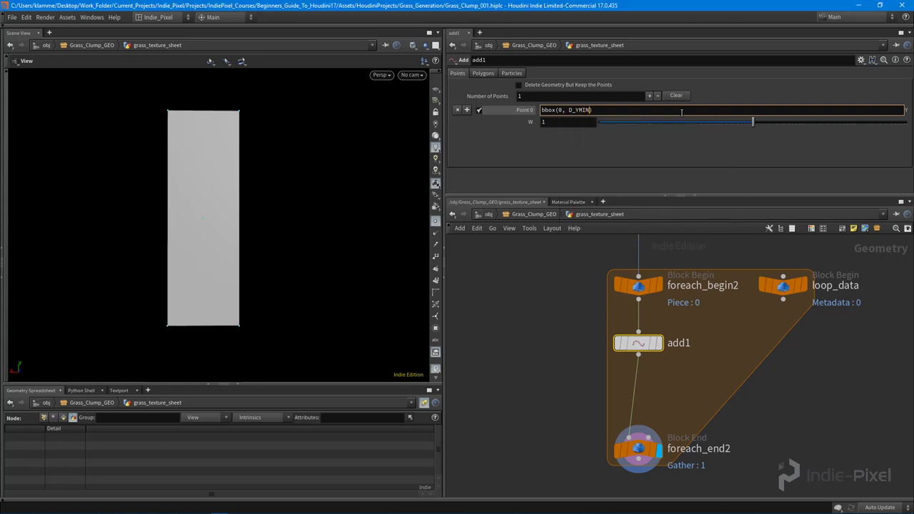
key("Return")
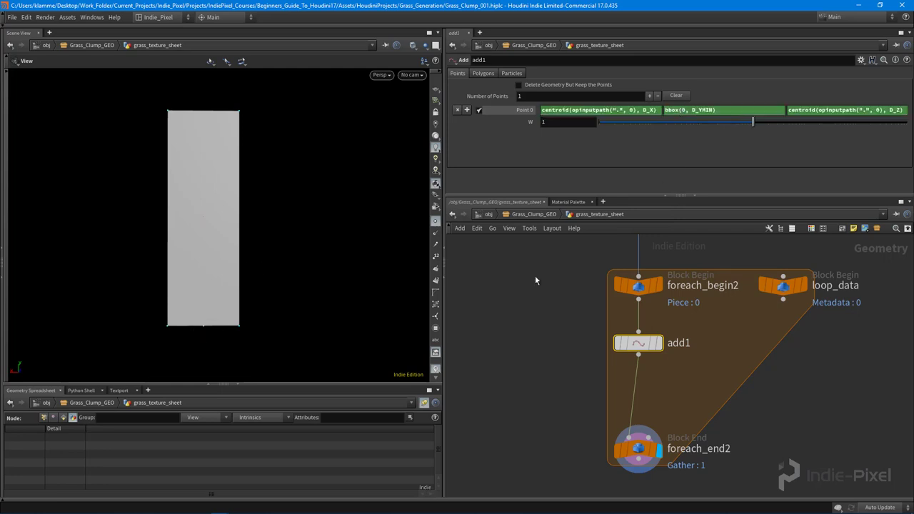
Step: Simplify Point 0's X expression to centroid(0, D_X), replacing the opinputpath call with the input index
left_click(636, 111)
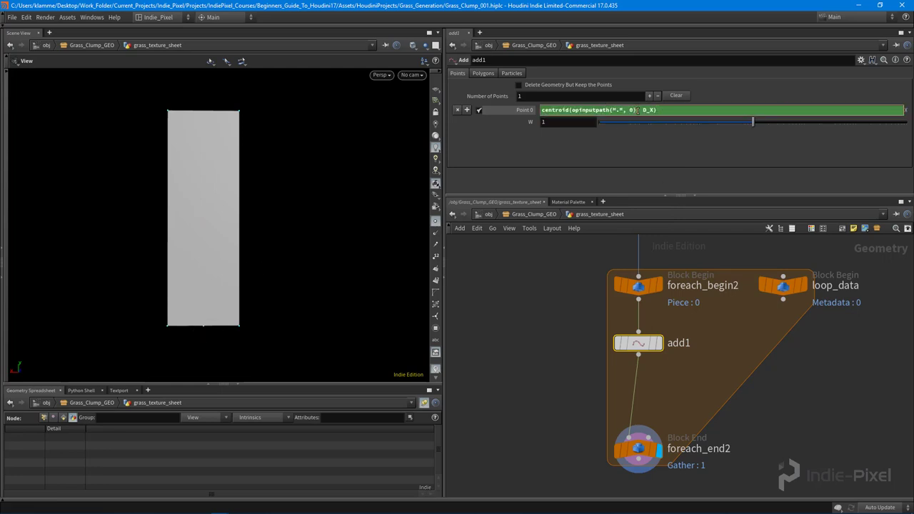
key("BackSpace")
key("BackSpace")
key("BackSpace")
key("BackSpace")
key("BackSpace")
key("BackSpace")
key("BackSpace")
key("BackSpace")
key("BackSpace")
key("BackSpace")
key("BackSpace")
key("BackSpace")
key("BackSpace")
key("BackSpace")
key("BackSpace")
key("BackSpace")
key("BackSpace")
key("BackSpace")
key("BackSpace")
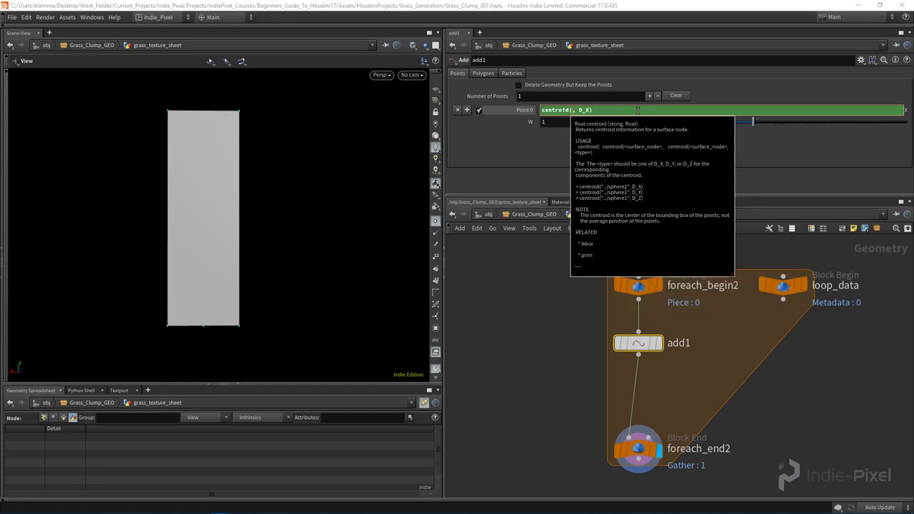
type("0")
key("Return")
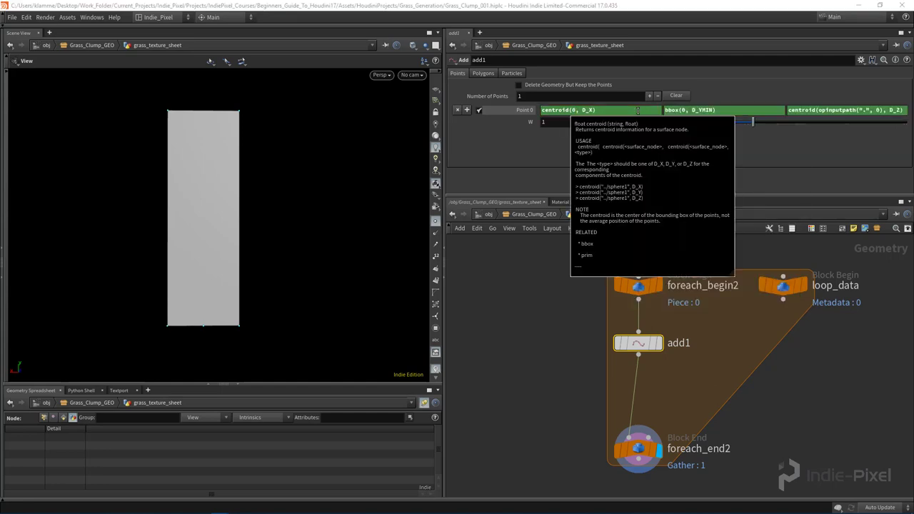
Step: Simplify Point 0's Z expression to centroid(0, D_Z), replacing the opinputpath call with the input index
left_click(880, 110)
key("BackSpace")
key("BackSpace")
key("BackSpace")
key("BackSpace")
key("BackSpace")
key("BackSpace")
key("BackSpace")
key("BackSpace")
key("BackSpace")
key("BackSpace")
key("BackSpace")
key("BackSpace")
key("BackSpace")
key("BackSpace")
key("BackSpace")
key("BackSpace")
key("BackSpace")
key("BackSpace")
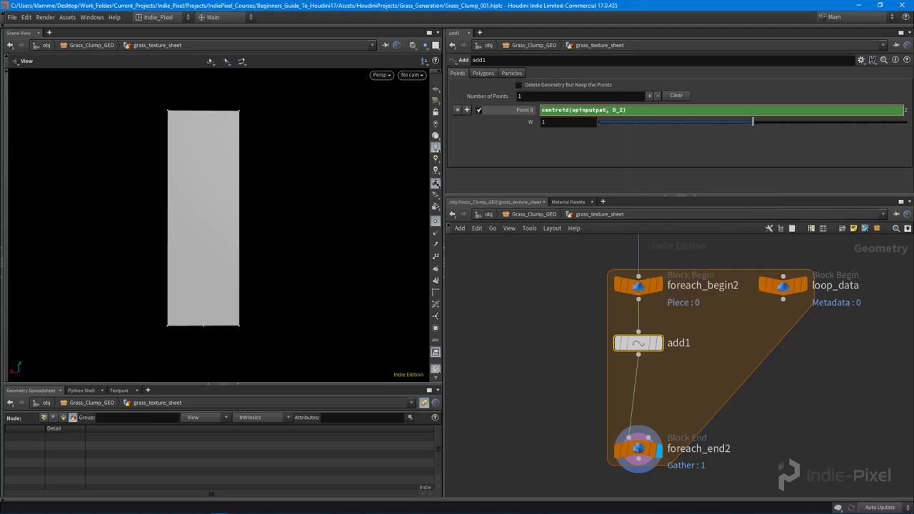
type("0")
key("Return")
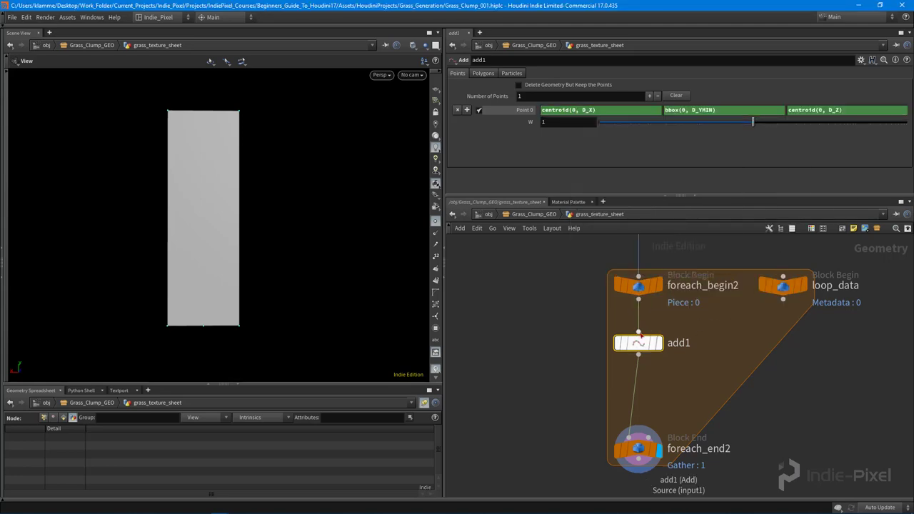
left_click_drag(154, 214, 251, 193)
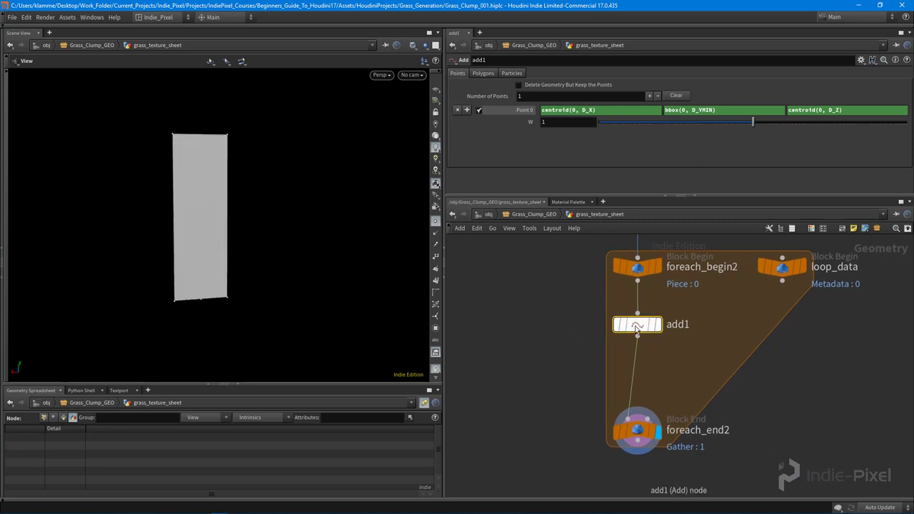
Step: Insert a Group node between foreach_begin2 and add1, name it origquad and display its output
left_click_drag(638, 325, 637, 346)
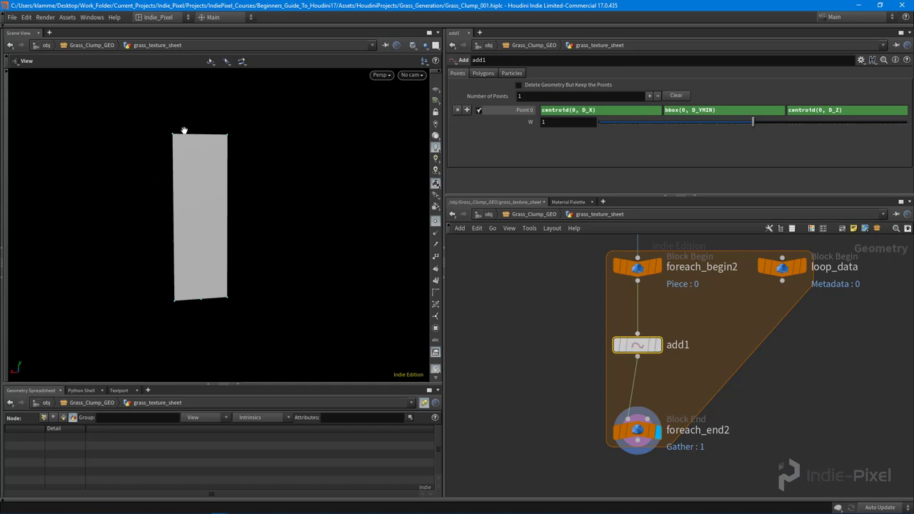
left_click(575, 307)
key("Tab")
type("group")
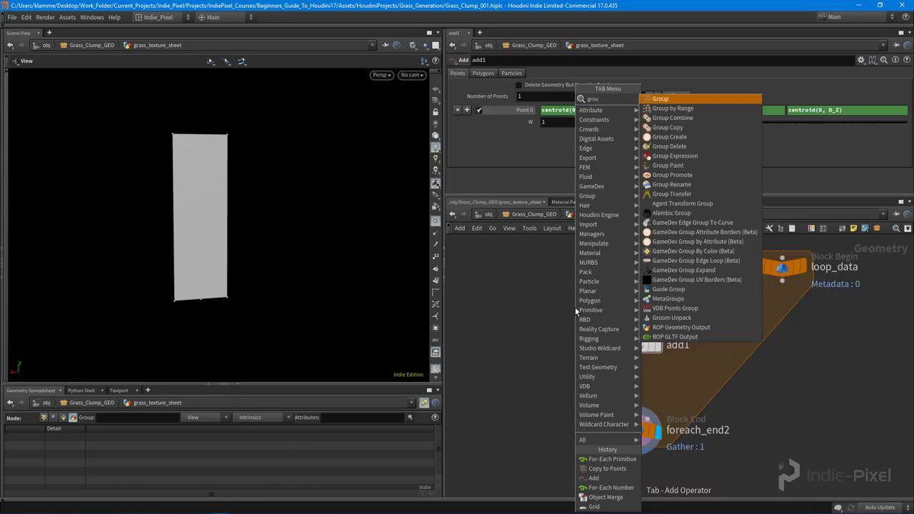
key("Return")
left_click(638, 317)
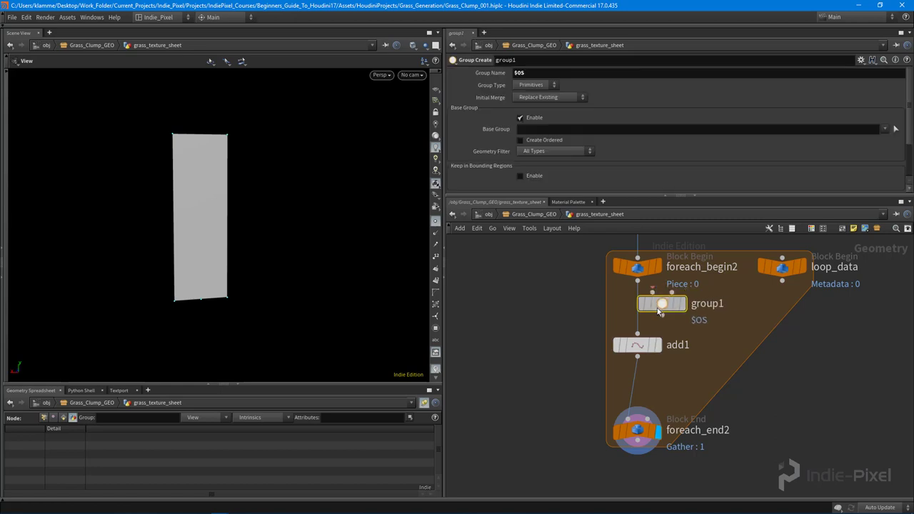
double_click(680, 318)
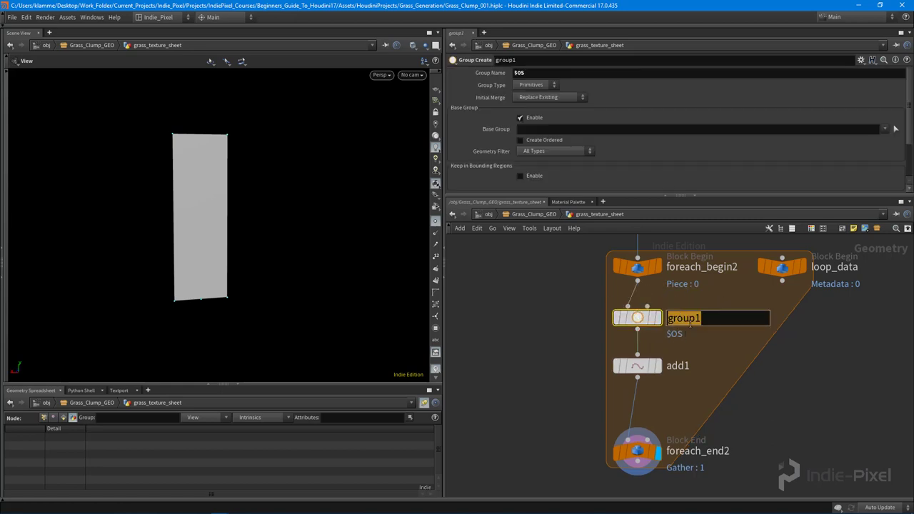
type("origquad")
key("Return")
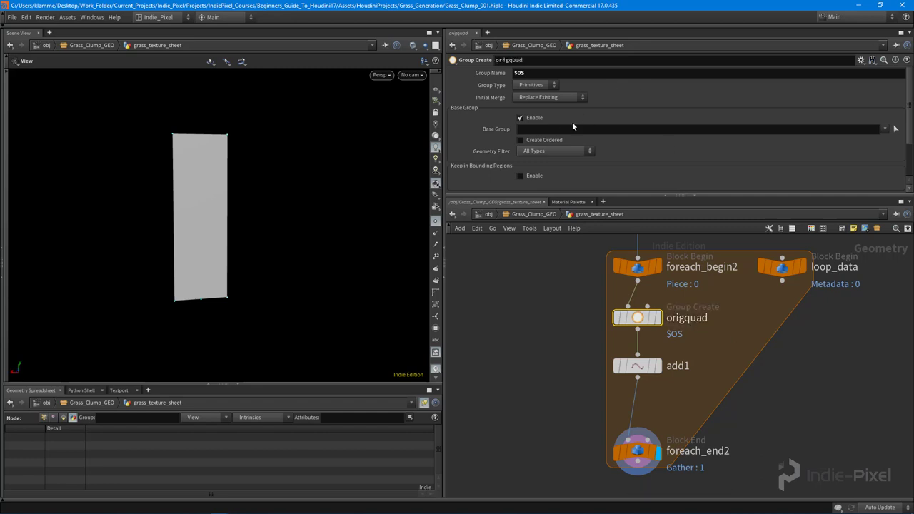
left_click(653, 316)
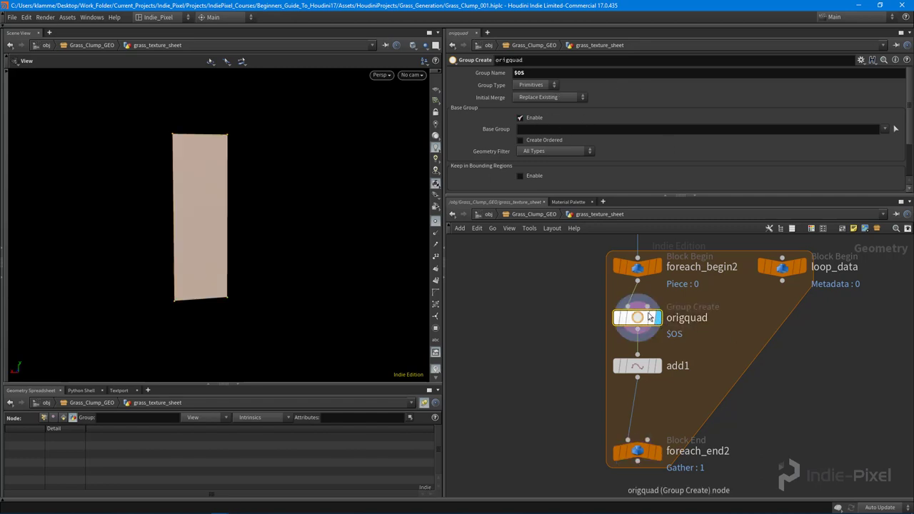
Step: Make room below add1, insert a Blast node between add1 and foreach_end2, and display the Blast's output
middle_click_drag(681, 424, 683, 359)
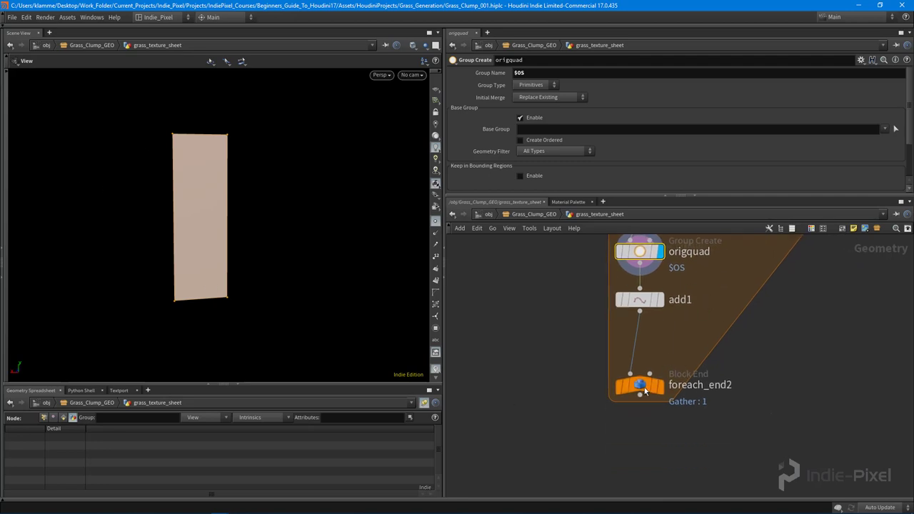
left_click_drag(644, 387, 637, 416)
left_click(659, 300)
mouse_move(644, 304)
left_mouse_down()
mouse_move(645, 289)
mouse_move(644, 298)
left_mouse_up()
left_click(644, 289)
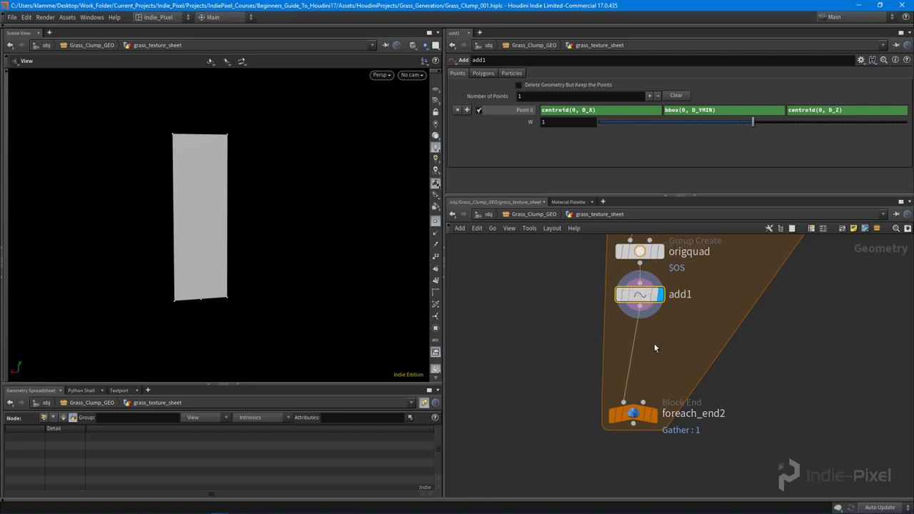
key("Tab")
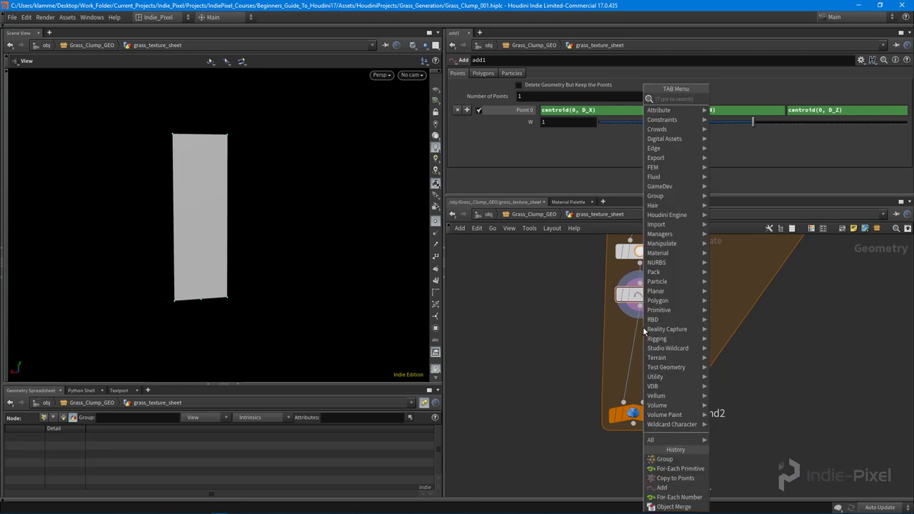
type("blast")
key("Return")
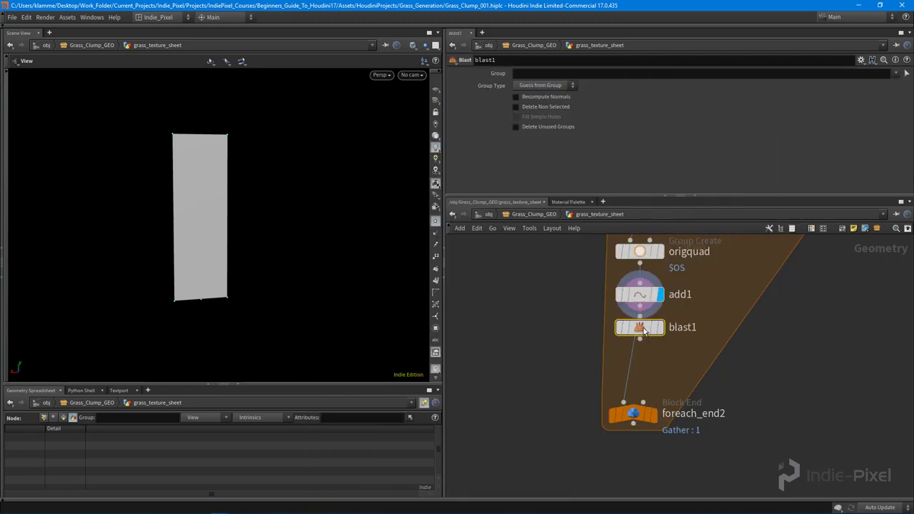
left_click_drag(643, 327, 643, 343)
left_click(660, 342)
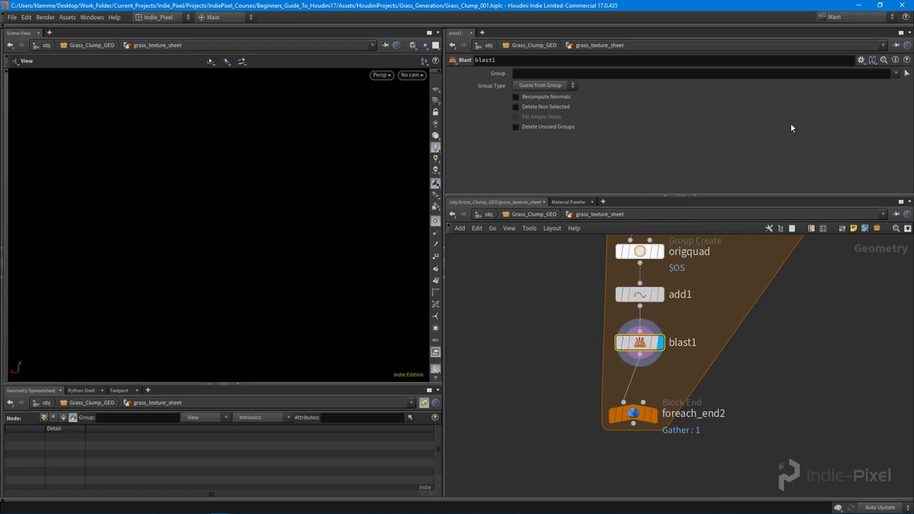
Step: Set blast1's group to origquad to delete the original face, keeping the group type at Guess from Group
left_click(895, 74)
left_click(885, 84)
left_click(551, 86)
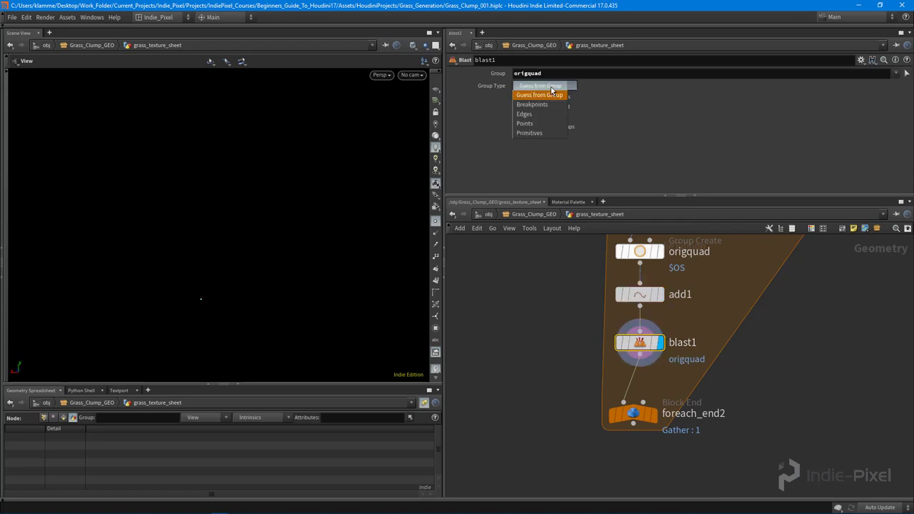
left_click(660, 133)
Step: Bring get_grass_blade and copytopoints1 beside the loop, connect blast1 to copytopoints1's target points input, and display copytopoints1
middle_click_drag(557, 335, 578, 272)
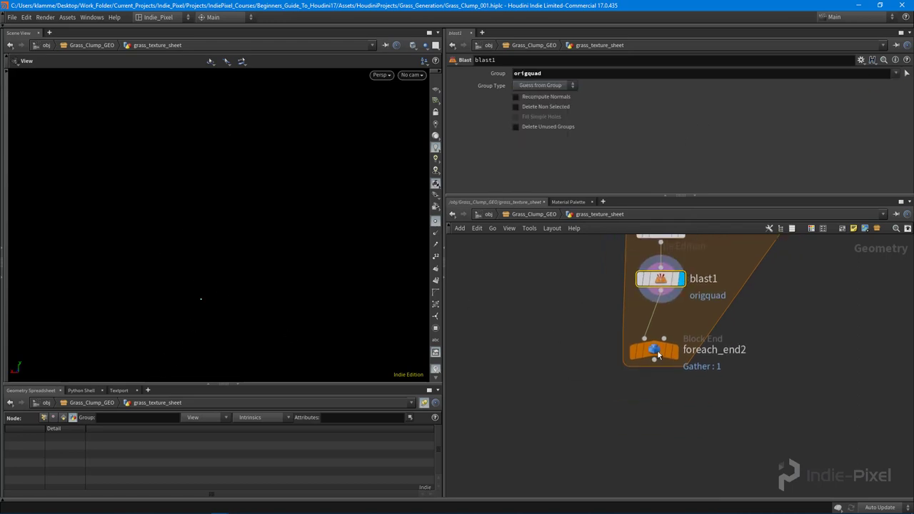
left_click_drag(644, 357, 642, 424)
scroll(617, 396, "down", 2)
middle_click_drag(498, 327, 672, 376)
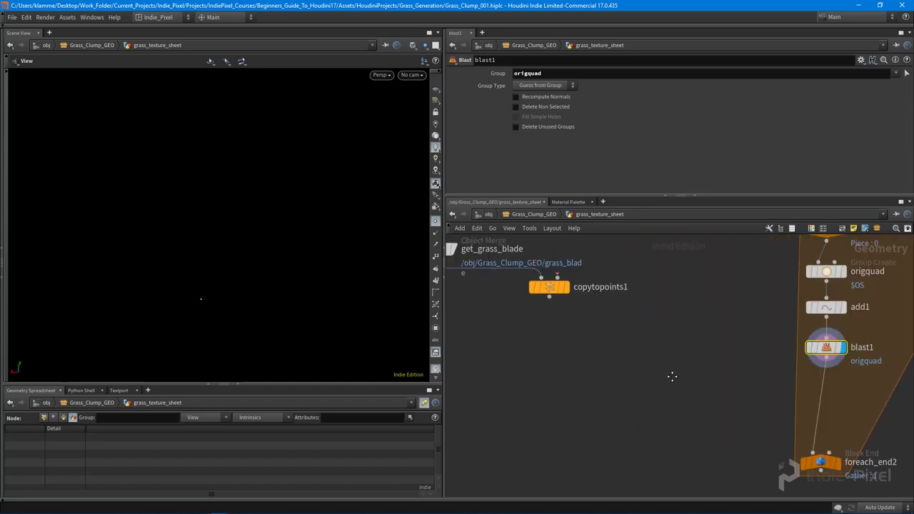
scroll(554, 314, "down", 1)
left_click_drag(554, 302, 705, 399, "shift")
middle_click_drag(700, 292, 642, 269)
scroll(670, 323, "up", 2)
left_click(669, 319)
left_click_drag(748, 330, 640, 382)
left_click(656, 386)
Step: Frame the copied grass blade in the viewport and turn off the display of points
key("g")
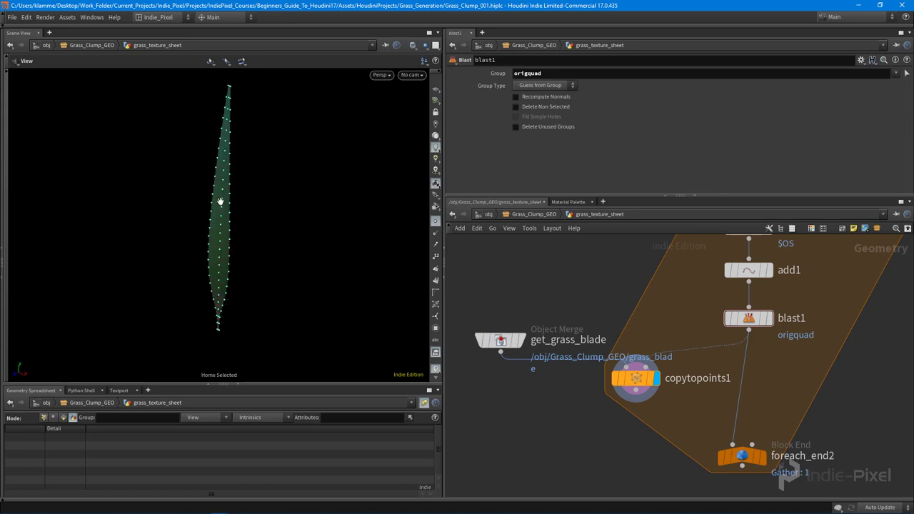
left_click_drag(223, 325, 249, 294)
scroll(249, 293, "down", 2)
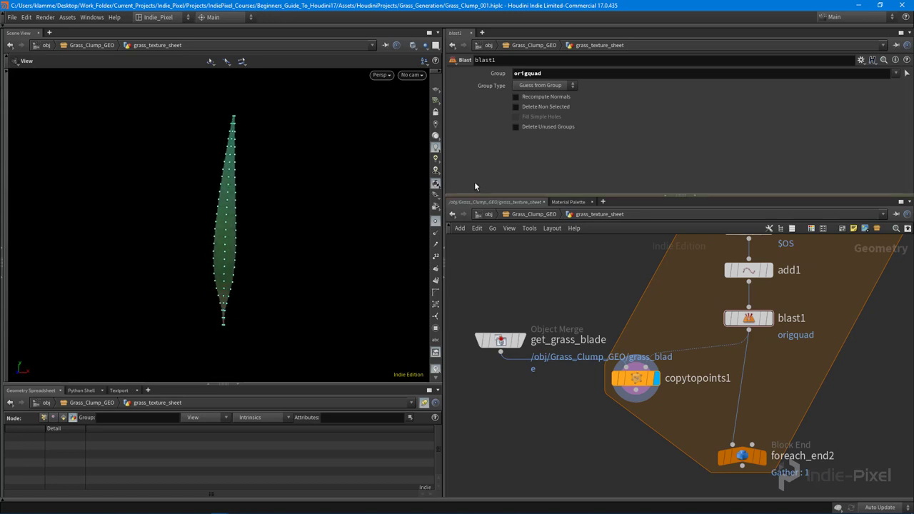
left_click(435, 221)
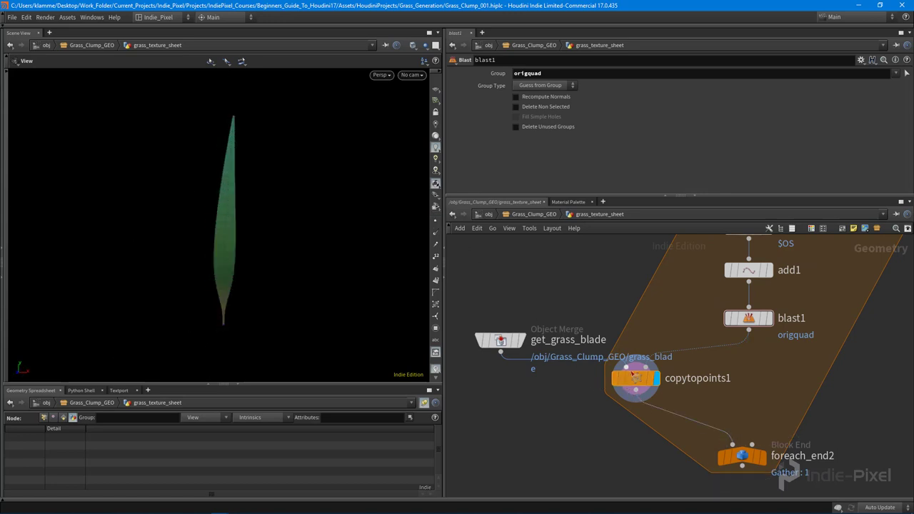
Step: Wire copytopoints1 into foreach_end2, line up the blade, copy and end nodes, and display foreach_end2
left_click_drag(639, 379, 699, 384)
left_click_drag(500, 341, 547, 330)
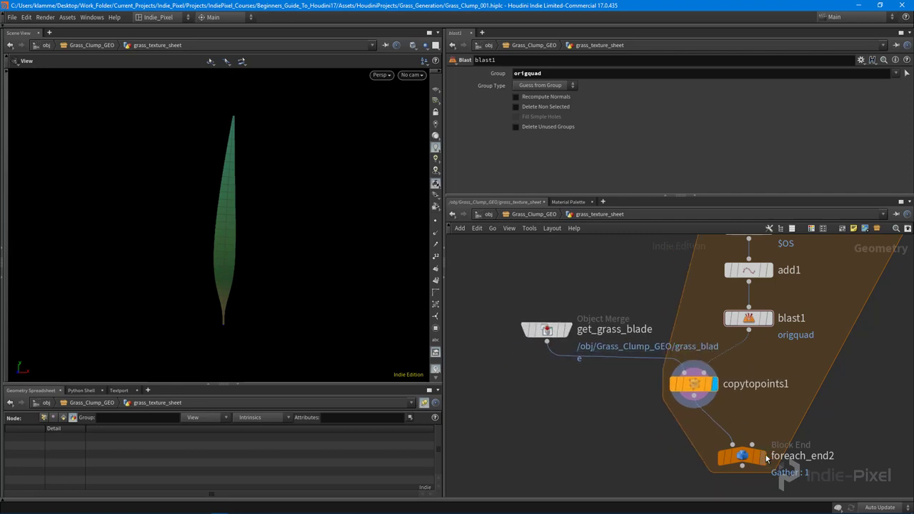
left_click_drag(758, 463, 710, 459)
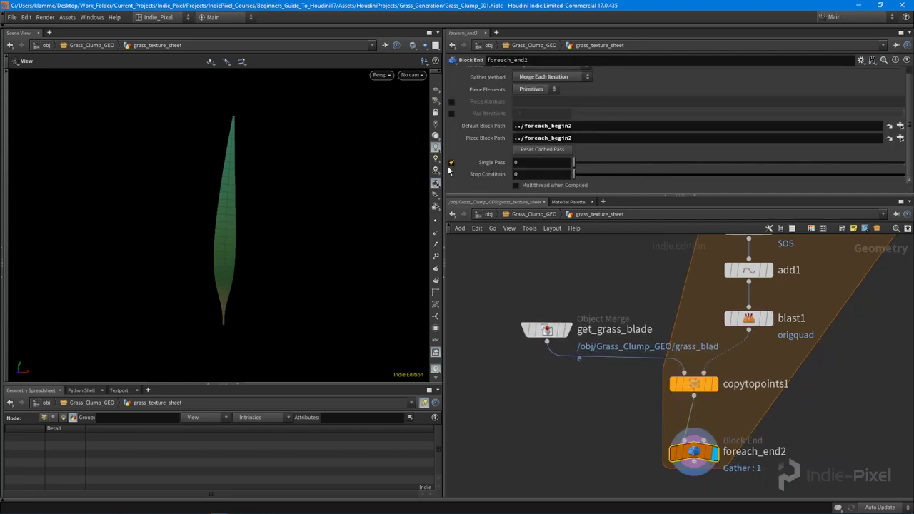
Step: Turn off Single Pass on foreach_end2 so the loop places a blade on every grid face
left_click(450, 163)
right_click_drag(239, 244, 96, 242)
right_click_drag(215, 236, 93, 250)
right_click_drag(322, 225, 236, 227)
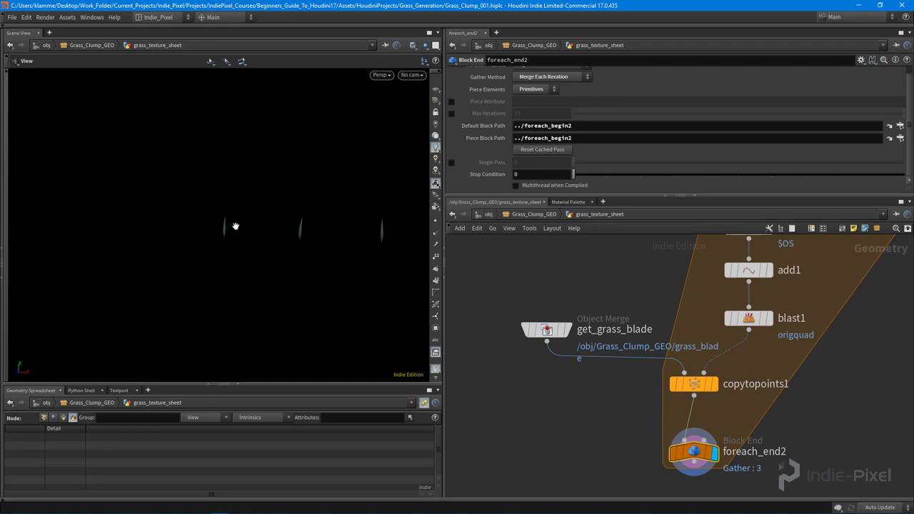
middle_click_drag(236, 227, 129, 245)
scroll(642, 293, "down", 5)
scroll(698, 263, "up", 5)
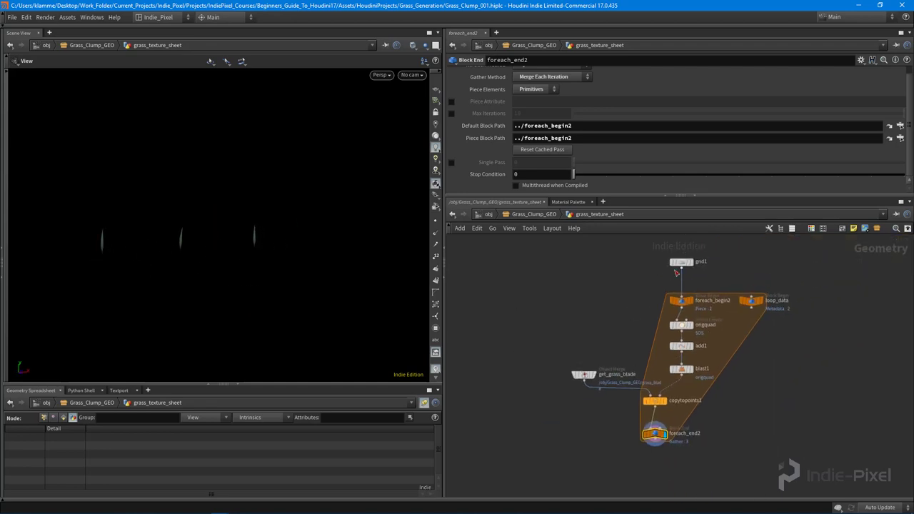
Step: Show grid1 as a template to compare its faces with the size of the placed blades
left_click(695, 262)
right_click_drag(258, 240, 210, 260)
middle_click_drag(233, 208, 235, 261)
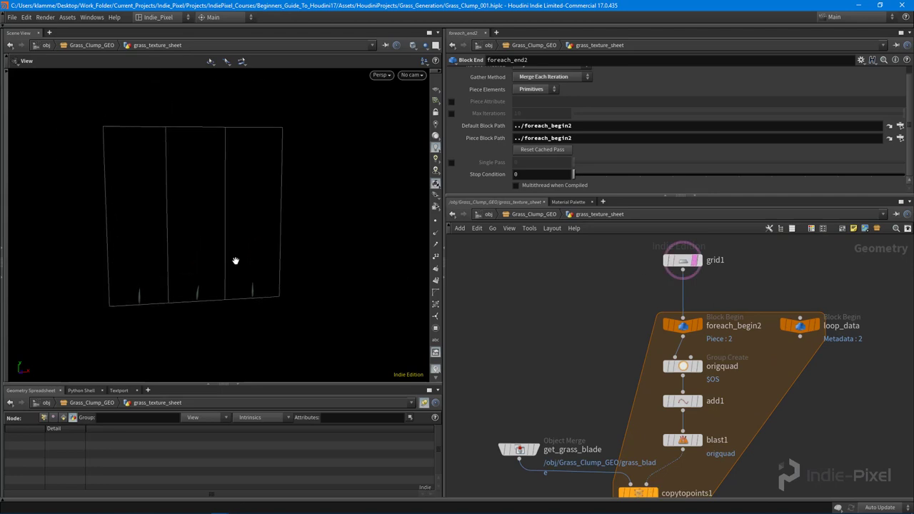
mouse_move(260, 278)
left_mouse_down()
mouse_move(235, 277)
mouse_move(250, 277)
left_mouse_up()
Step: Try a grid1 size of 1 by 1 and examine how the blades fit the cells
left_click(675, 264)
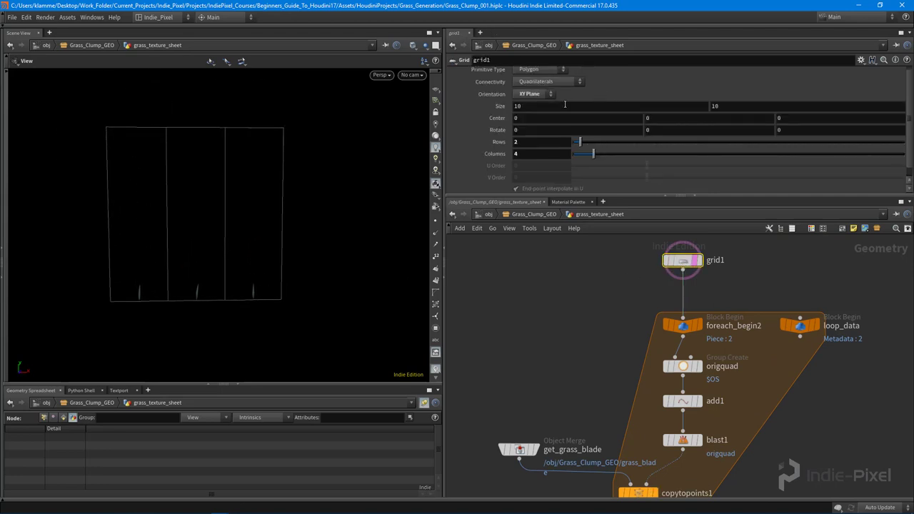
double_click(565, 104)
type("1")
key("Tab")
type("1")
key("Return")
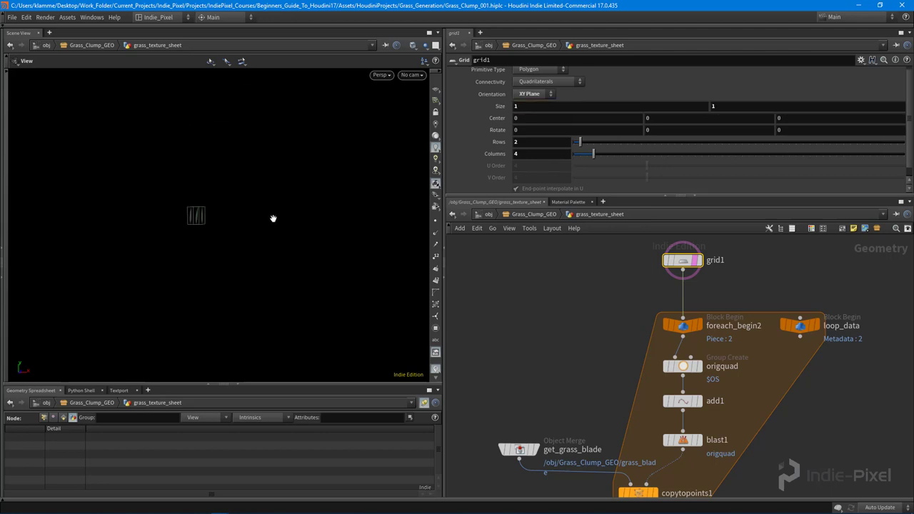
key("g")
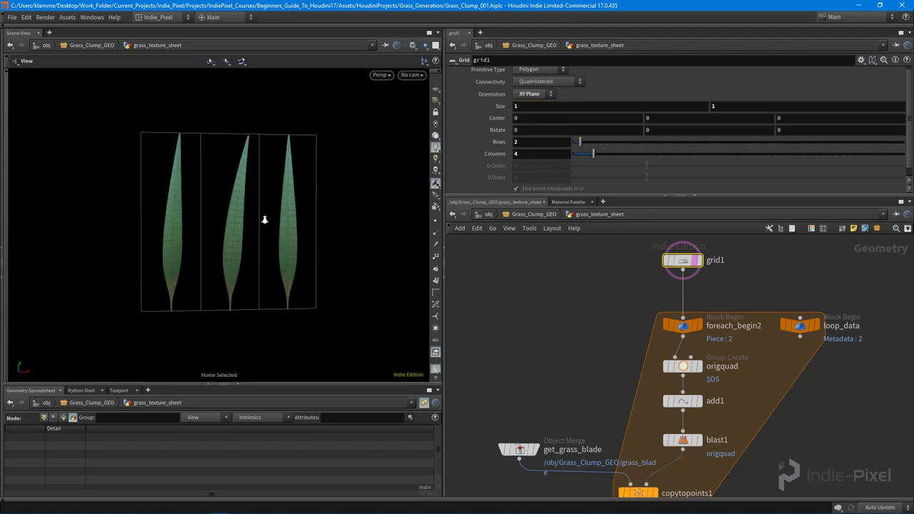
left_click_drag(179, 302, 221, 279)
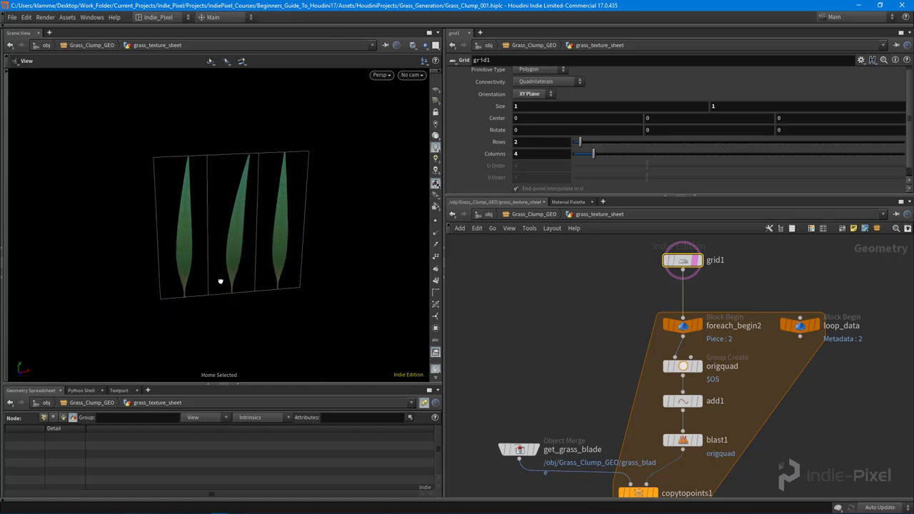
Step: Restore grid1's size to 10 by 10 and reframe the grid and blades
left_click(573, 106)
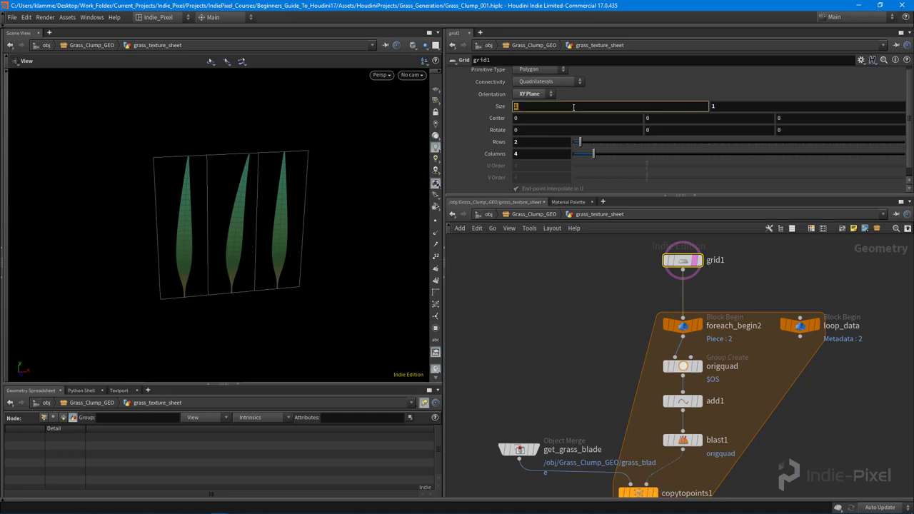
type("0")
key("Tab")
type("0")
key("Return")
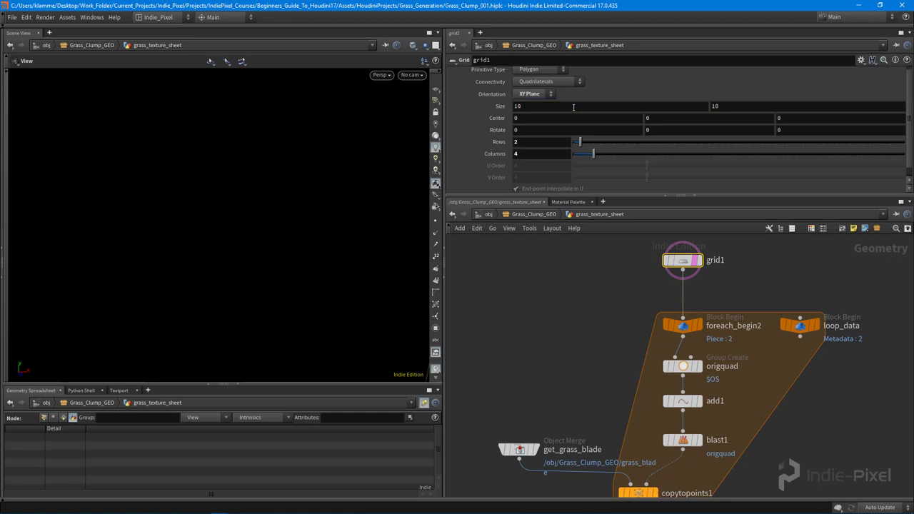
key("g")
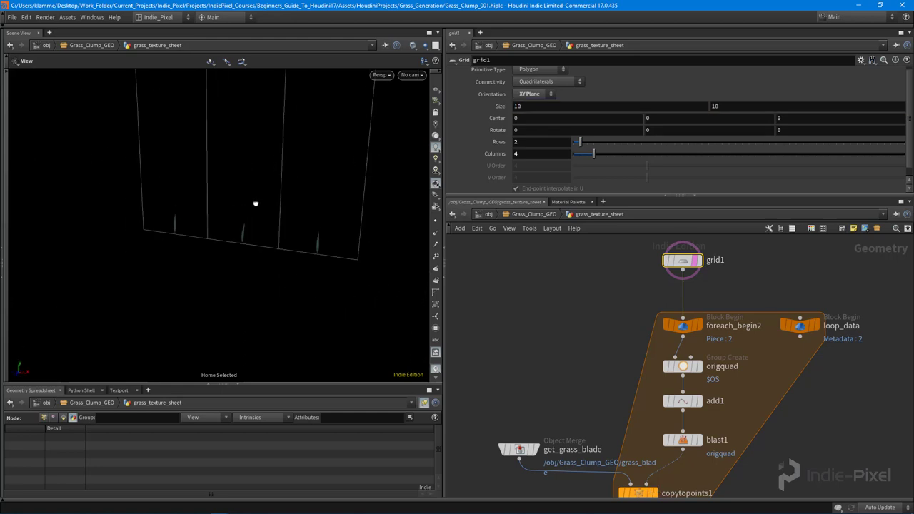
scroll(237, 191, "down", 1)
middle_click_drag(236, 191, 204, 261)
Step: Move foreach_end2 further below copytopoints1 to make room inside the loop block
middle_click_drag(587, 369, 565, 372)
middle_click_drag(558, 416, 557, 259)
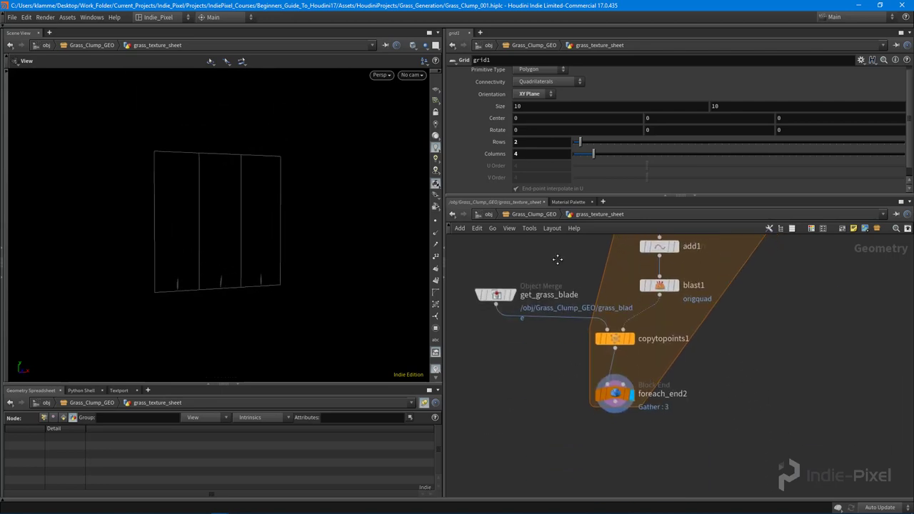
middle_click_drag(597, 439, 589, 392)
left_click_drag(605, 349, 605, 456)
left_click_drag(278, 249, 242, 261)
scroll(243, 261, "up", 1)
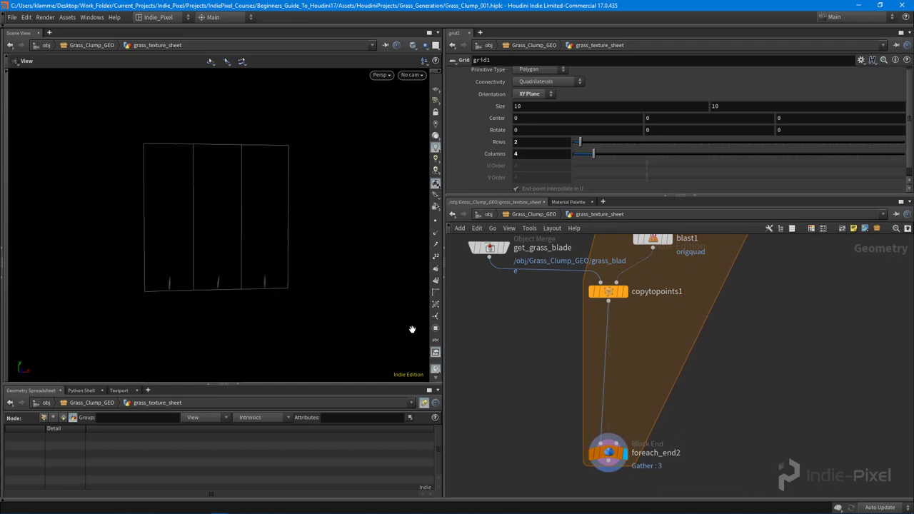
Step: Add a Match Size node inside the loop between copytopoints1 and foreach_end2
key("Tab")
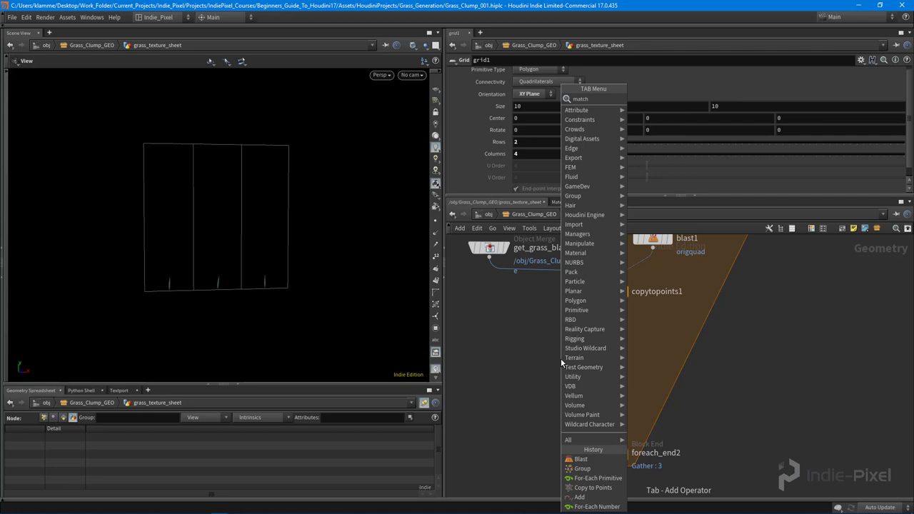
type("match")
key("BackSpace")
key("BackSpace")
key("BackSpace")
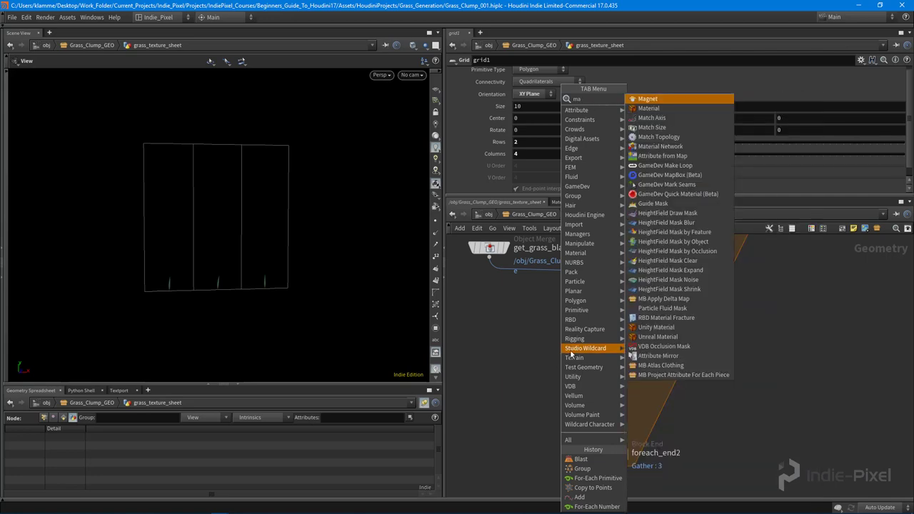
left_click(657, 128)
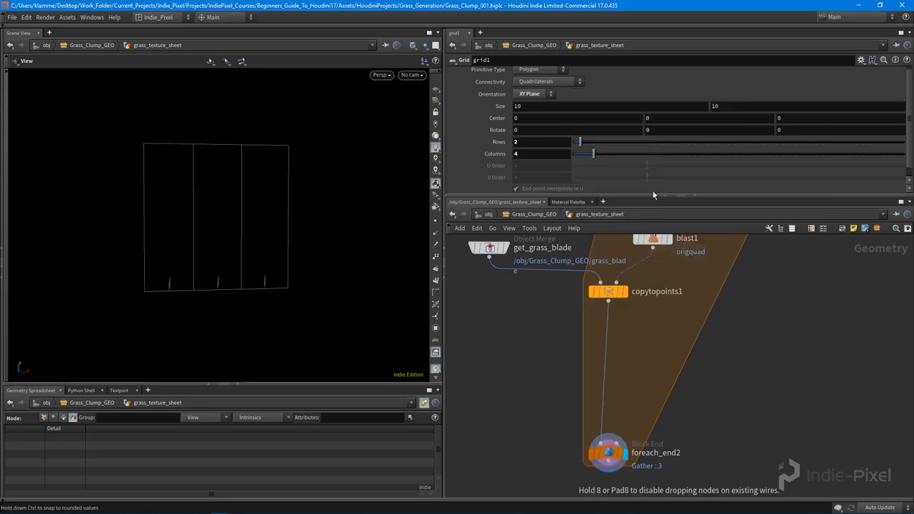
left_click(628, 375)
scroll(630, 381, "up", 1)
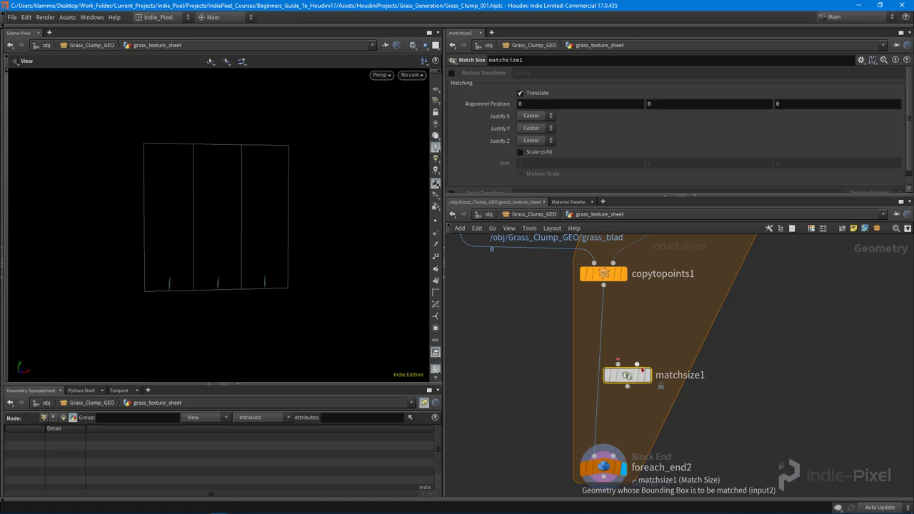
Step: Connect copytopoints1 to matchsize1's first input and display matchsize1
left_click(644, 363)
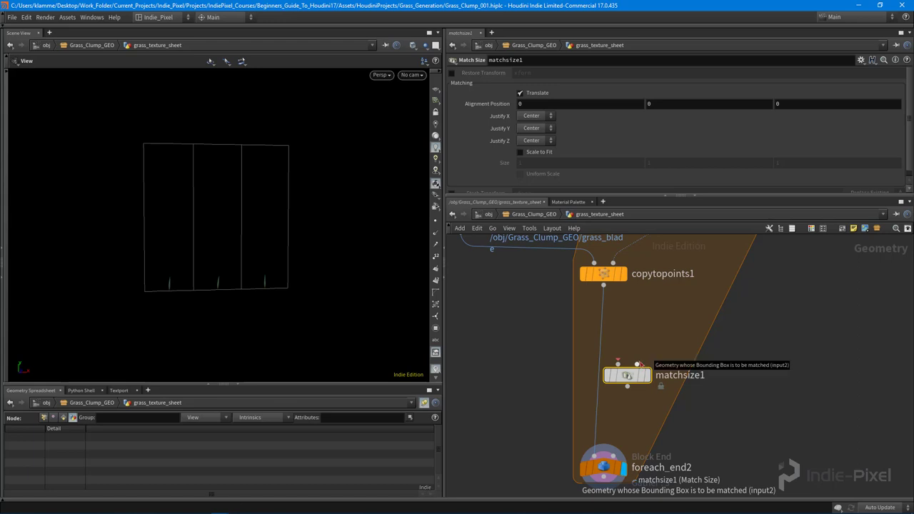
left_click(616, 375)
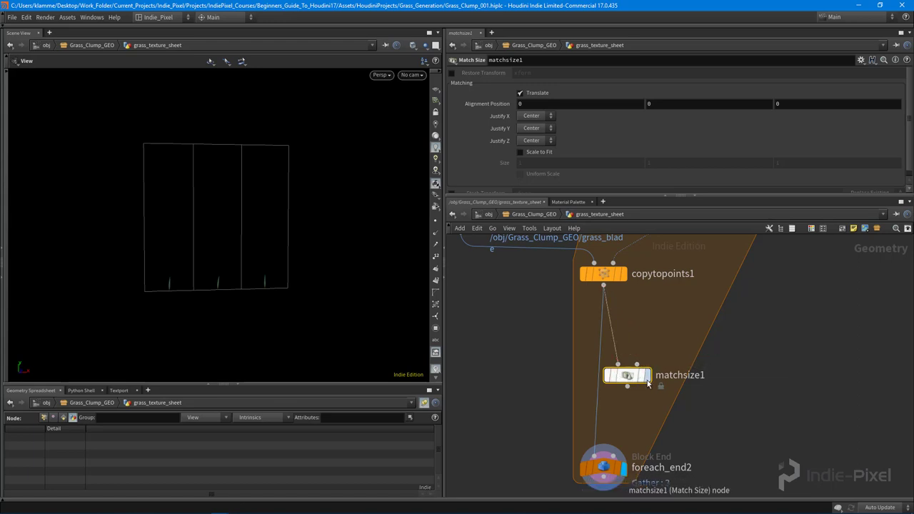
left_click(646, 374)
left_click_drag(630, 376, 644, 370)
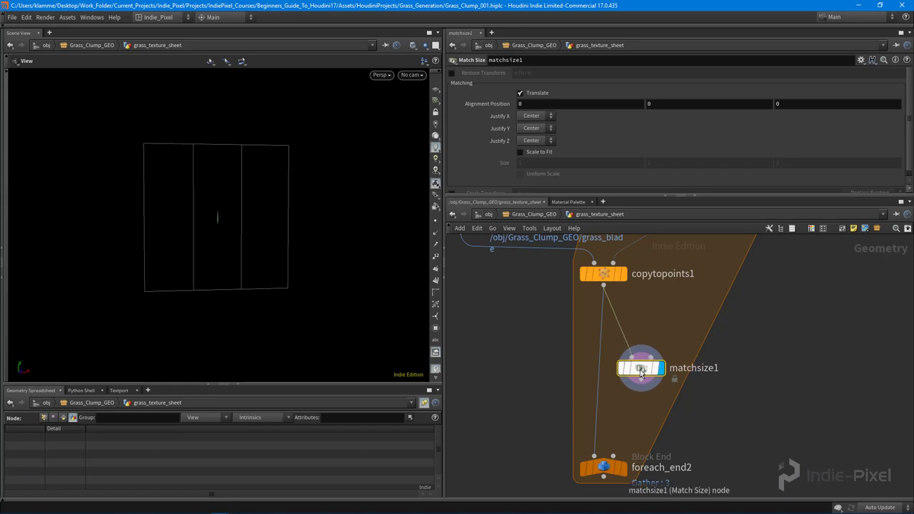
Step: Try shifting grid1 and the loop's first nodes aside and wiring origquad directly into matchsize1's second input
middle_click_drag(658, 302, 657, 342)
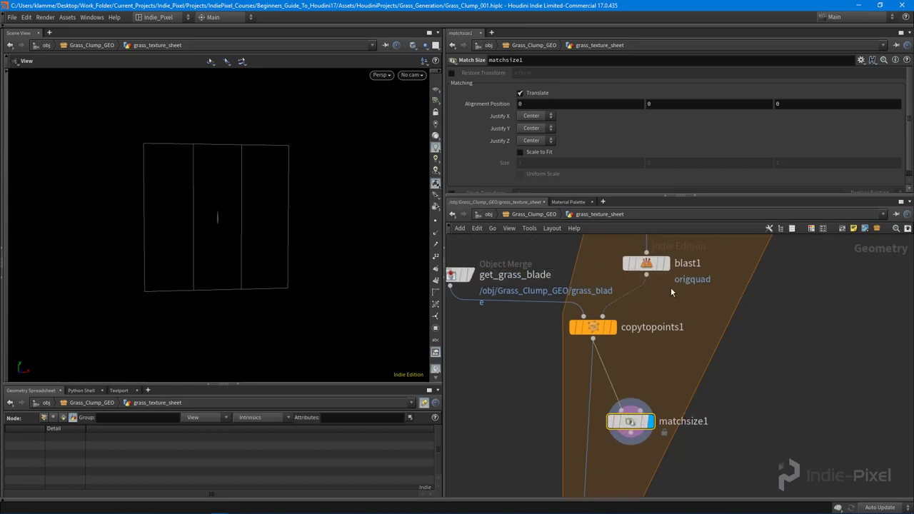
scroll(642, 318, "down", 8)
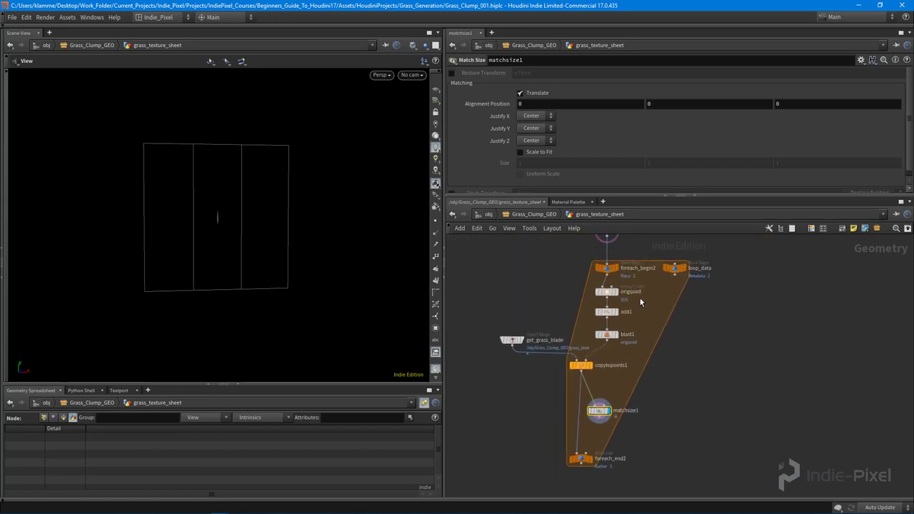
left_click_drag(575, 264, 714, 300)
left_click_drag(613, 292, 659, 293)
middle_click_drag(649, 321, 640, 350)
left_click_drag(598, 259, 645, 258)
left_click(645, 332)
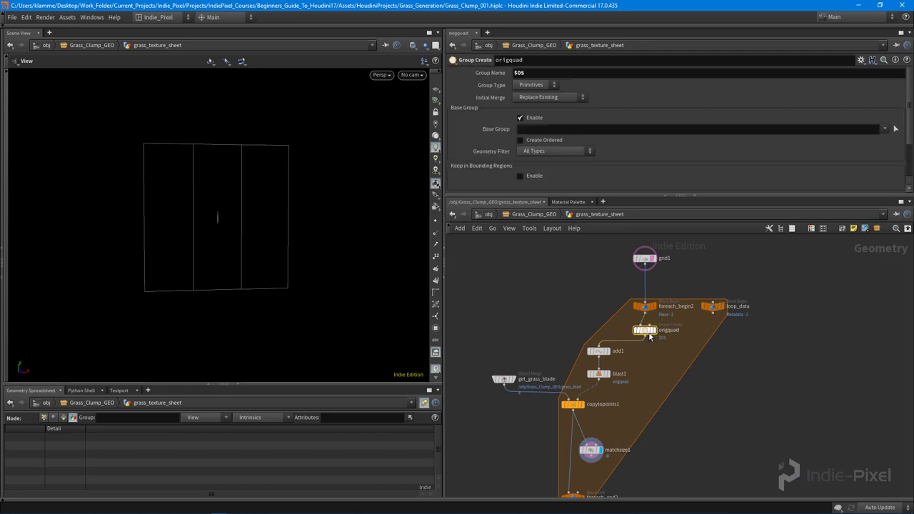
left_click(646, 337)
left_click(595, 450)
mouse_move(595, 451)
left_mouse_down()
mouse_move(651, 448)
mouse_move(643, 441)
left_mouse_up()
Step: Undo the direct origquad connection and move the upper nodes back in line above add1
key("ctrl+z")
key("ctrl+z")
key("ctrl+z")
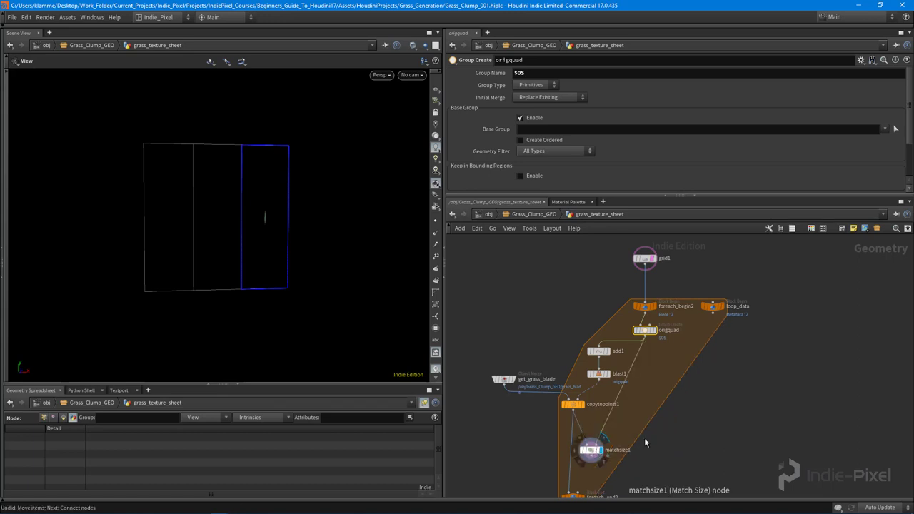
left_click_drag(616, 240, 726, 329)
left_click_drag(646, 330, 597, 329)
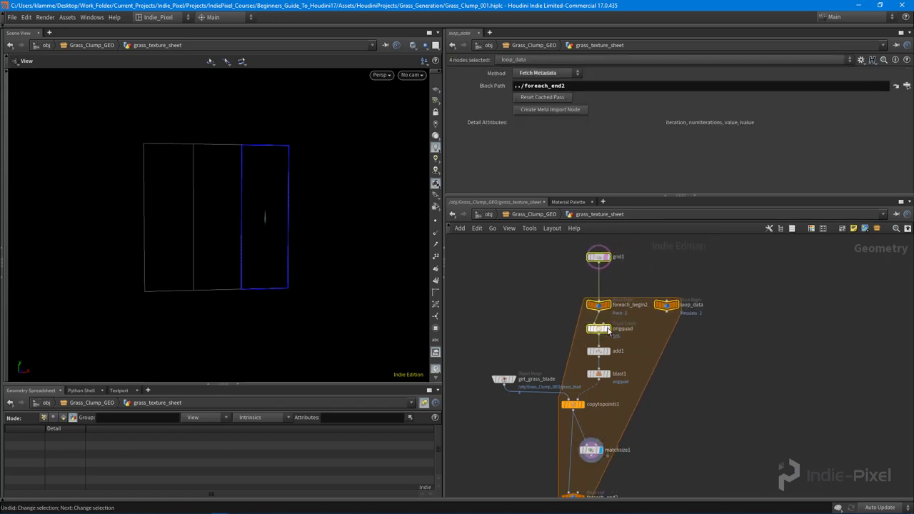
left_click(647, 370)
Step: Add an Object Merge node inside the loop above matchsize1 and name it get_current_quad
middle_click_drag(647, 373, 651, 280)
scroll(621, 309, "up", 3)
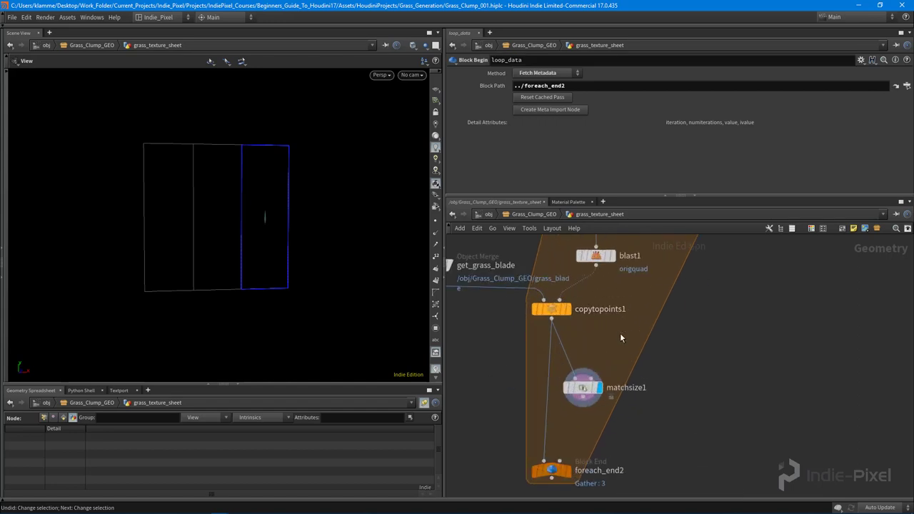
key("Tab")
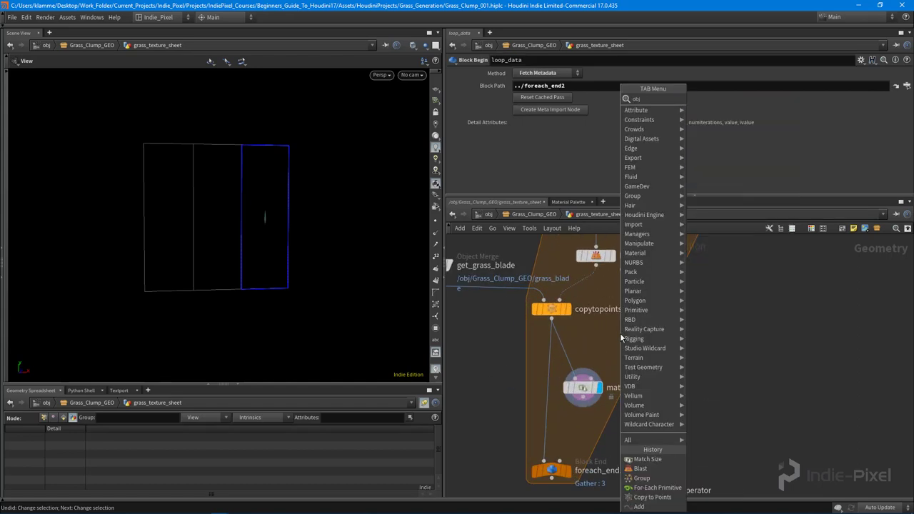
key("Escape")
key("Tab")
type("obj")
key("Return")
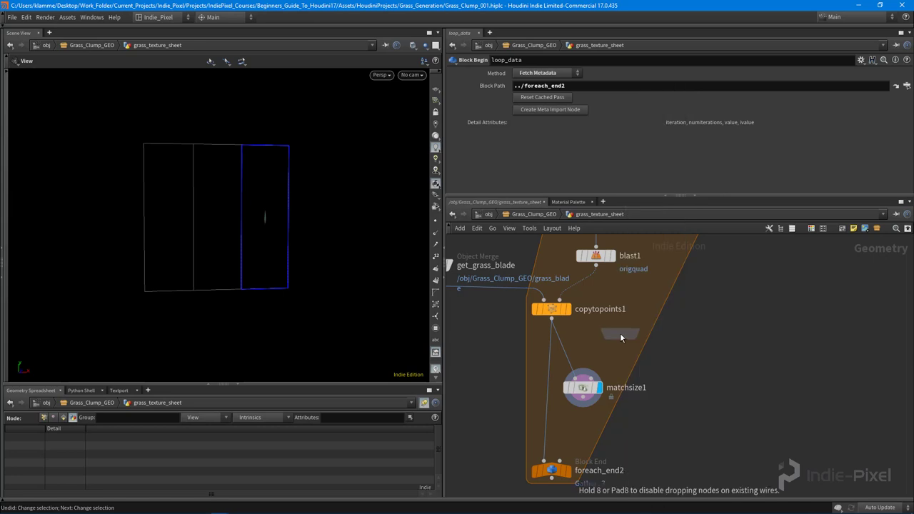
left_click(621, 338)
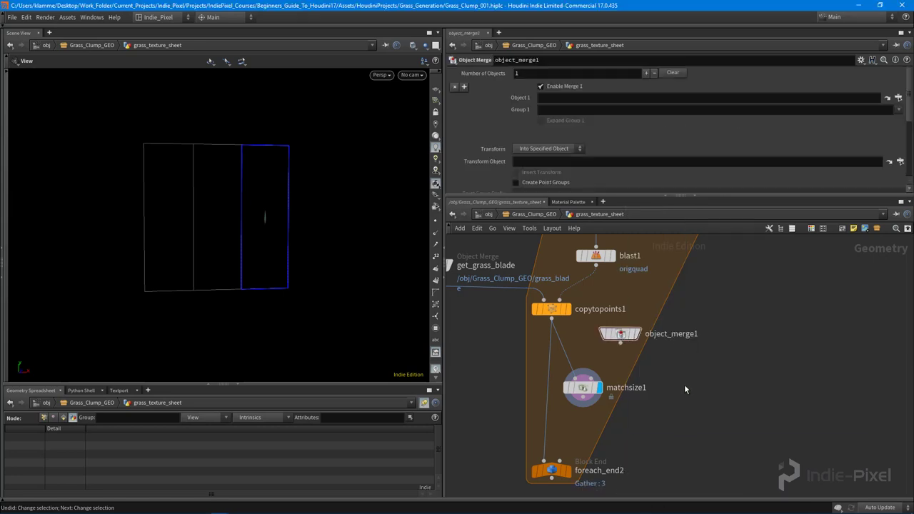
double_click(673, 334)
type("get_current_quad")
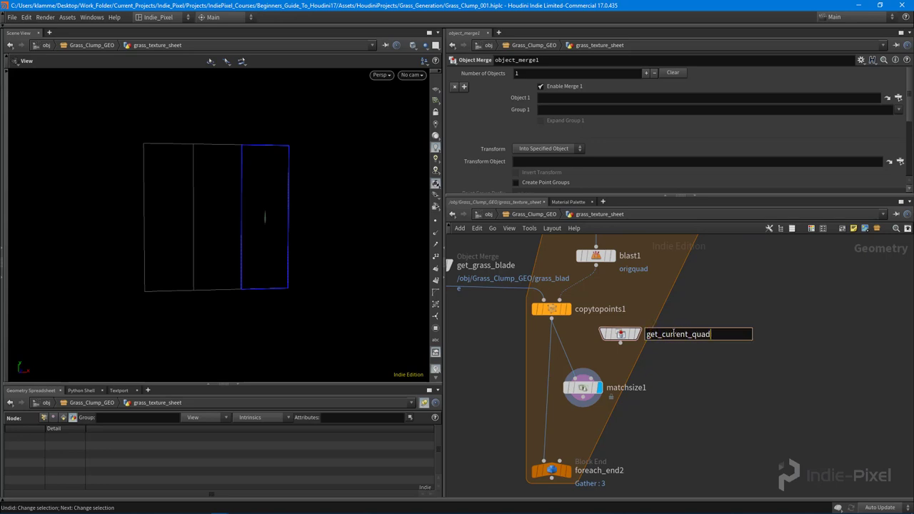
key("Return")
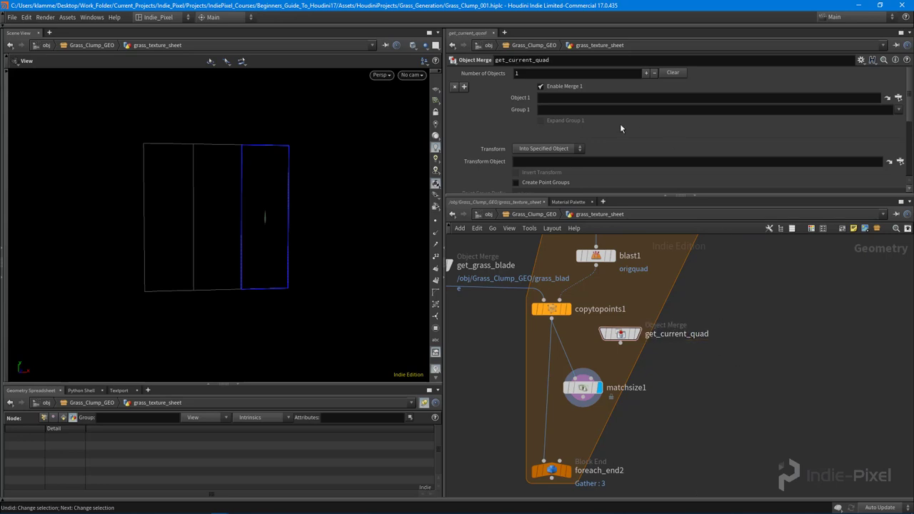
Step: Set get_current_quad's Transform to None and its Object 1 to /obj/Grass_Clump_GEO/grass_texture_sheet/origquad
left_click(544, 148)
left_click(546, 149)
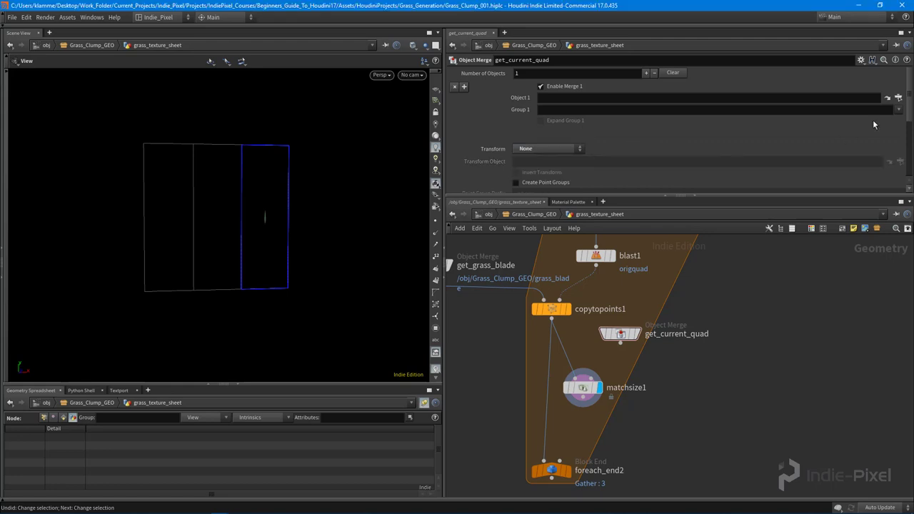
left_click(898, 98)
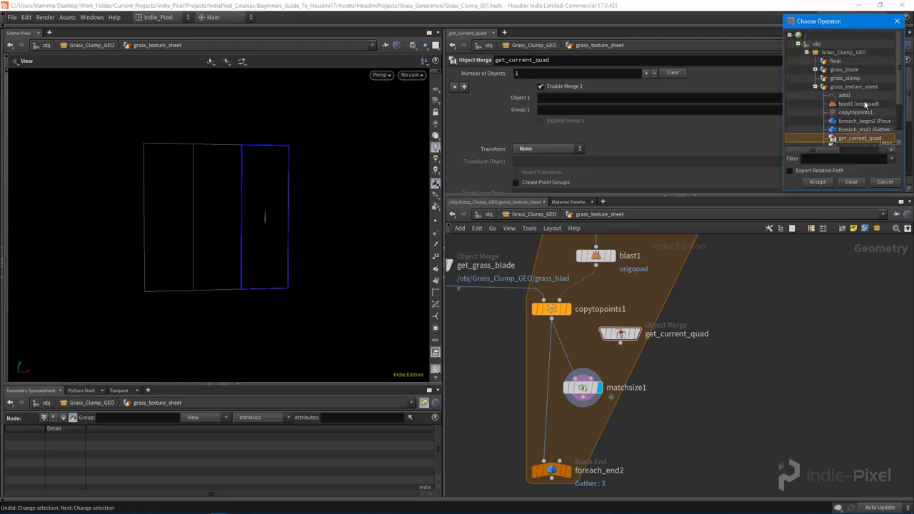
scroll(852, 127, "down", 2)
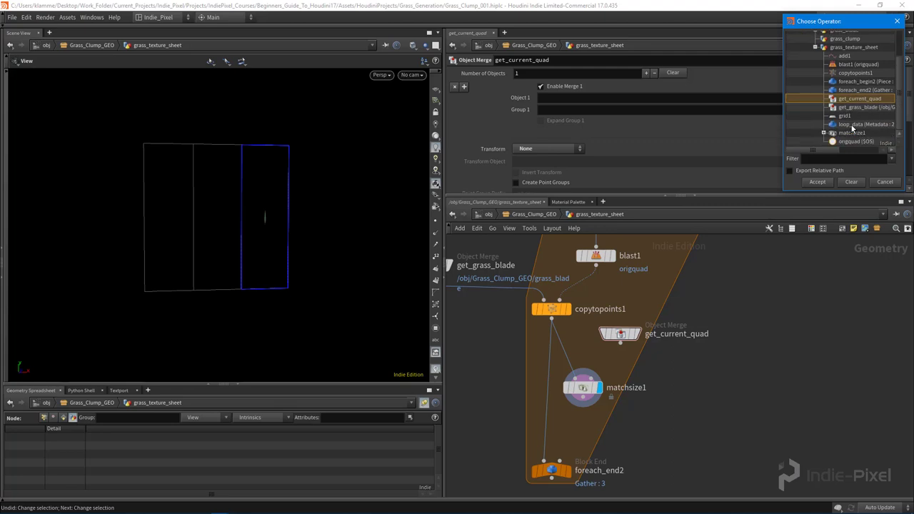
double_click(861, 142)
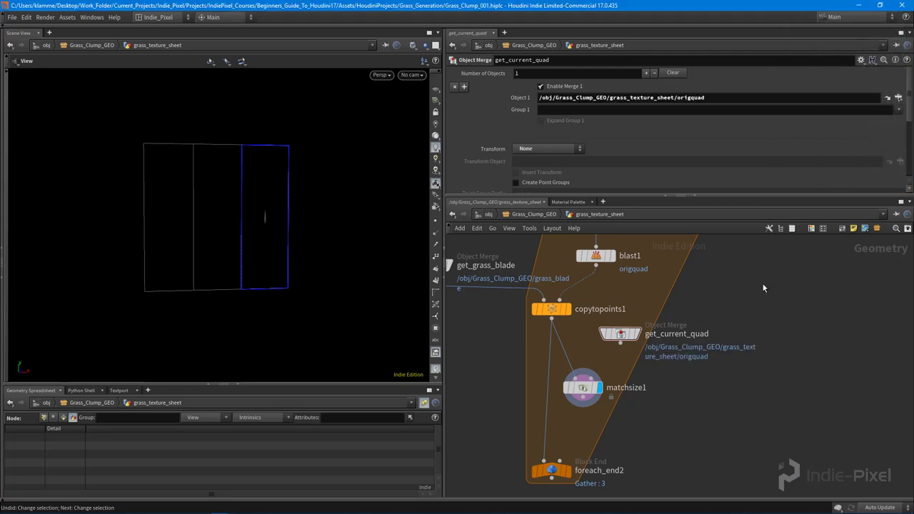
Step: Connect get_current_quad to matchsize1's second input, position it beside the loop nodes and display matchsize1
left_click(636, 334)
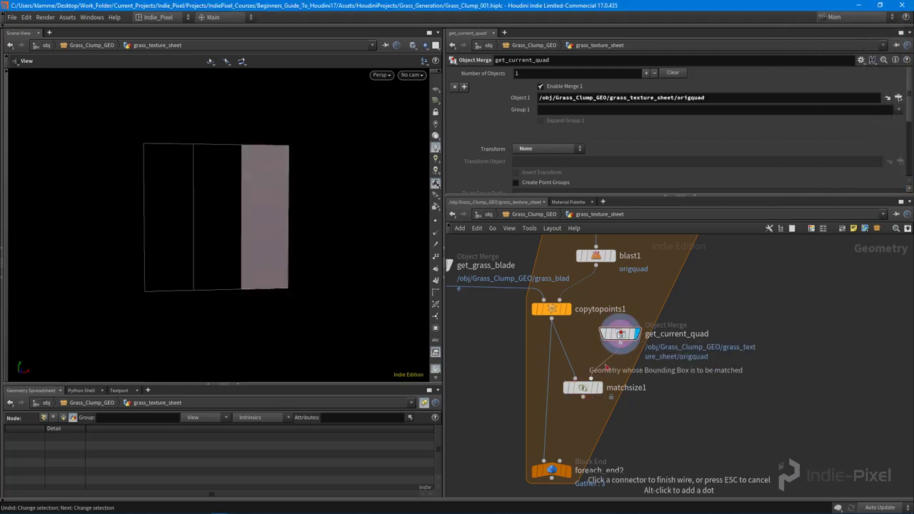
scroll(637, 371, "down", 2)
left_click_drag(626, 342, 629, 354)
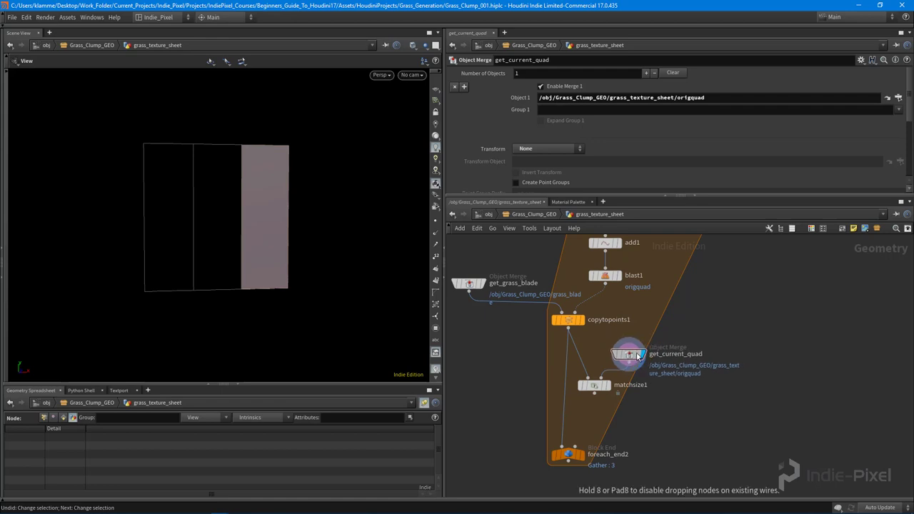
middle_click_drag(663, 237, 662, 285)
middle_click_drag(749, 302, 752, 344)
middle_click_drag(471, 308, 498, 240)
middle_click_drag(672, 439, 677, 378)
scroll(672, 379, "up", 3)
left_click(628, 365)
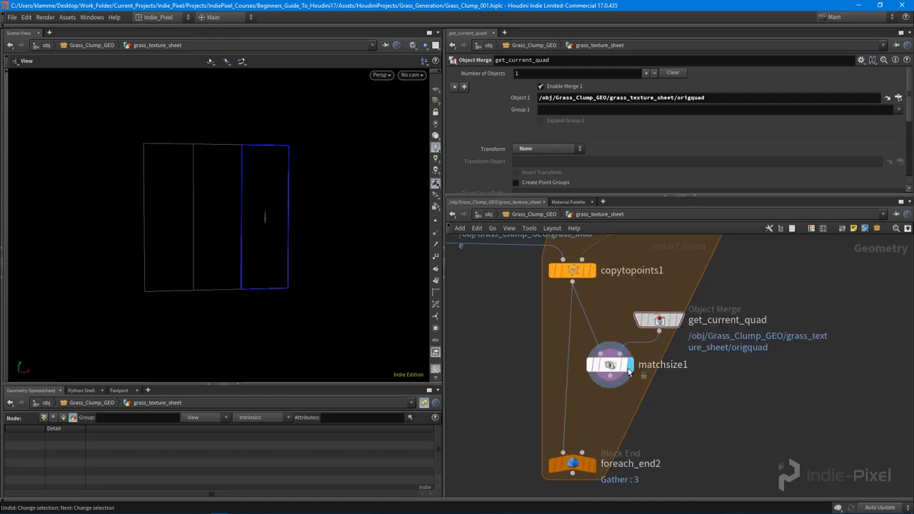
Step: Turn on Scale to Fit on matchsize1 so the blade fills the current quad
left_click(607, 365)
right_click_drag(335, 258, 265, 250)
left_click_drag(266, 250, 240, 249)
right_click_drag(241, 249, 279, 245)
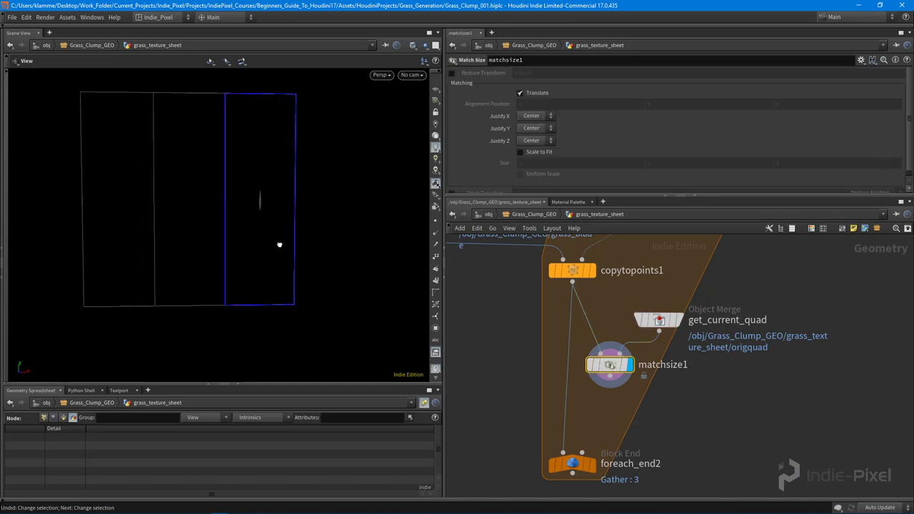
mouse_move(268, 239)
left_mouse_down()
mouse_move(254, 237)
mouse_move(288, 212)
mouse_move(277, 225)
left_mouse_up()
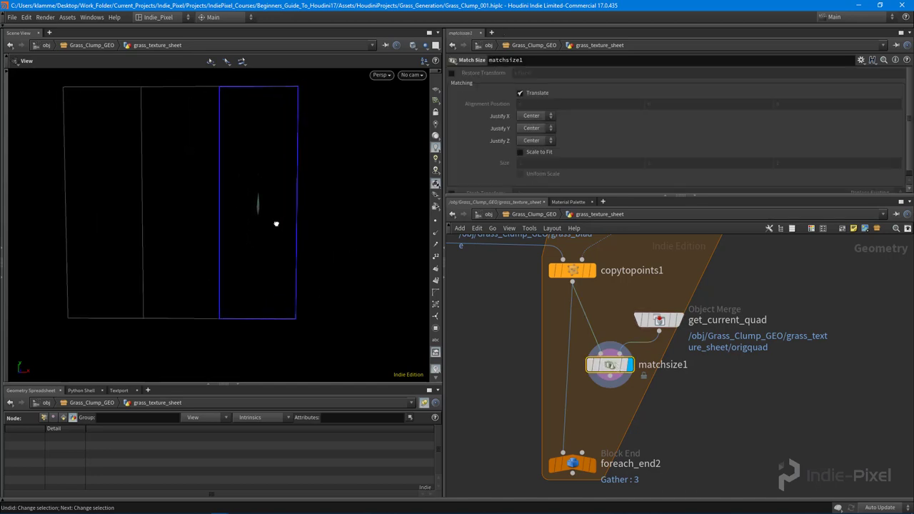
left_click(543, 152)
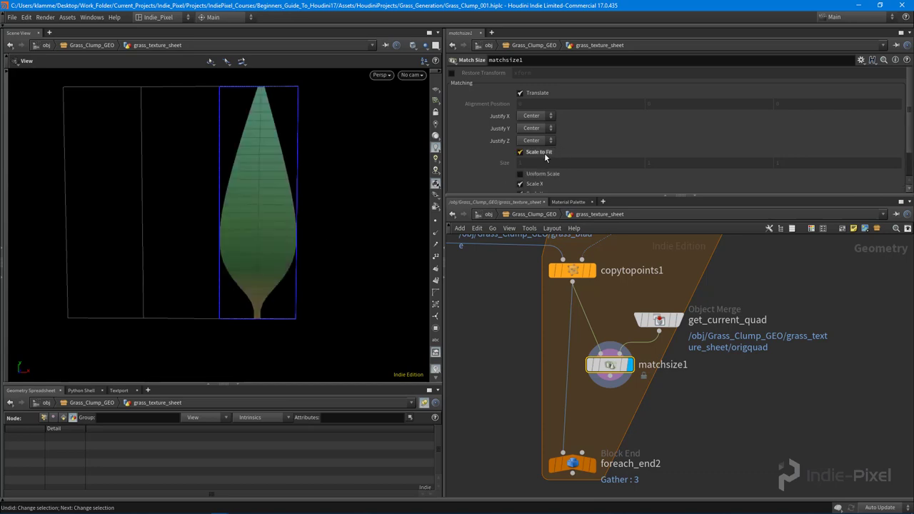
Step: Turn off Scale X and Scale Z on matchsize1, leaving only Scale Y enabled
scroll(564, 182, "down", 1)
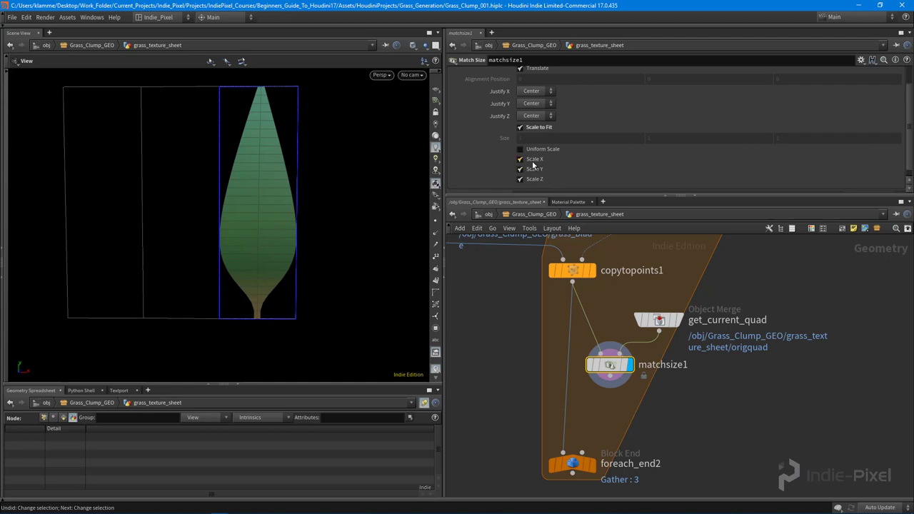
left_click(535, 160)
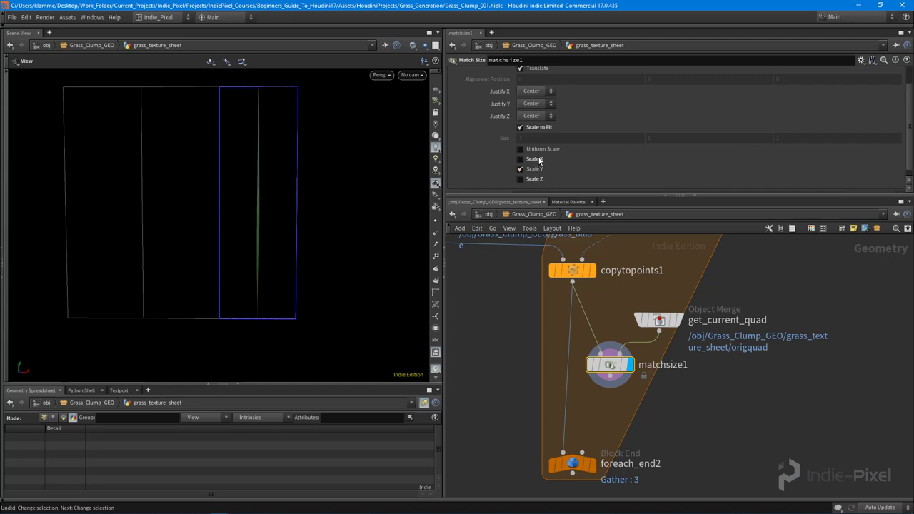
left_click(521, 169)
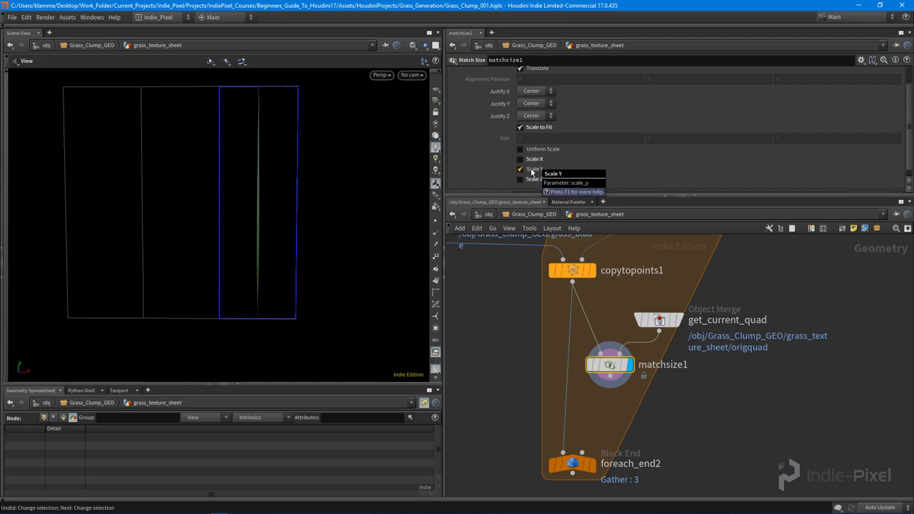
Step: Set Justify X, Justify Y and Justify Z on matchsize1 to None
left_click(544, 91)
left_click(542, 92)
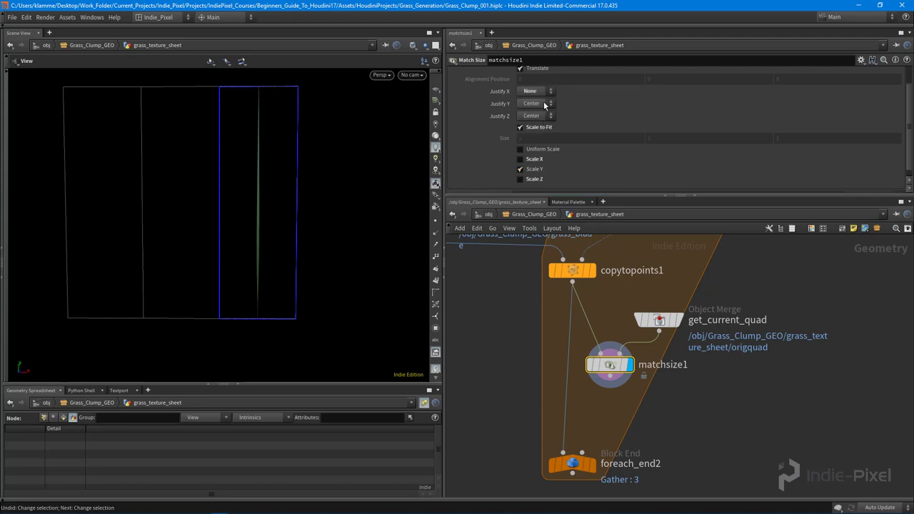
left_click(543, 103)
left_click(541, 103)
left_click(542, 117)
left_click(539, 127)
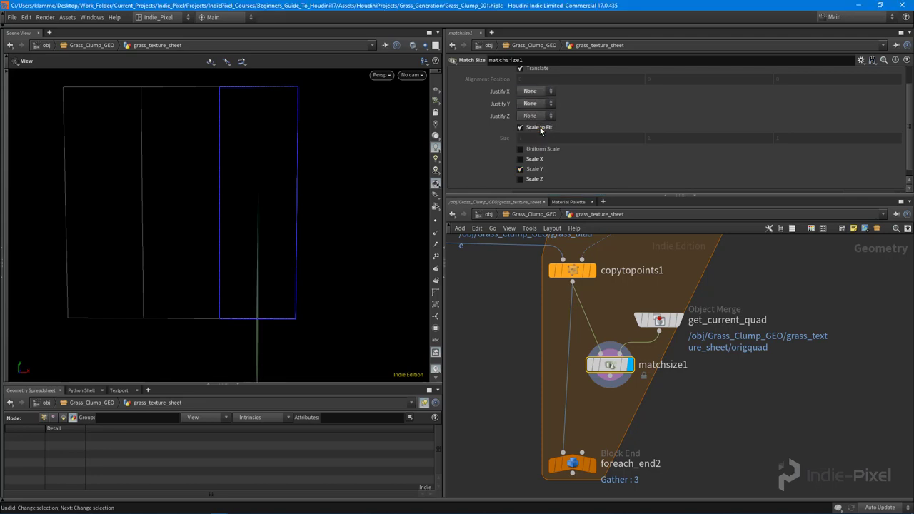
Step: Try matchsize1 with Translate turned off, then restore Translate and set Justify X to Center
scroll(373, 222, "down", 2)
left_click_drag(325, 234, 318, 240)
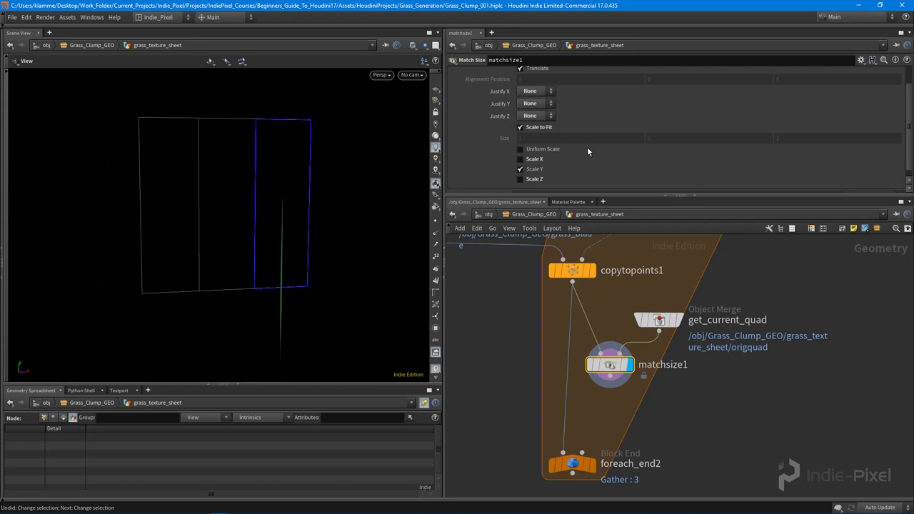
scroll(587, 146, "up", 2)
left_click(538, 93)
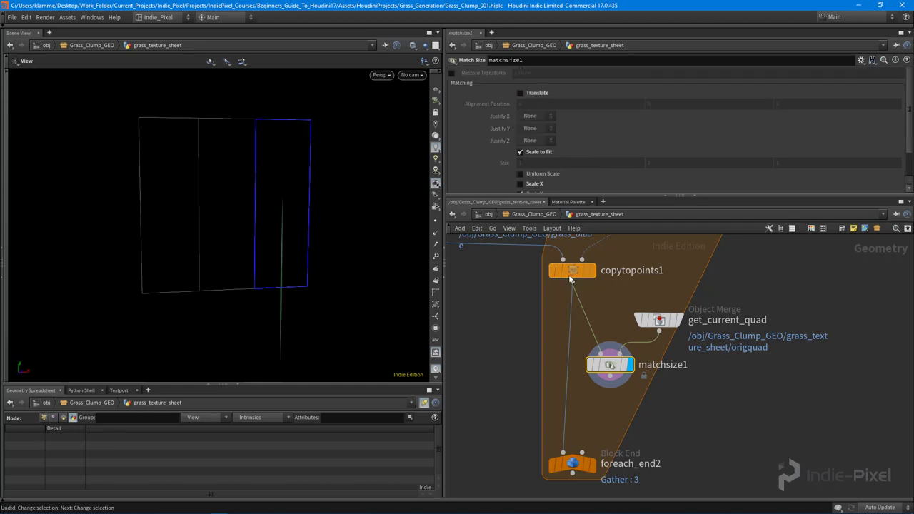
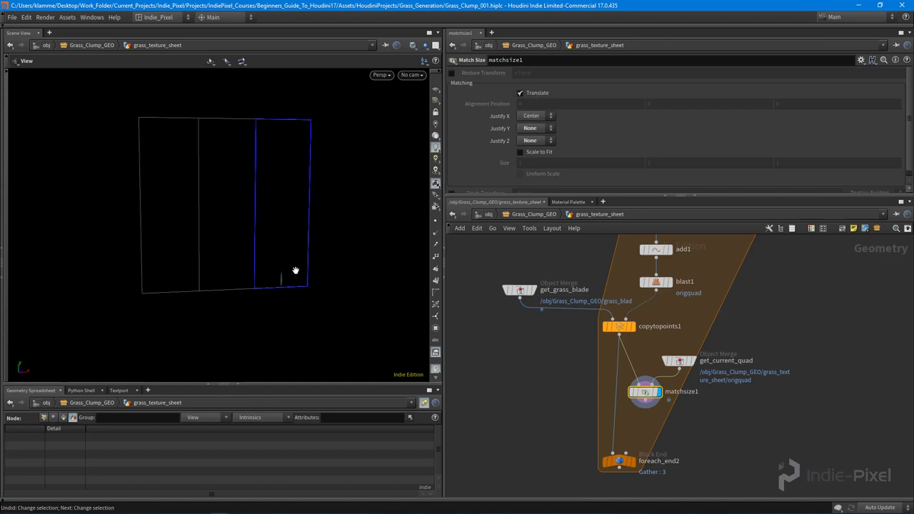
left_click_drag(296, 271, 334, 272)
scroll(558, 132, "down", 1)
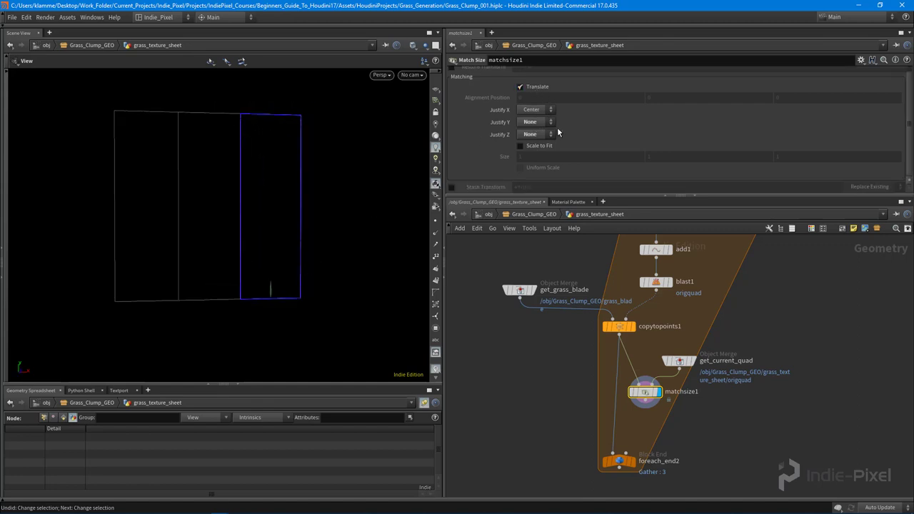
Step: Turn on Scale to Fit and Uniform Scale on matchsize1, with Scale Axis set to Y
left_click(539, 147)
scroll(619, 138, "down", 1)
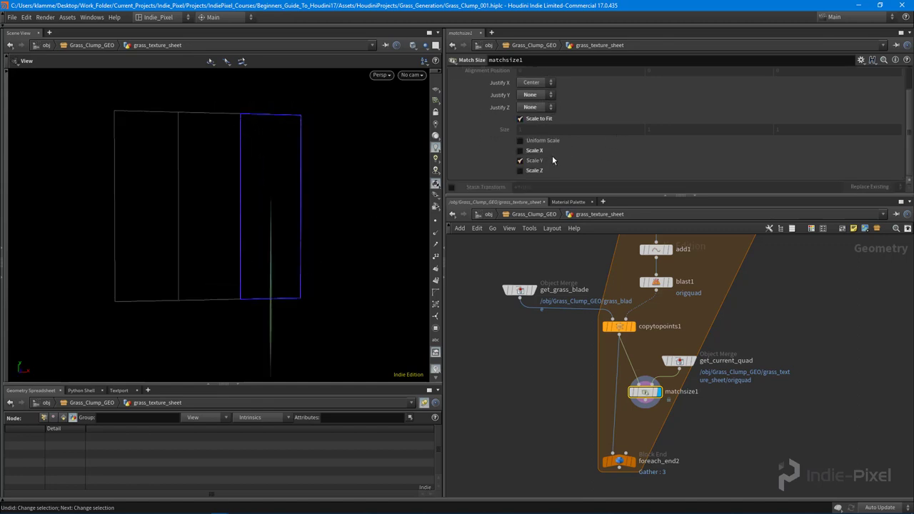
left_click(533, 162)
left_click(533, 141)
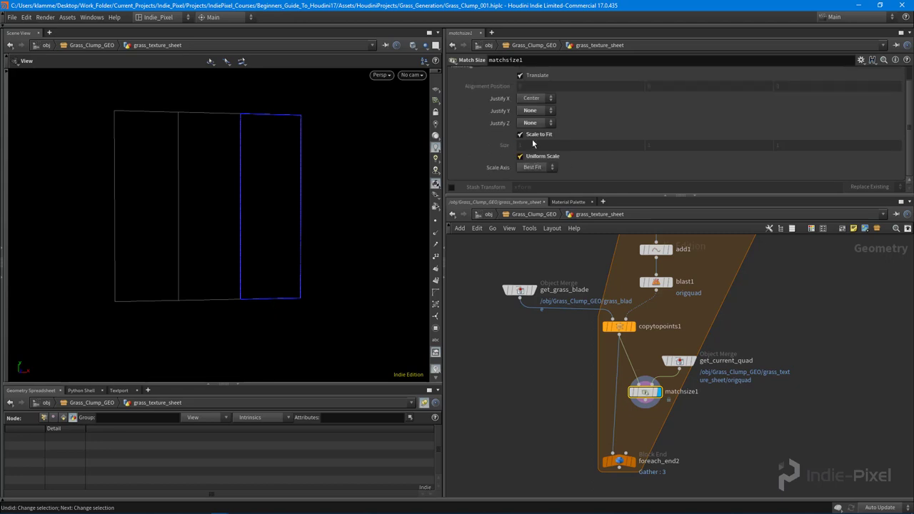
left_click(541, 168)
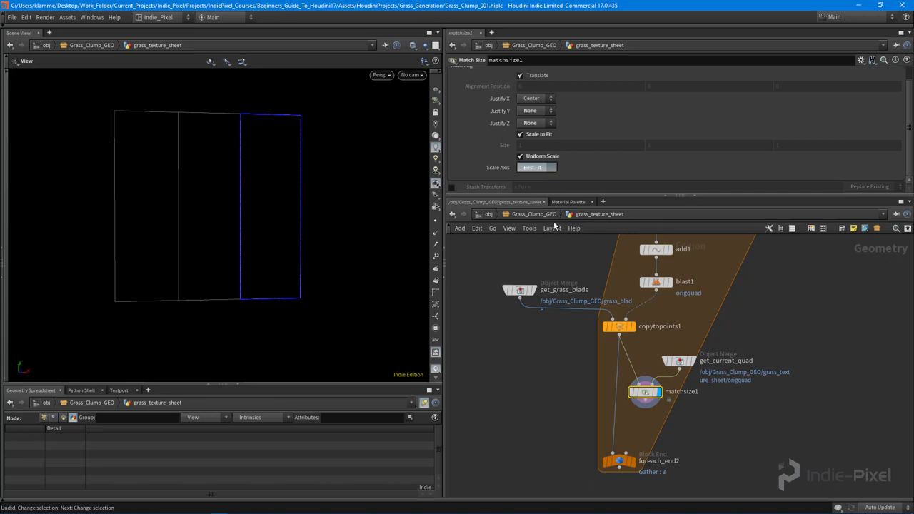
left_click(528, 186)
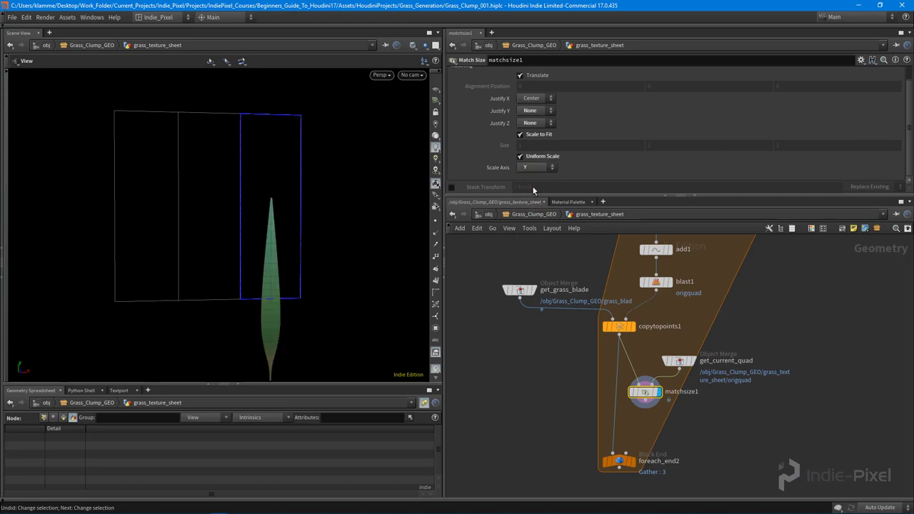
left_click_drag(317, 252, 307, 209)
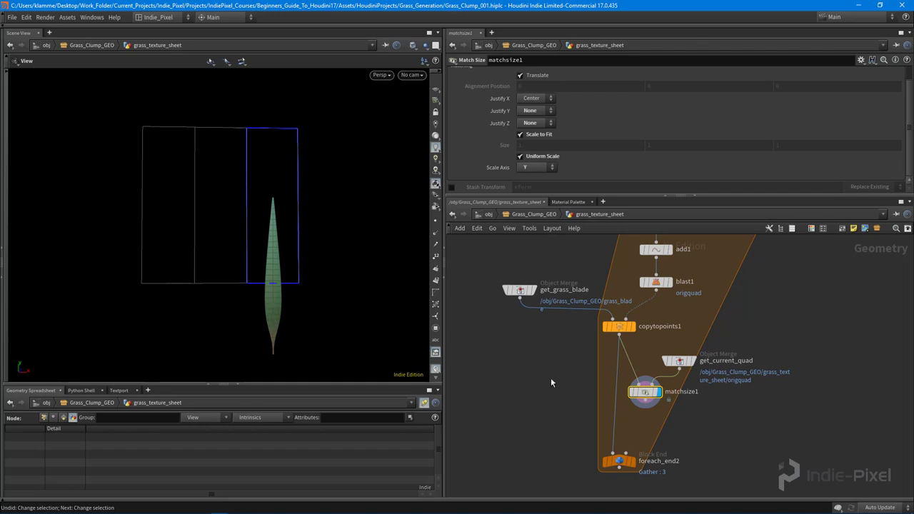
Step: Wire matchsize1 into foreach_end2, align it beneath copytopoints1 and display the loop's output
left_click(647, 399)
left_click(615, 454)
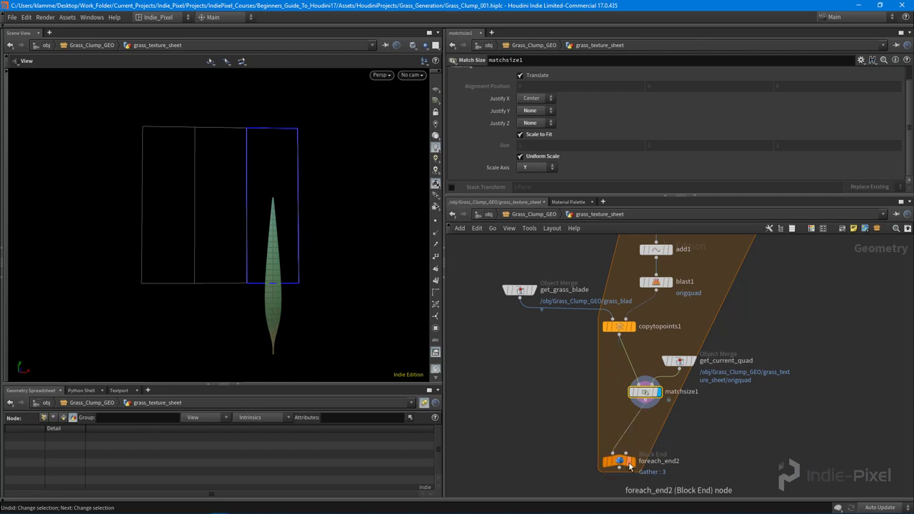
left_click_drag(647, 392, 620, 397)
left_click_drag(259, 291, 250, 302)
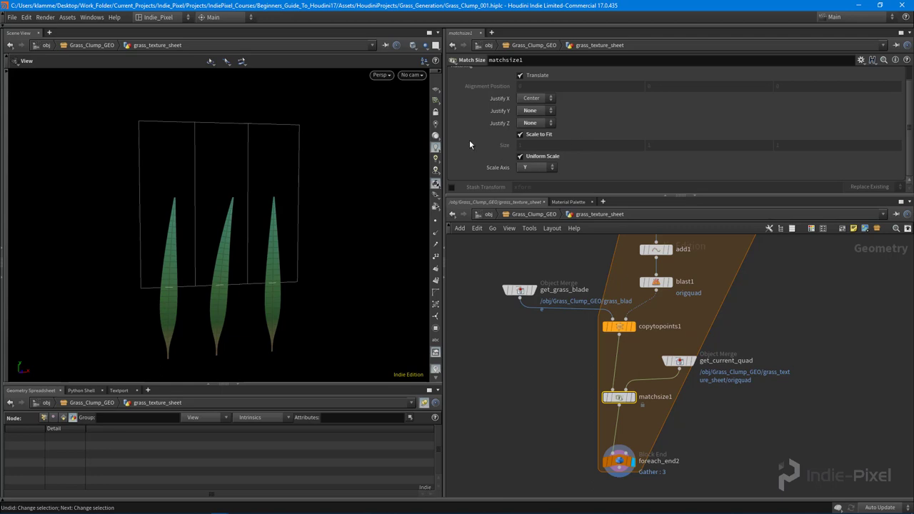
Step: Set Justify Y and Justify Z on matchsize1 to Center so the blades sit inside their quads
left_click(534, 139)
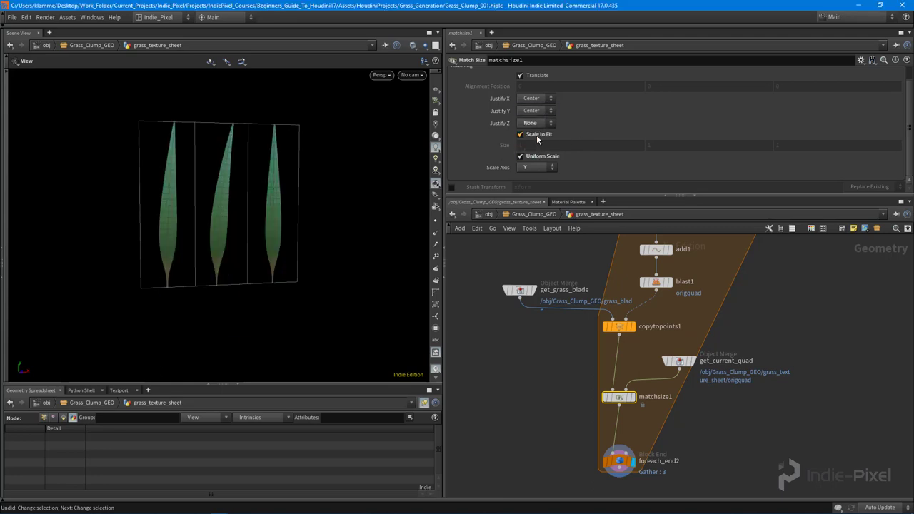
left_click_drag(278, 178, 277, 214)
left_click(534, 122)
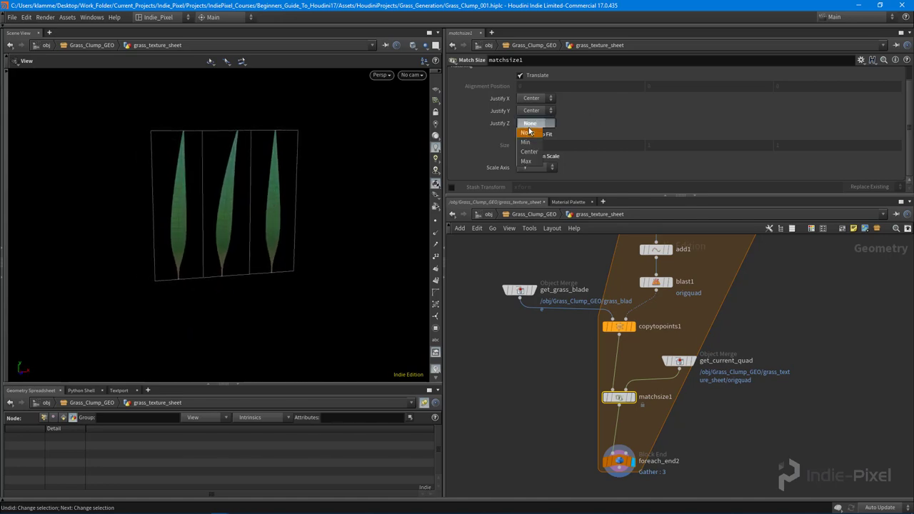
left_click(528, 152)
left_click_drag(124, 216, 213, 227)
Step: Link grid1's second Size value to its first with a relative reference, test resizing the grid and undo the test
key("h")
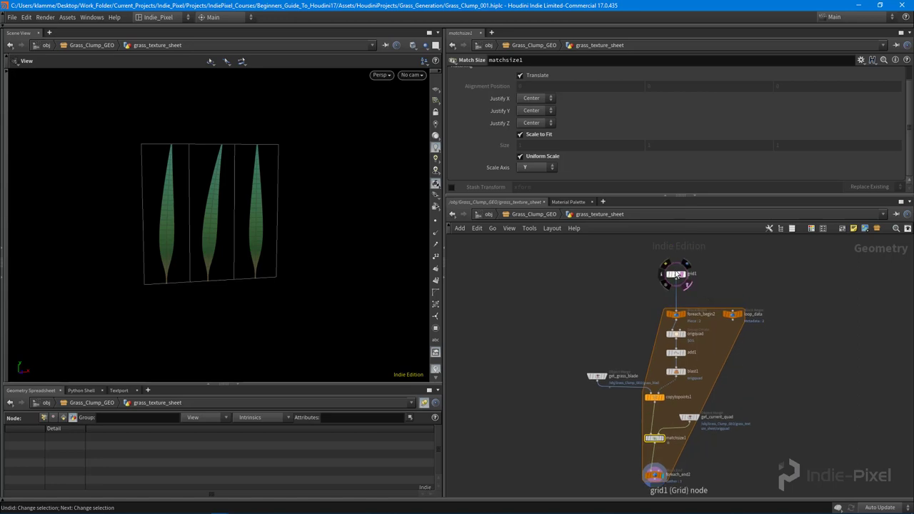
left_click(676, 274)
right_click(526, 106)
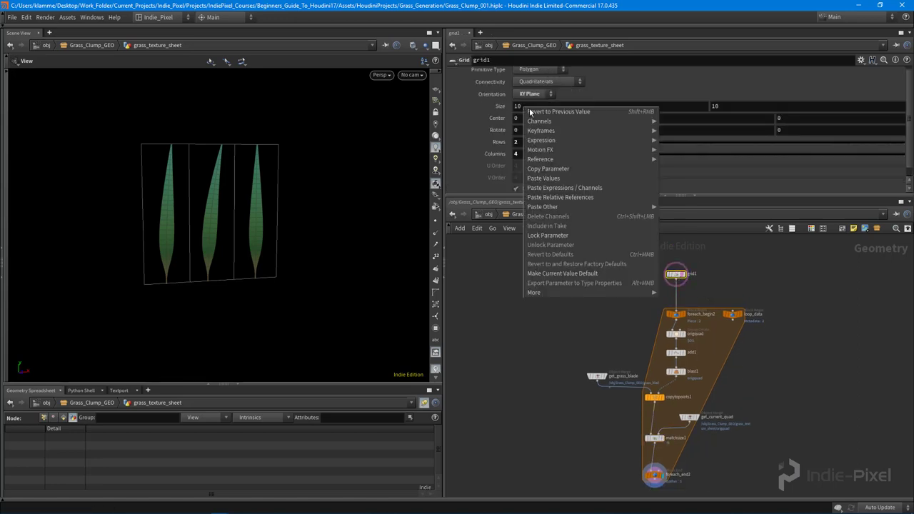
left_click(564, 167)
right_click(744, 107)
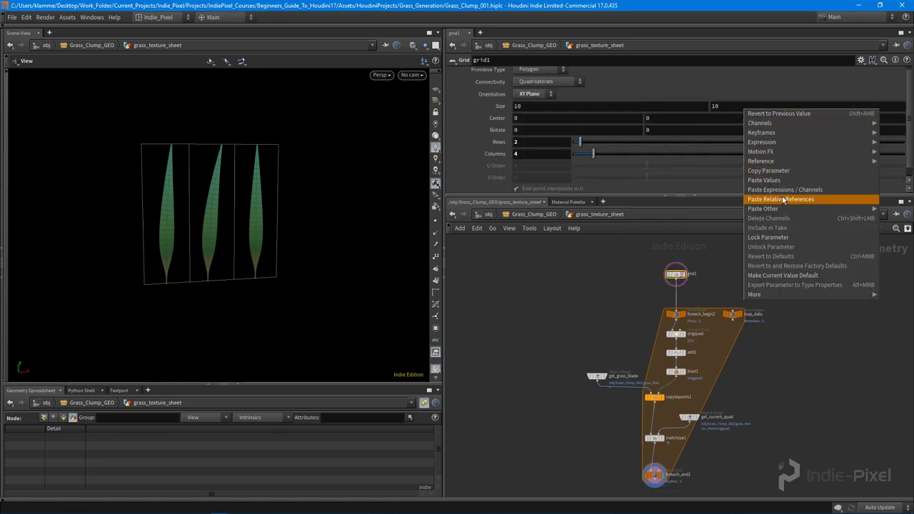
left_click(781, 199)
middle_click_drag(535, 106, 657, 98)
key("ctrl+z")
middle_click_drag(730, 274, 717, 285)
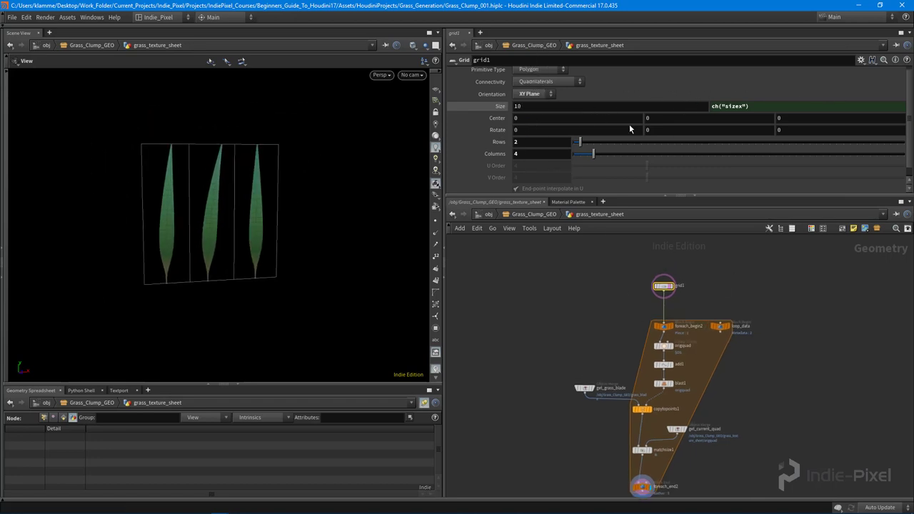
Step: Set grid1's Columns to 5 and check the blade layout in the viewport
mouse_move(593, 154)
left_mouse_down()
mouse_move(628, 153)
mouse_move(591, 152)
mouse_move(600, 152)
left_mouse_up()
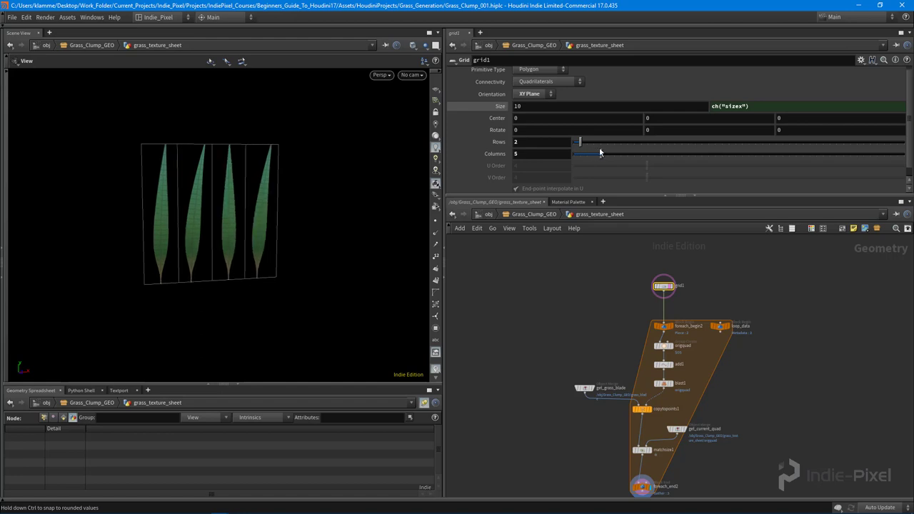
left_click_drag(164, 246, 180, 238)
right_click_drag(179, 239, 257, 235)
middle_click_drag(241, 240, 230, 244)
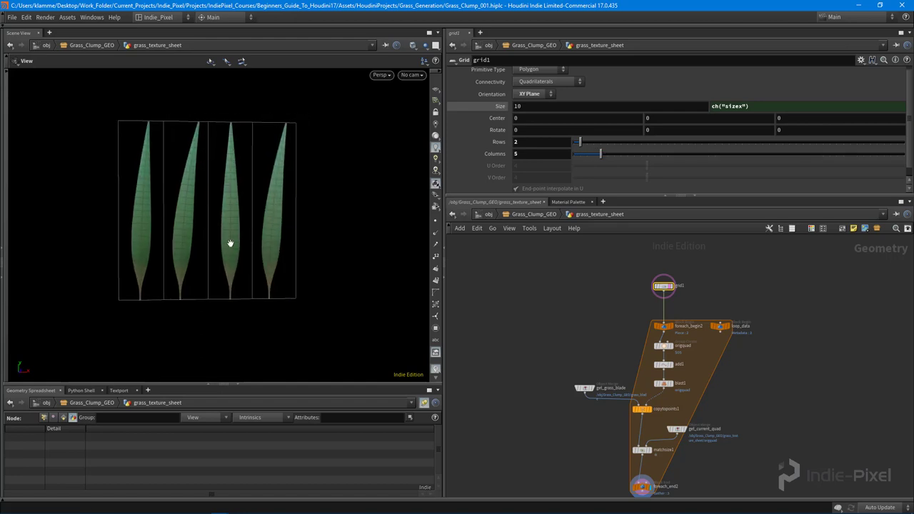
scroll(230, 244, "up", 2)
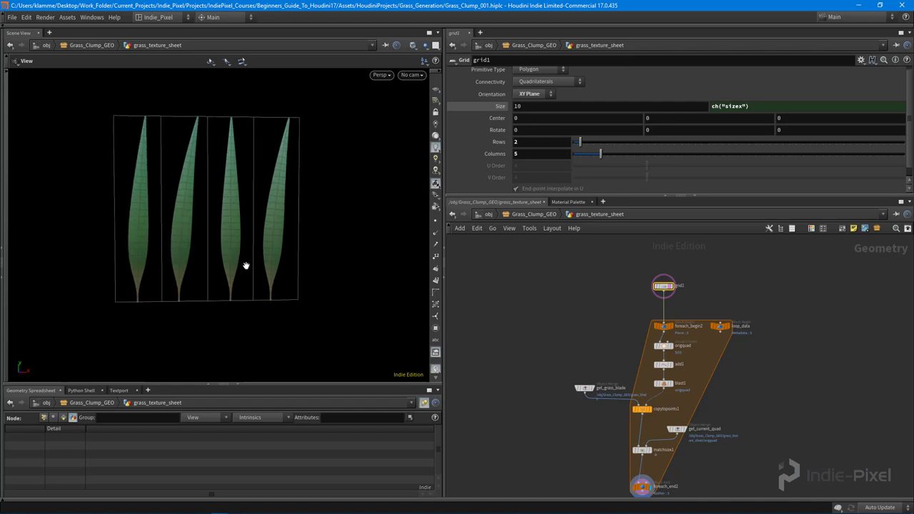
left_click_drag(274, 279, 216, 269)
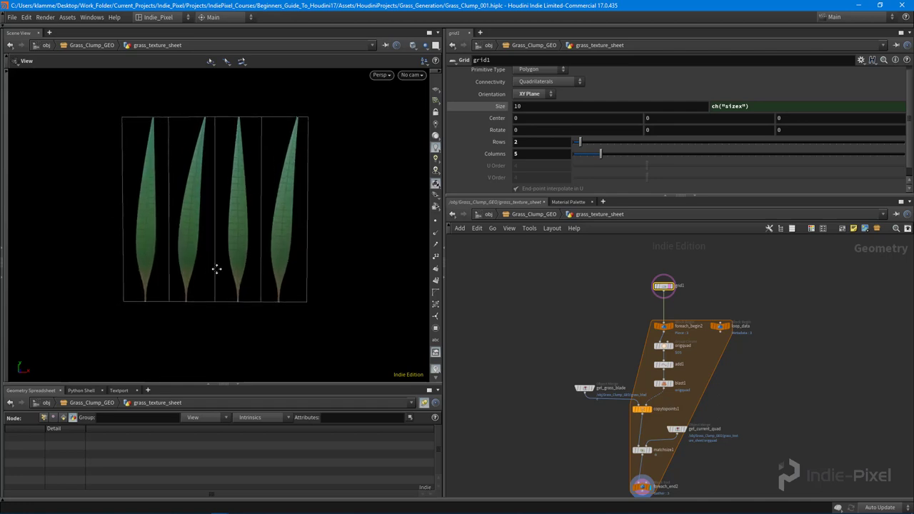
middle_click_drag(216, 270, 220, 279)
scroll(665, 289, "up", 2)
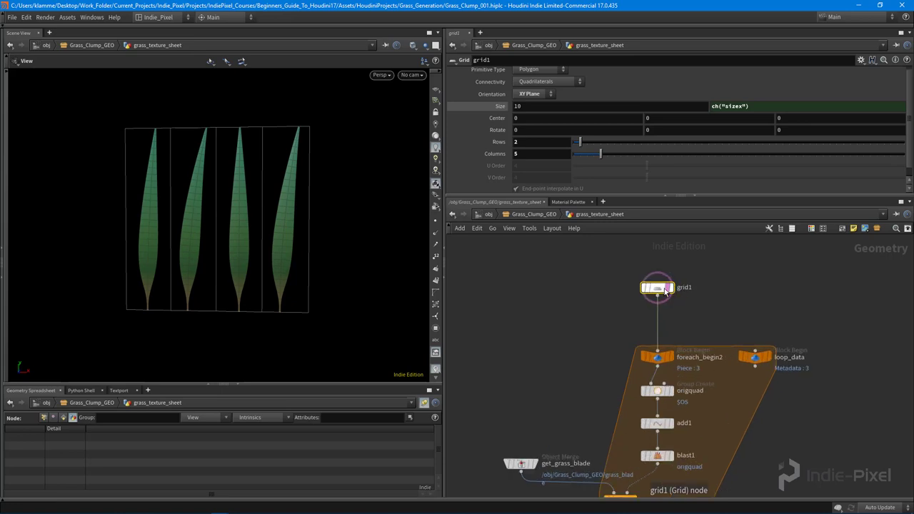
left_click_drag(209, 266, 229, 241)
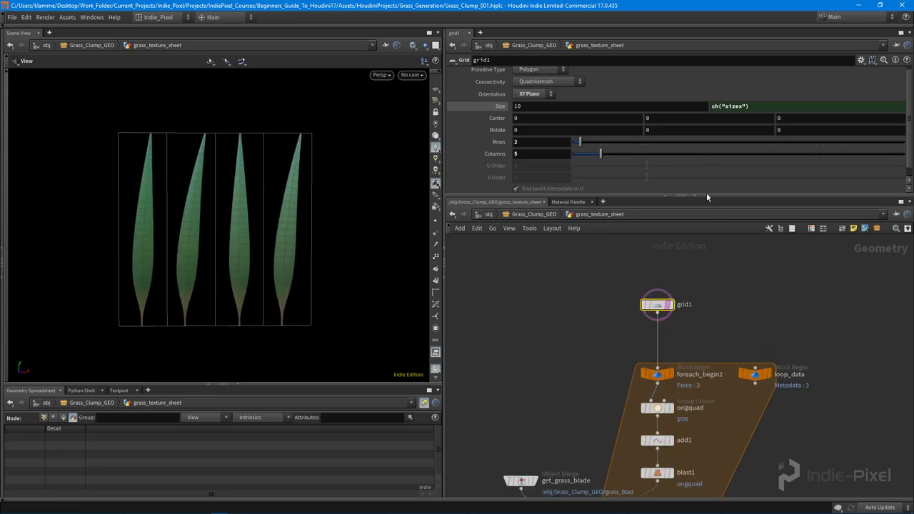
Step: Enlarge the network editor and add a PolyExtrude node beside the loop, wired from grid1's output
left_click_drag(707, 195, 704, 163)
middle_click_drag(691, 277, 681, 265)
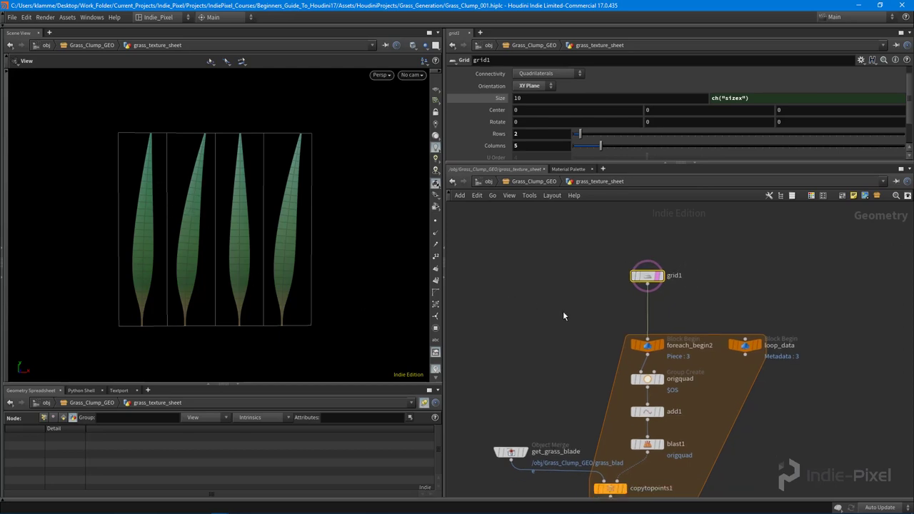
scroll(650, 309, "up", 3)
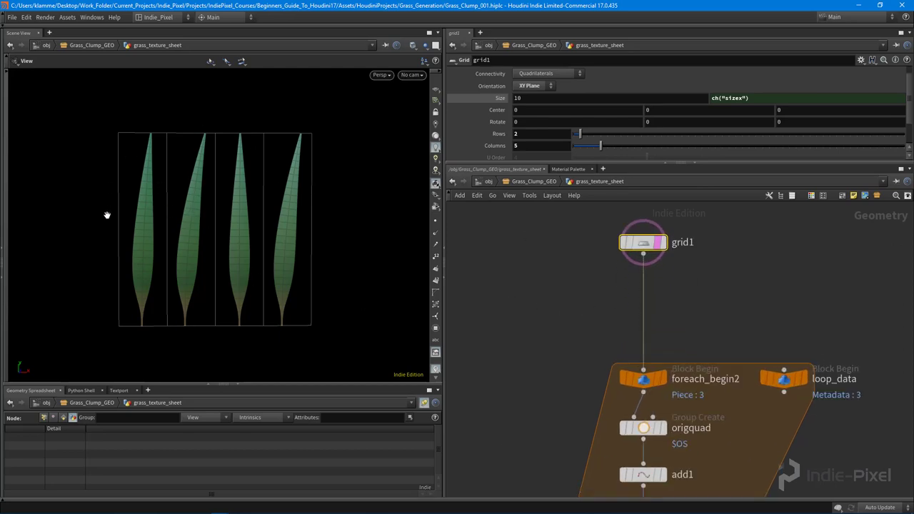
key("Tab")
type("po")
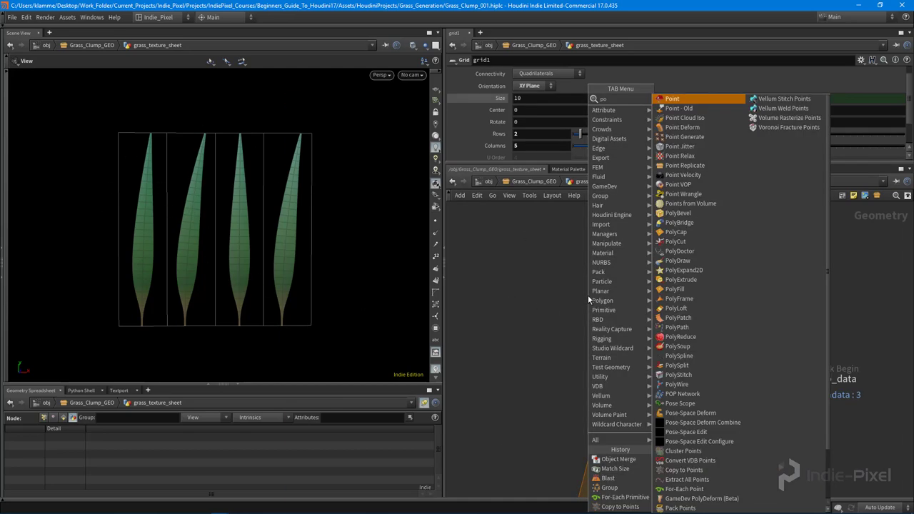
left_click(678, 279)
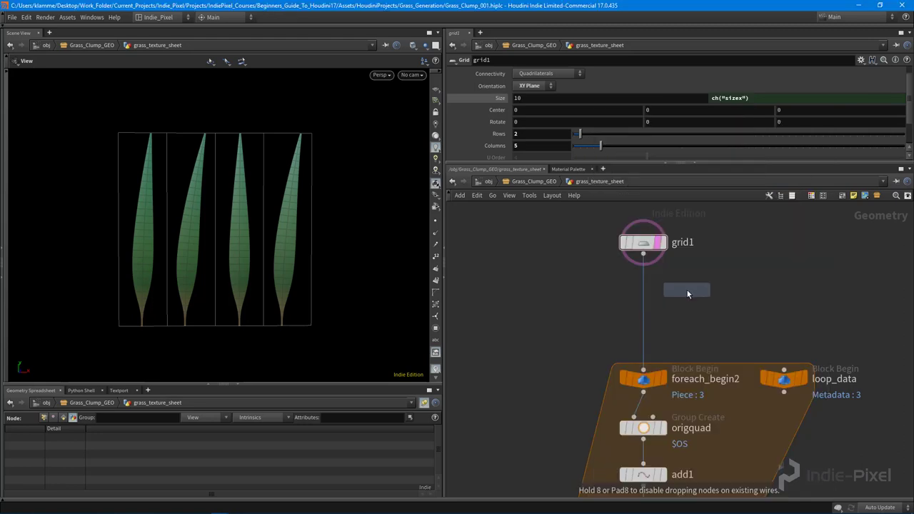
left_click(687, 288)
left_click(643, 255)
left_click(677, 274)
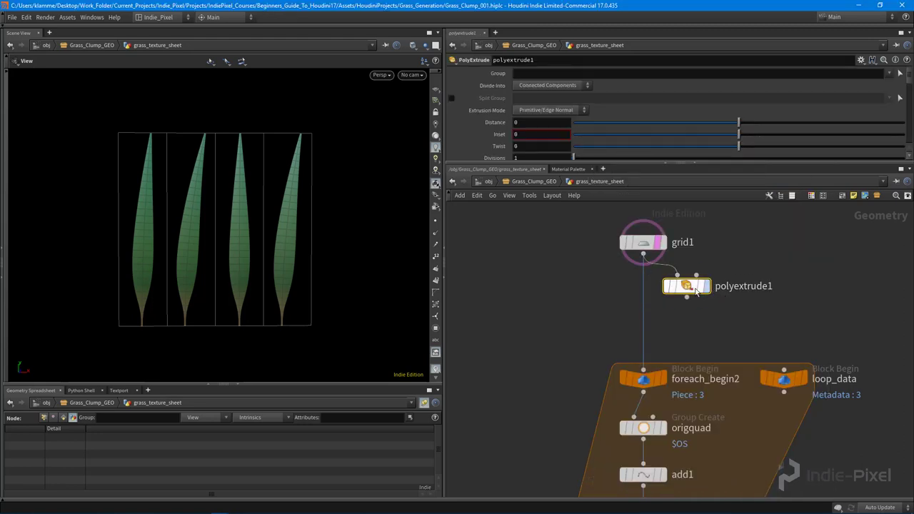
Step: Display polyextrude1, divide it into Individual Elements and set its Inset to 0.115
left_click(707, 285)
left_click_drag(251, 220, 300, 157)
left_click(555, 87)
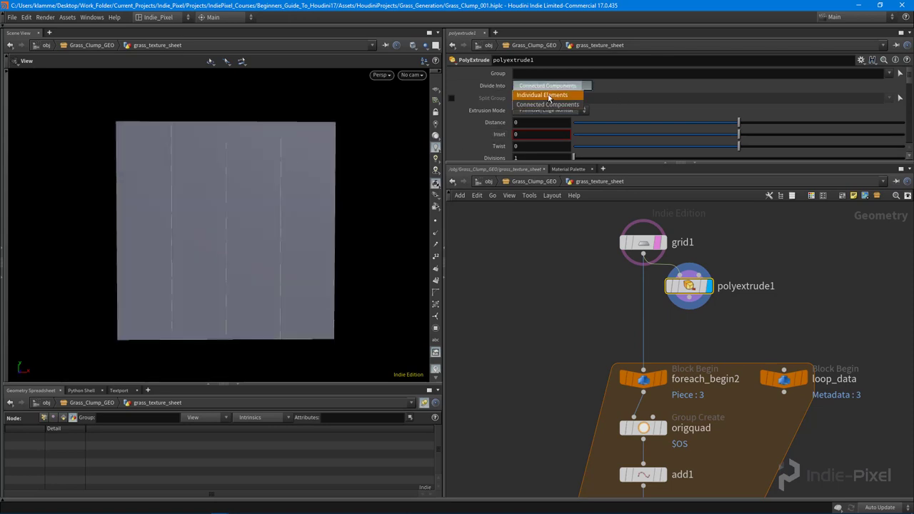
left_click(550, 99)
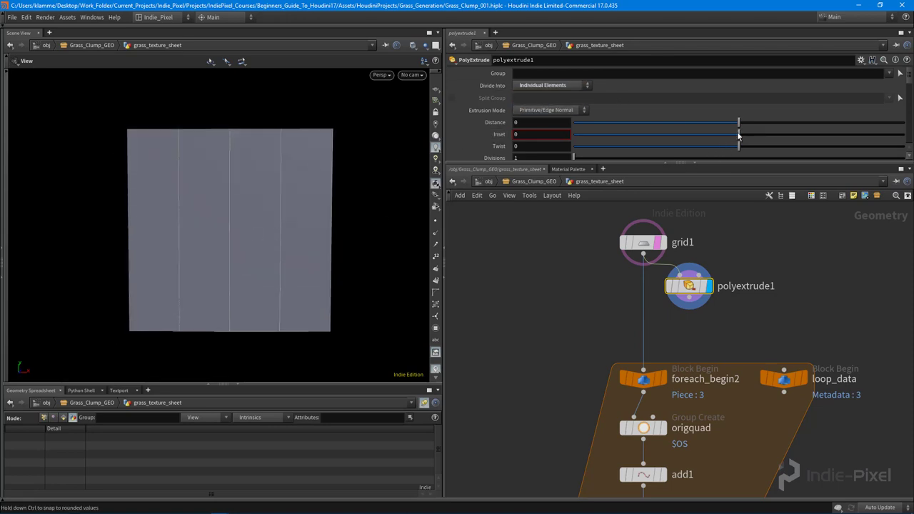
mouse_move(746, 138)
left_mouse_down()
mouse_move(765, 139)
mouse_move(753, 139)
left_mouse_up()
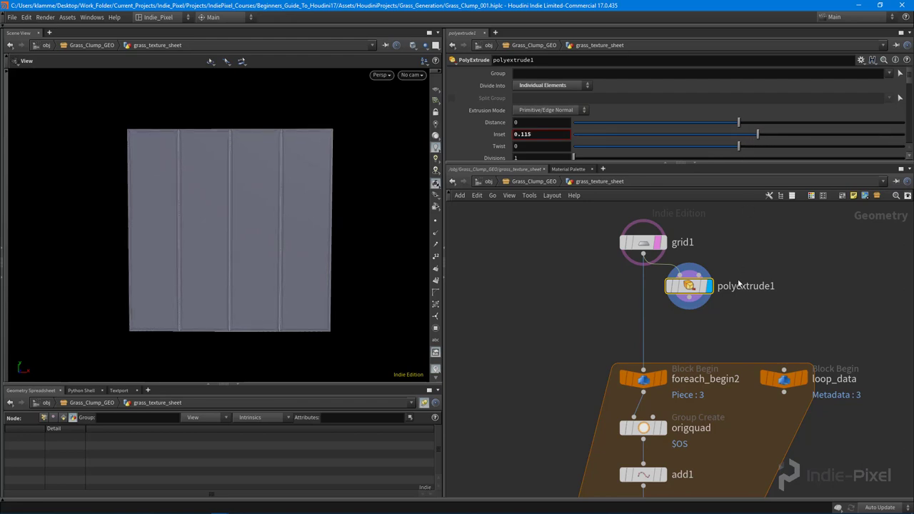
Step: Turn off Output Side on polyextrude1 so only the inset front faces are output
left_click_drag(193, 164, 165, 186)
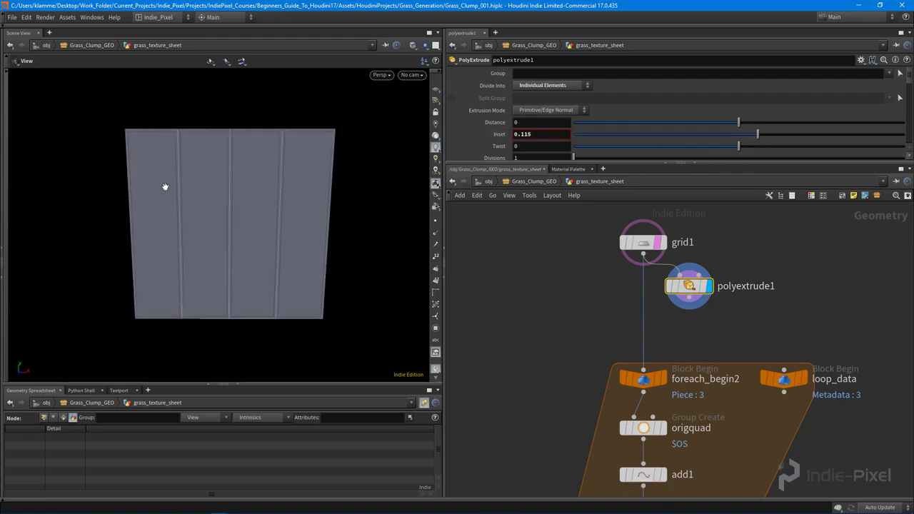
scroll(556, 113, "down", 3)
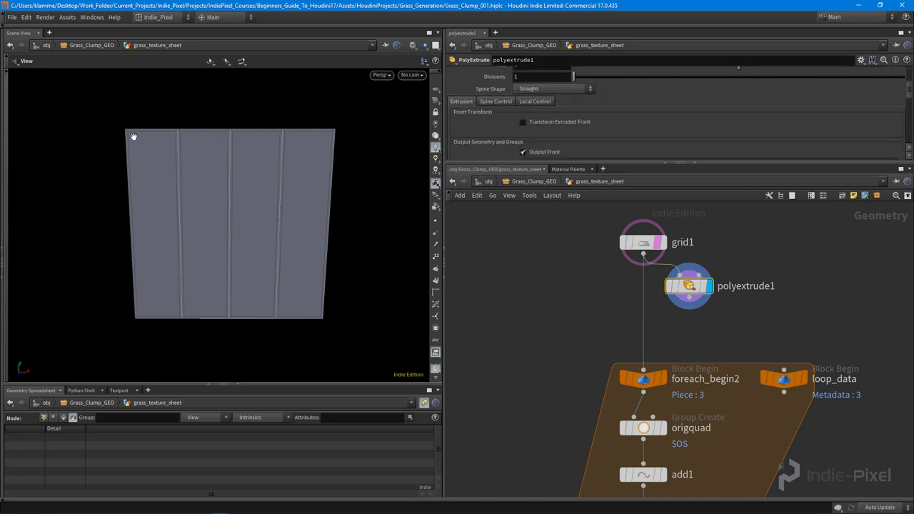
right_click_drag(133, 137, 264, 160)
middle_click_drag(582, 393, 577, 335)
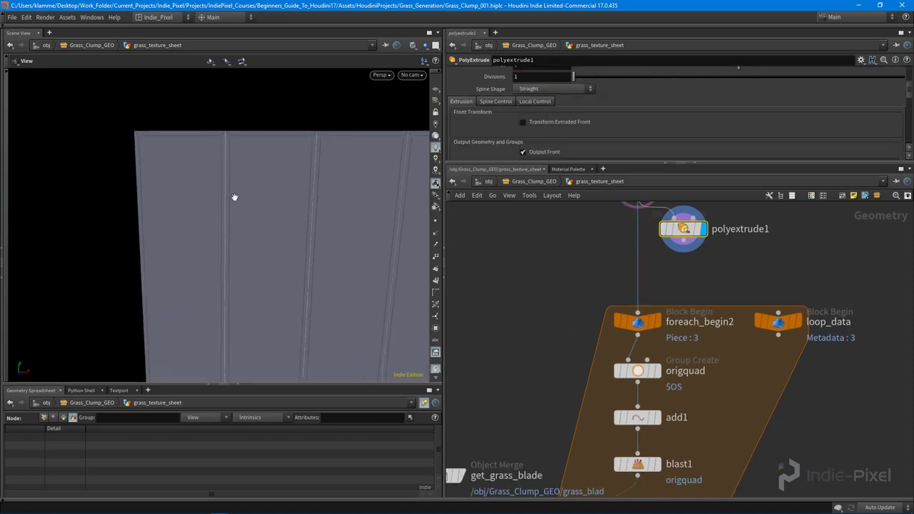
left_click_drag(310, 246, 214, 164)
scroll(671, 87, "down", 3)
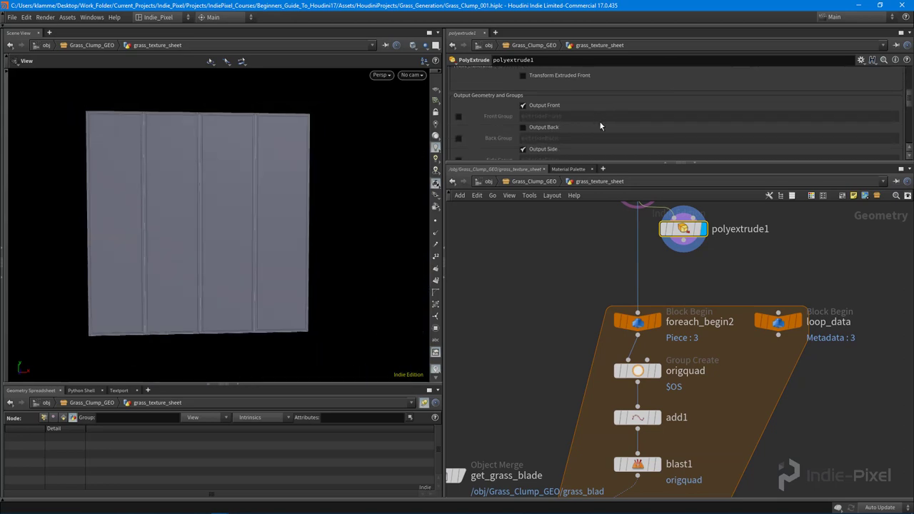
scroll(600, 126, "down", 1)
left_click(542, 139)
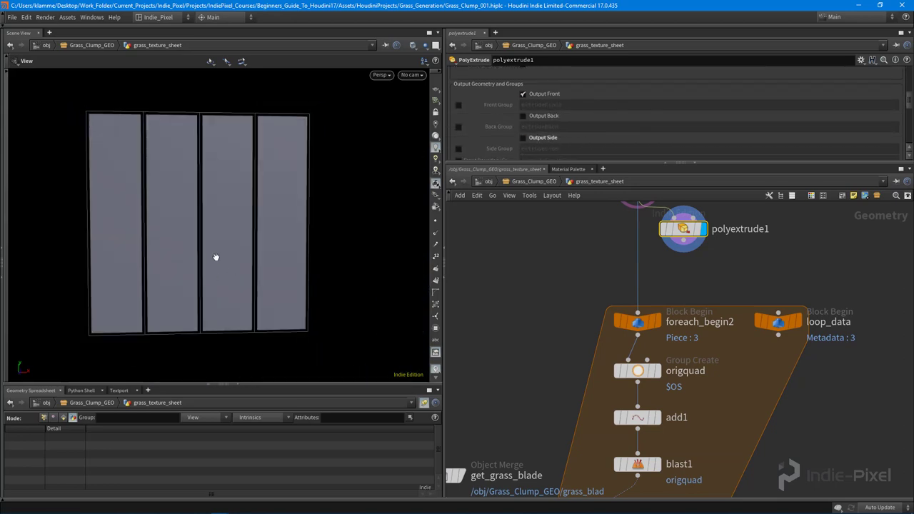
left_click_drag(214, 257, 219, 262)
Step: Wire polyextrude1's output into foreach_begin2 and line the node up between grid1 and the loop
left_click(683, 241)
left_click(638, 312)
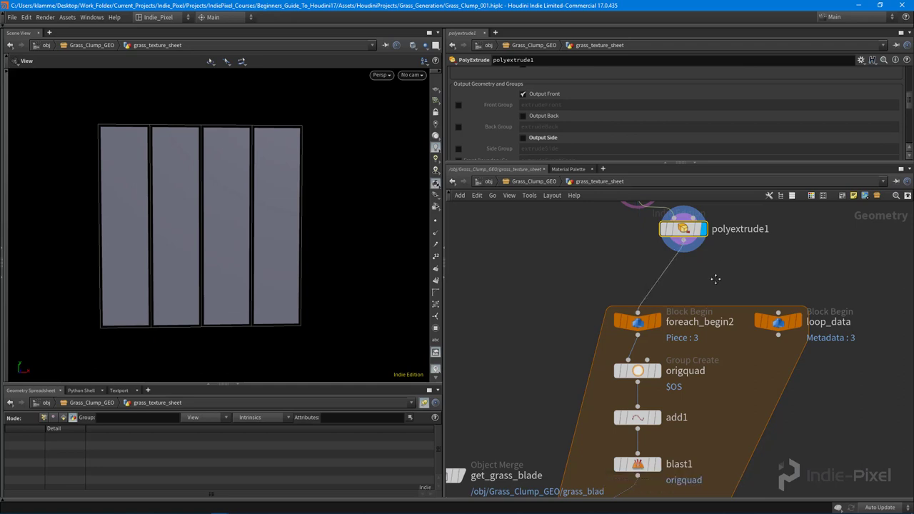
middle_click_drag(716, 280, 710, 320)
left_click_drag(677, 272, 635, 297)
Step: Display the foreach_end2 node and check the padding around the grass blades in the viewport
scroll(669, 309, "down", 10)
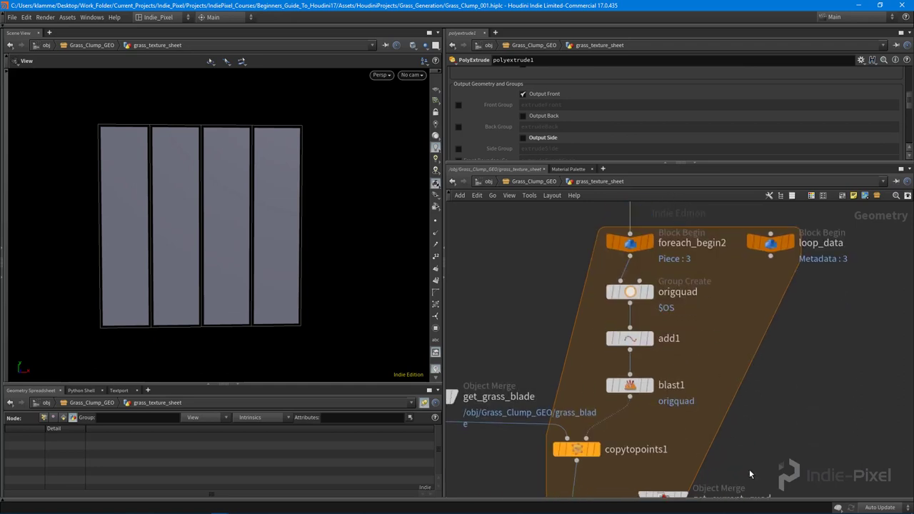
left_click(628, 358)
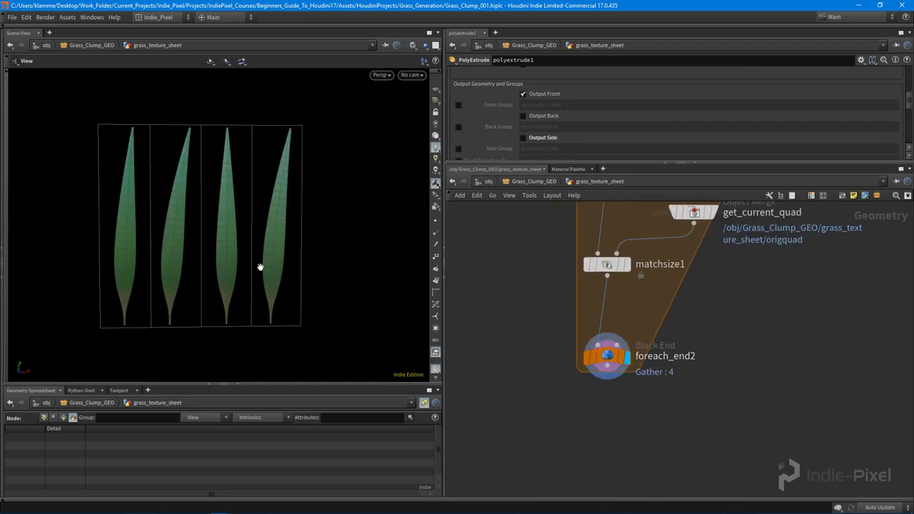
left_click_drag(171, 255, 179, 255, "alt")
right_click_drag(189, 218, 285, 232, "alt")
key("f")
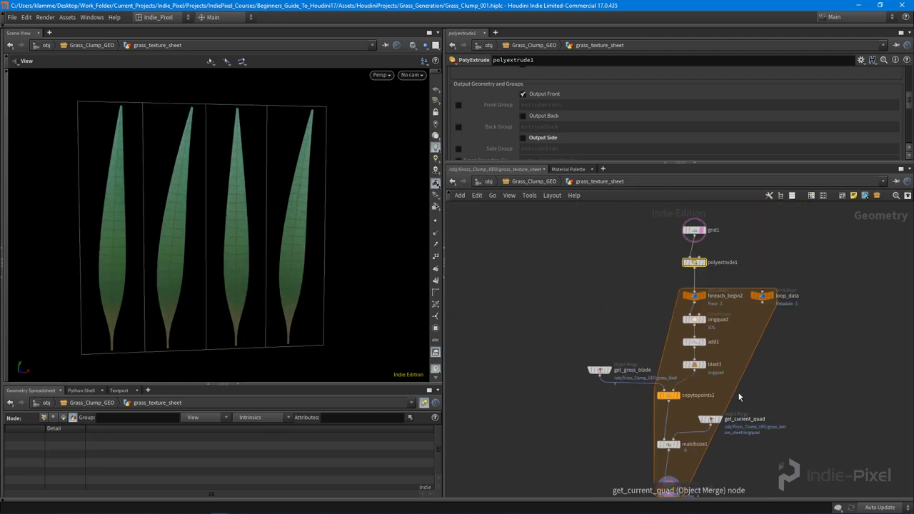
Step: Try different Inset amounts on polyextrude1, settle on 0.3 and check the spacing around the blades
scroll(637, 108, "up", 5)
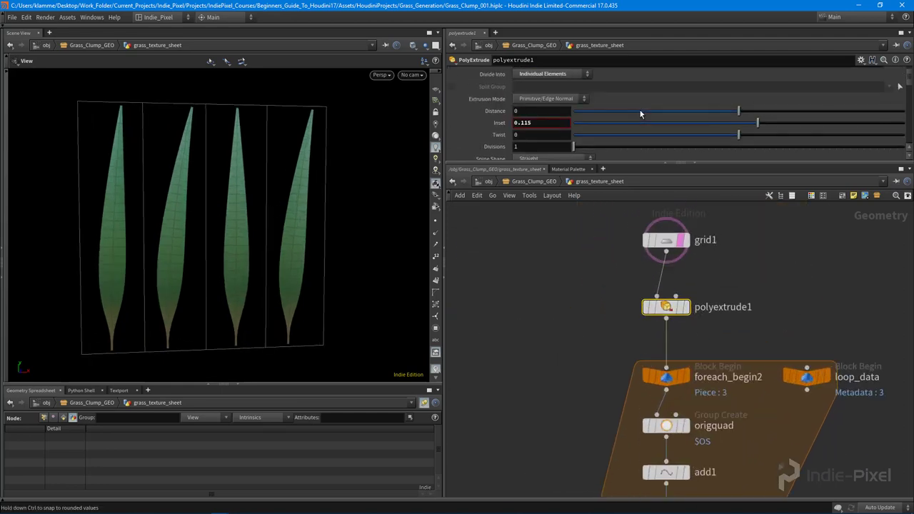
left_click_drag(776, 128, 754, 143)
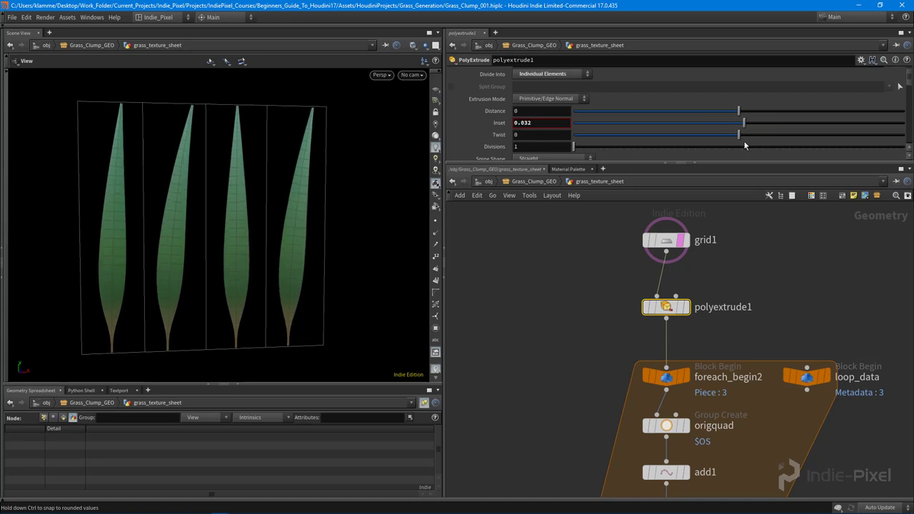
left_click_drag(743, 142, 792, 140)
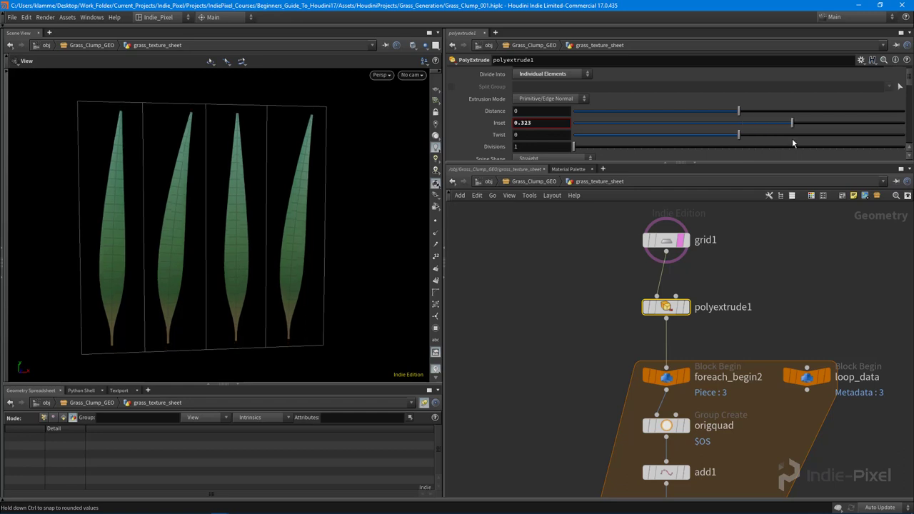
right_click_drag(306, 285, 258, 286)
left_click_drag(258, 285, 226, 279)
middle_click_drag(226, 278, 207, 265)
scroll(483, 293, "down", 5)
middle_click_drag(595, 478, 653, 414)
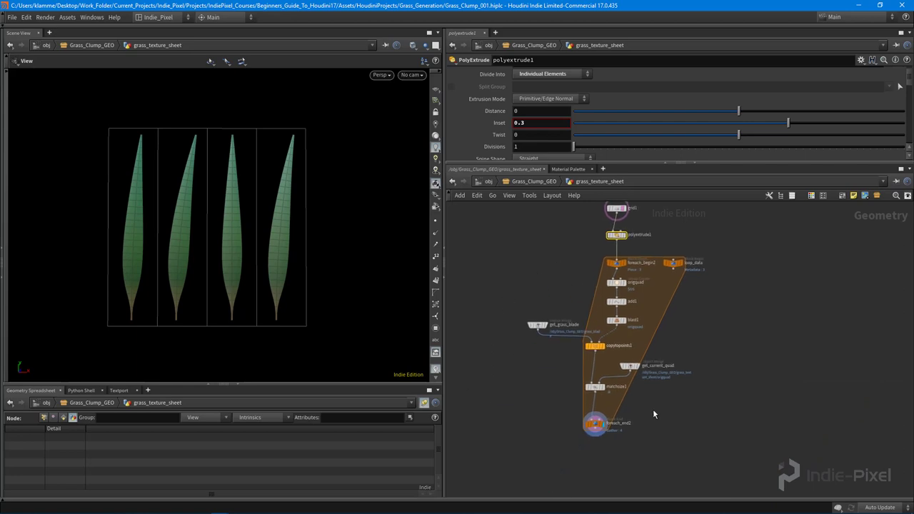
scroll(256, 252, "up", 2)
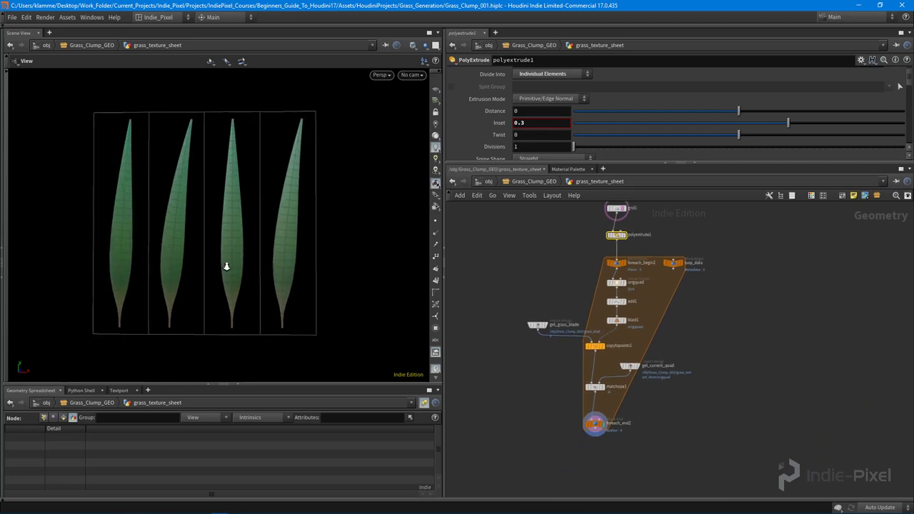
scroll(223, 268, "down", 1)
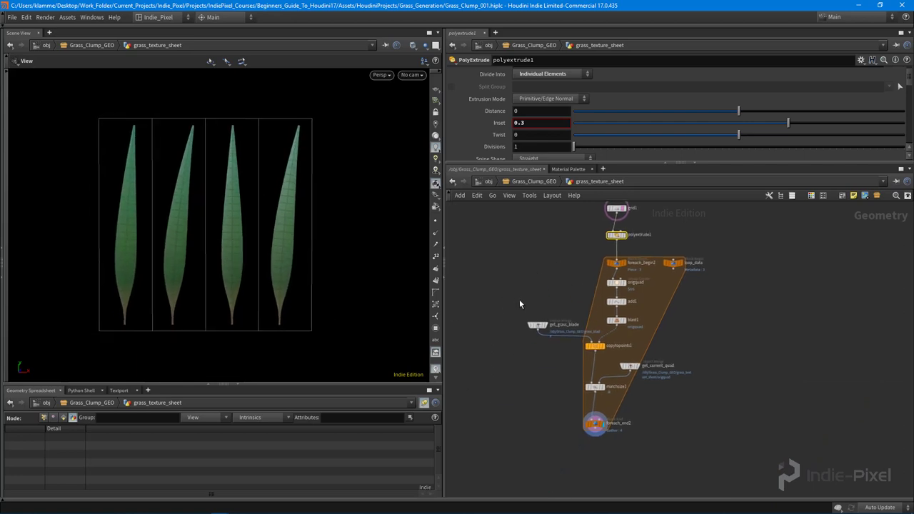
Step: Move the get_grass_blade node slightly higher beside the loop and review the blade layout in the viewport
middle_click_drag(543, 267, 528, 305)
scroll(617, 251, "up", 3)
scroll(616, 251, "down", 3)
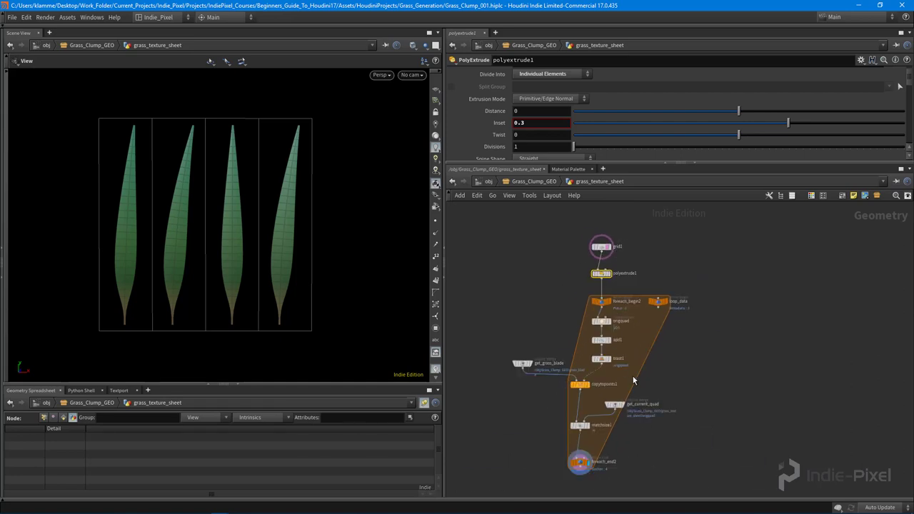
middle_click_drag(633, 380, 664, 360)
scroll(546, 352, "up", 3)
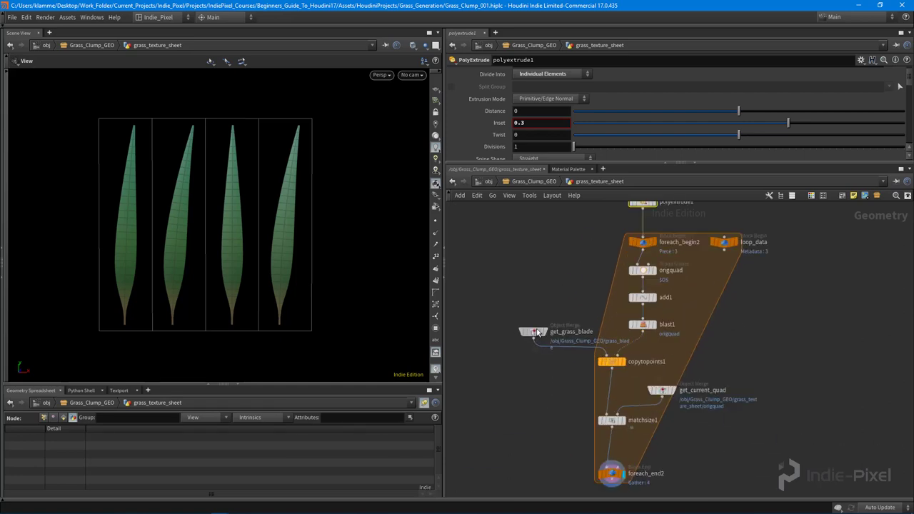
left_click_drag(532, 331, 538, 325)
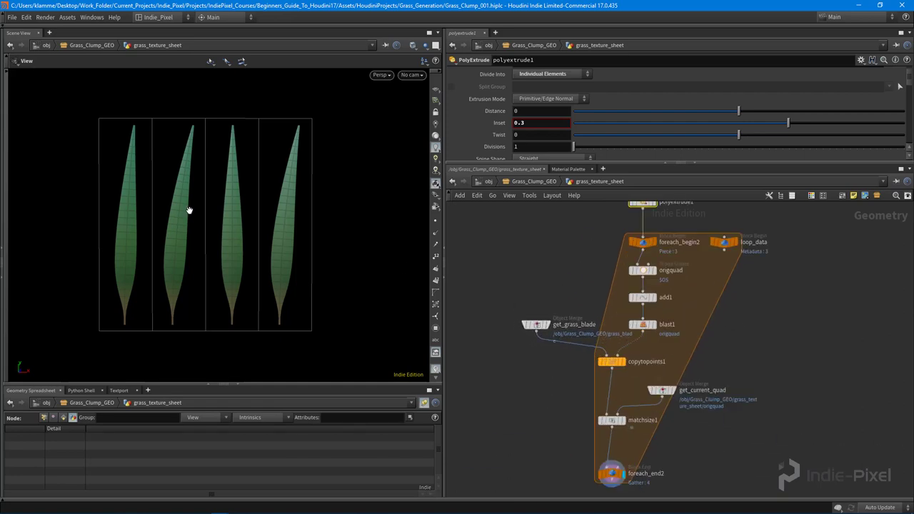
left_click_drag(190, 210, 254, 253)
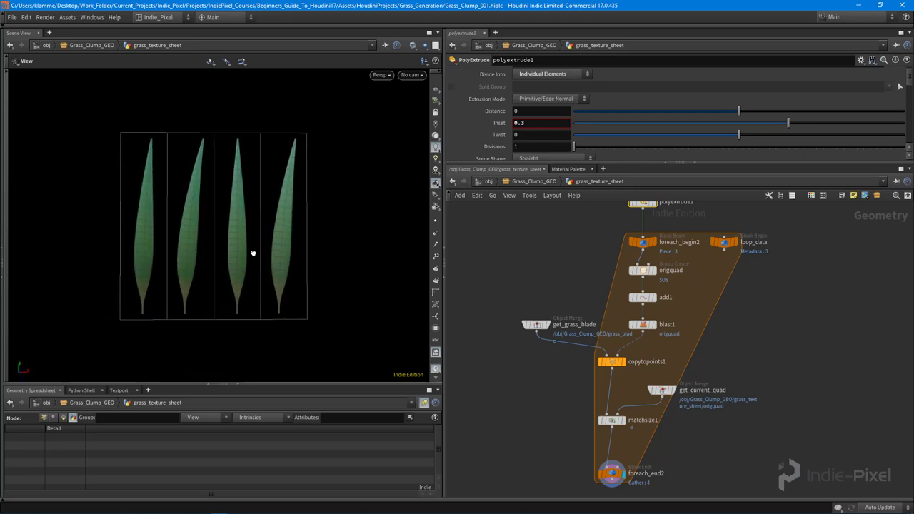